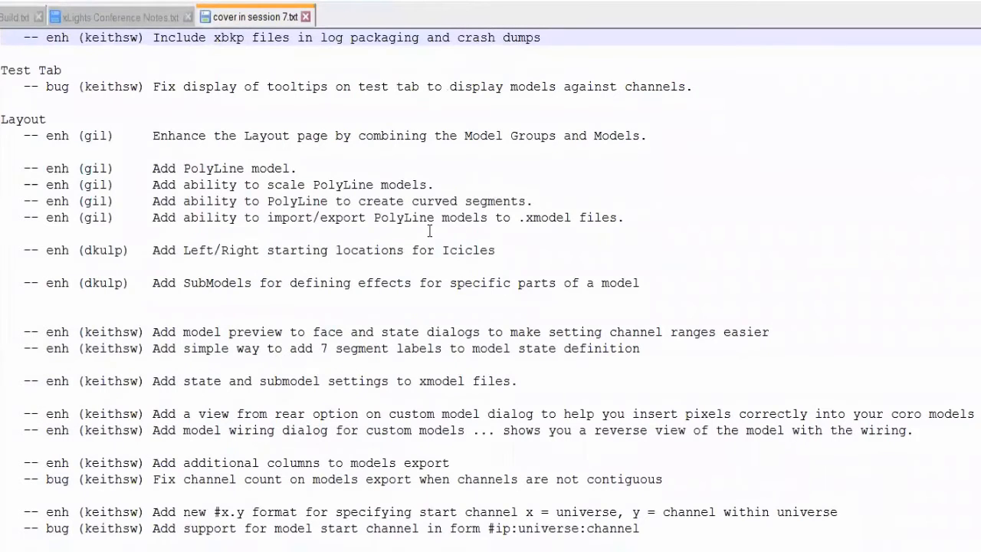
# Review the release note about including xbkp files in log packaging and crash dumps
pyautogui.click(583, 38)
pyautogui.moveTo(583, 38); pyautogui.dragTo(2, 37)
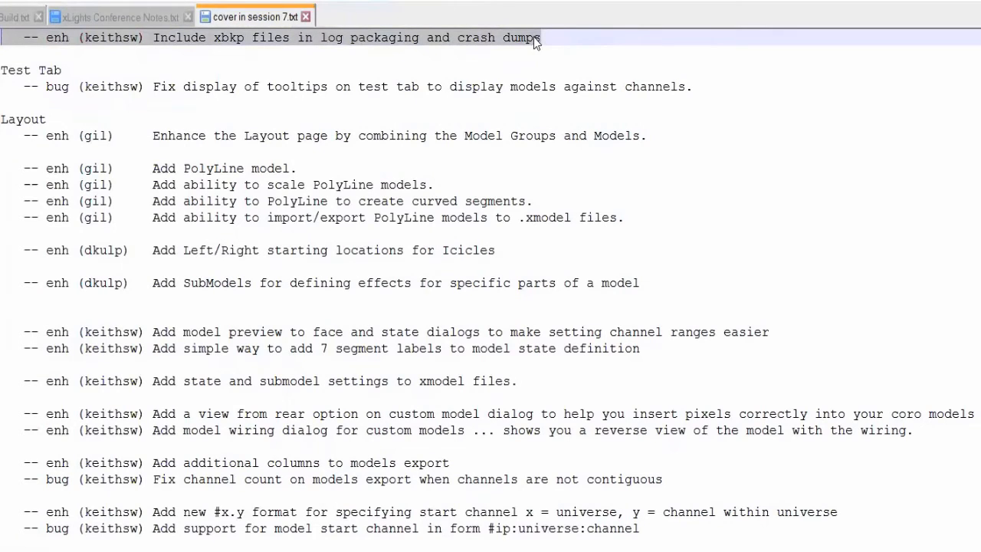
pyautogui.click(602, 42)
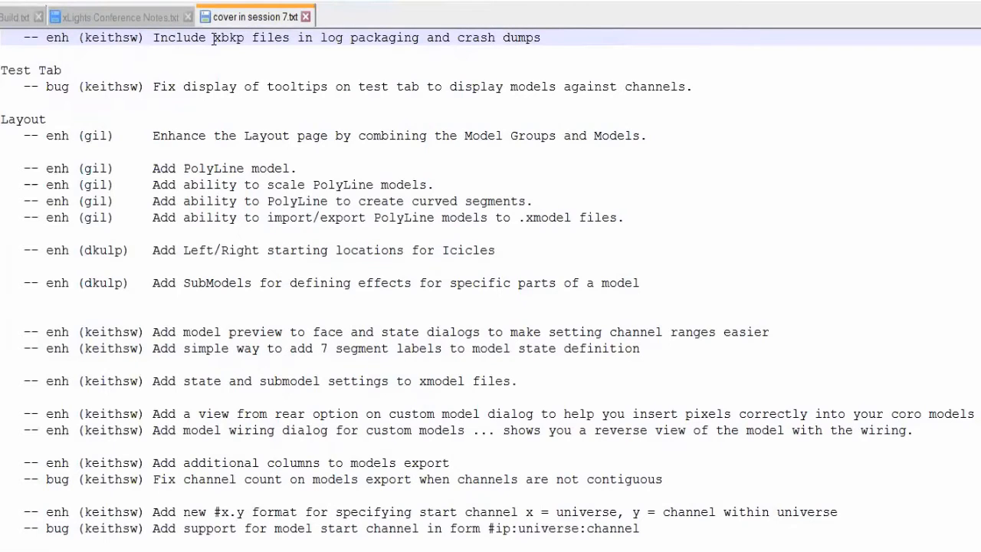
pyautogui.moveTo(213, 39); pyautogui.dragTo(245, 42)
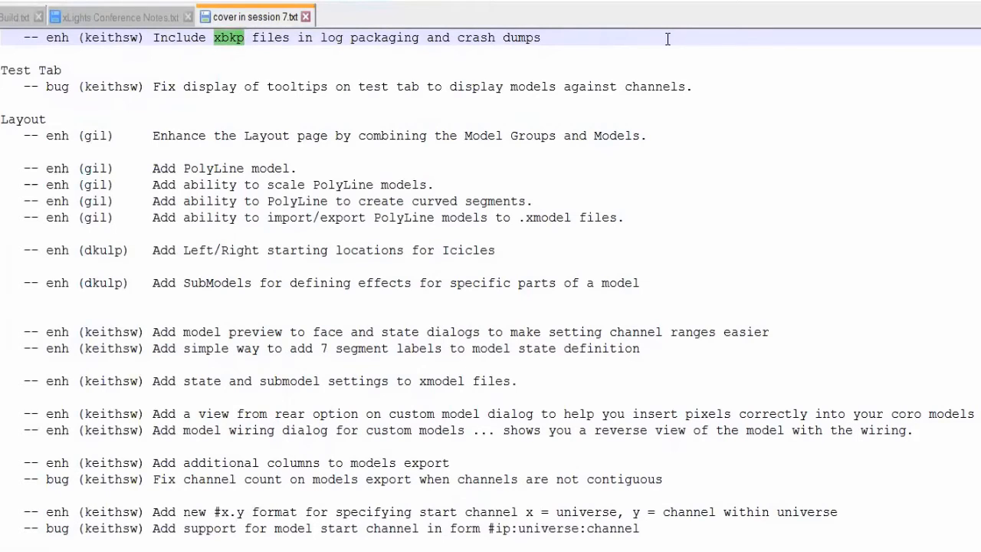
pyautogui.moveTo(556, 38); pyautogui.dragTo(1, 37)
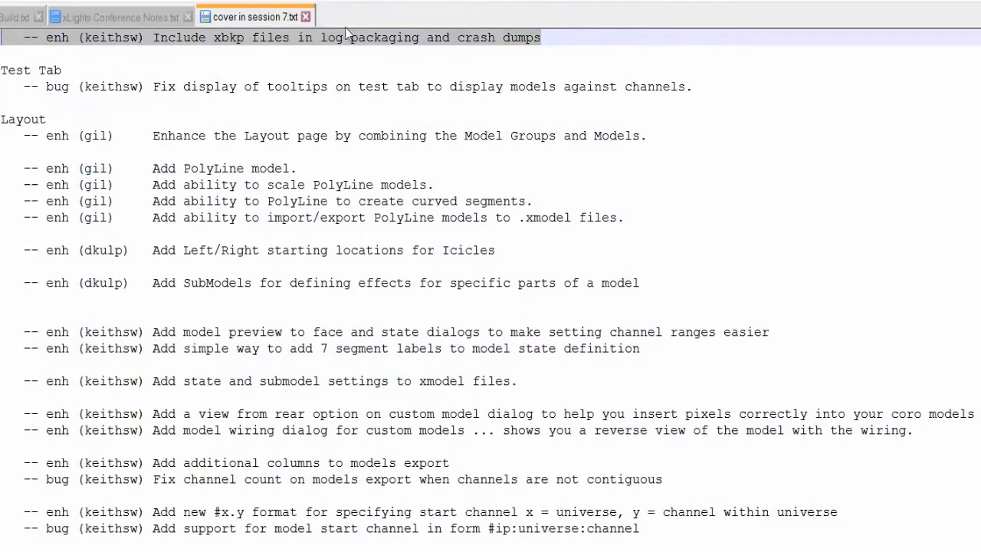
pyautogui.click(573, 45)
pyautogui.moveTo(568, 40); pyautogui.dragTo(2, 40)
pyautogui.click(559, 55)
pyautogui.keyDown('shift'); pyautogui.click(239, 43); pyautogui.keyUp('shift')
pyautogui.click(6, 65)
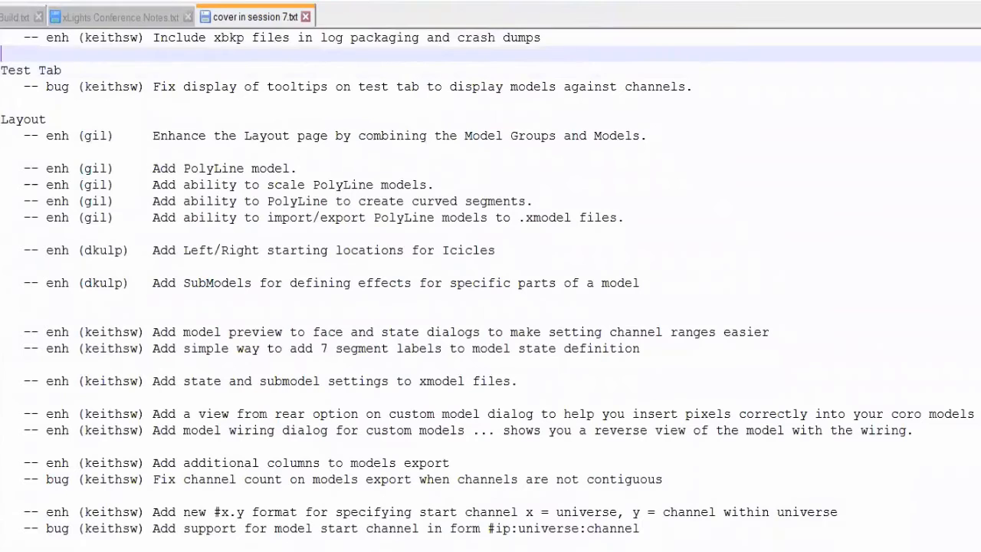
pyautogui.click(7, 37)
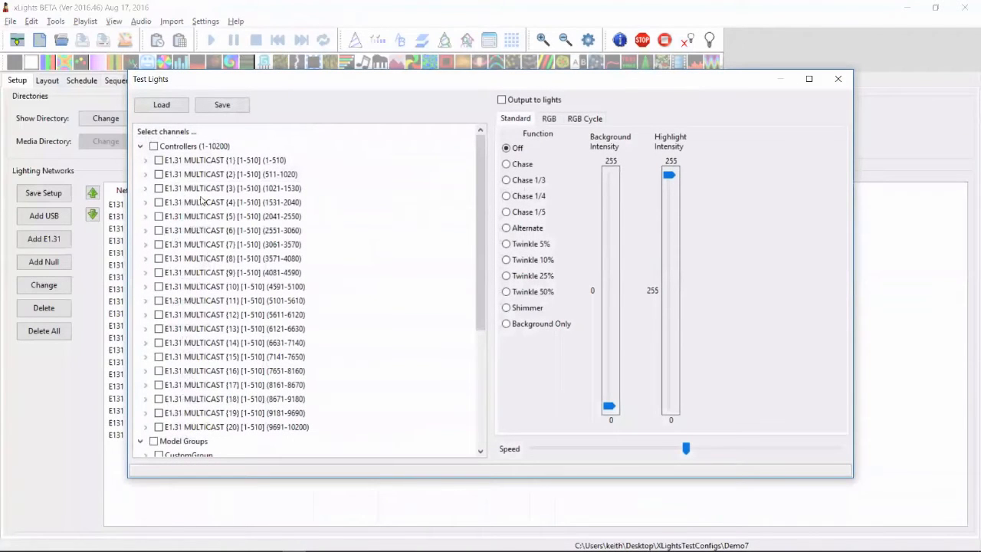
# Check which models the E1.31 multicast controllers 1 to 7 map to in the Test Lights dialog, and close it
pyautogui.click(196, 161)
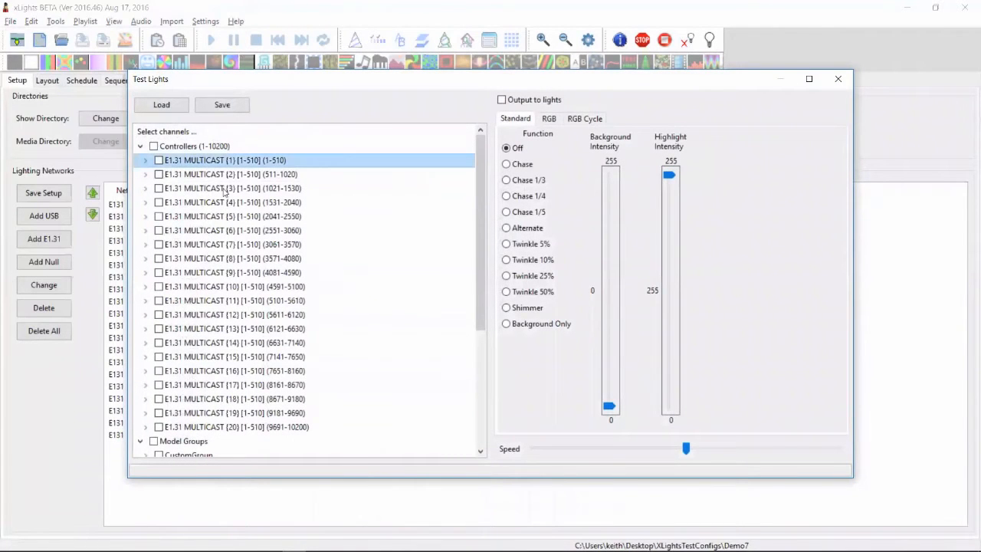
pyautogui.moveTo(221, 165)
pyautogui.click(220, 179)
pyautogui.moveTo(220, 177)
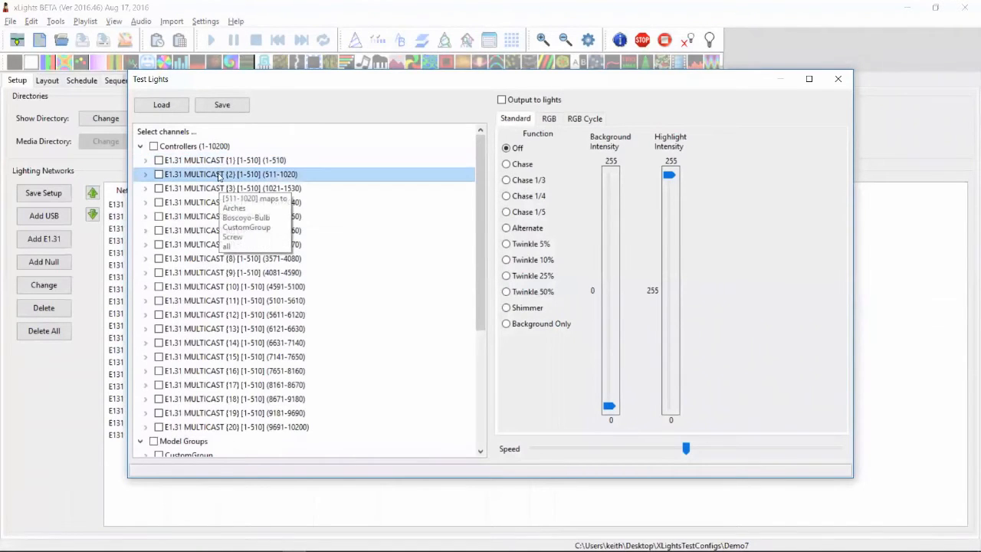
pyautogui.click(206, 190)
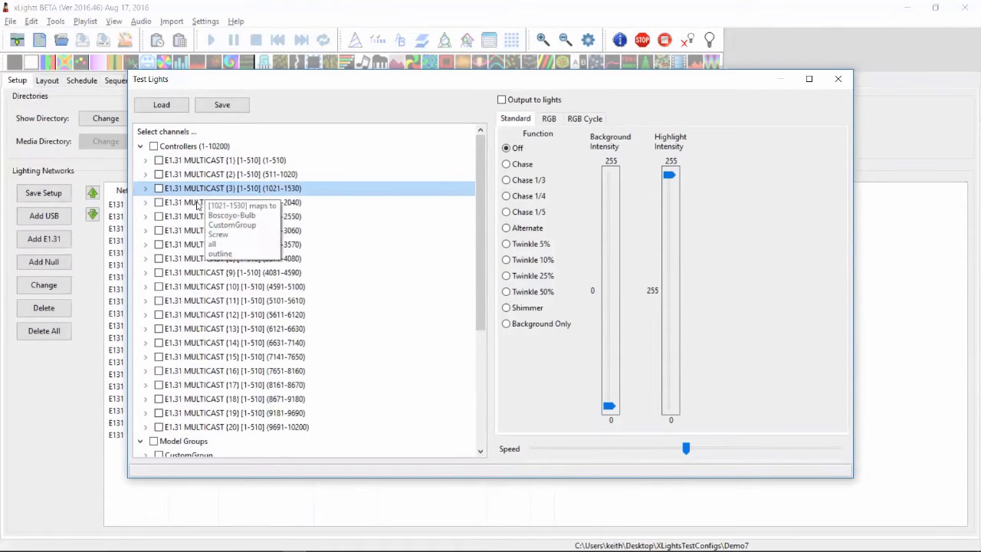
pyautogui.click(197, 203)
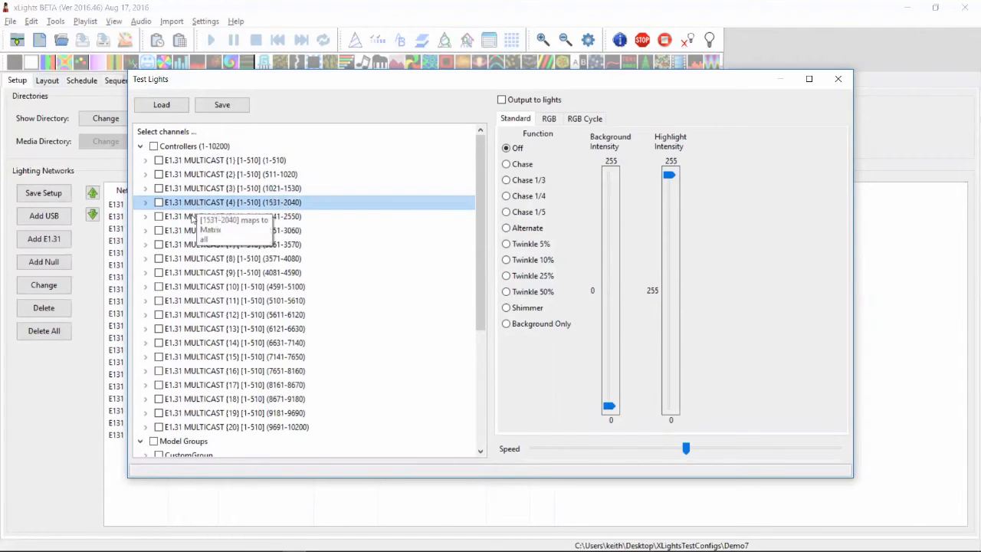
pyautogui.click(193, 218)
pyautogui.click(188, 231)
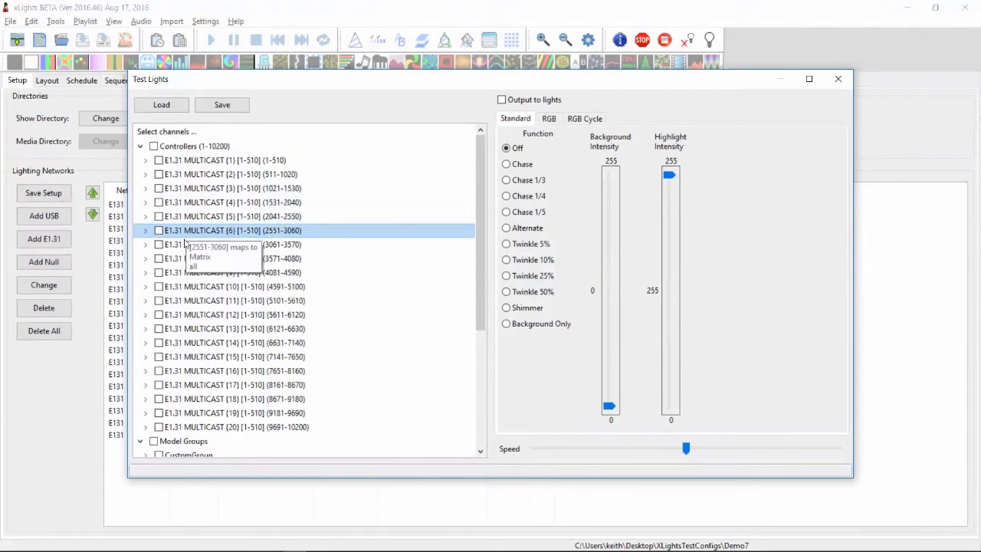
pyautogui.click(177, 244)
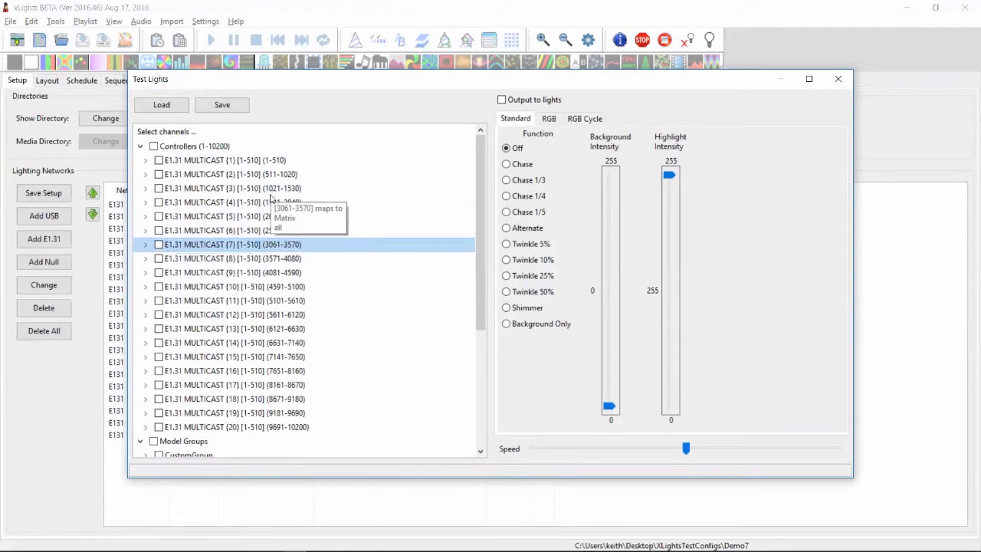
pyautogui.click(838, 79)
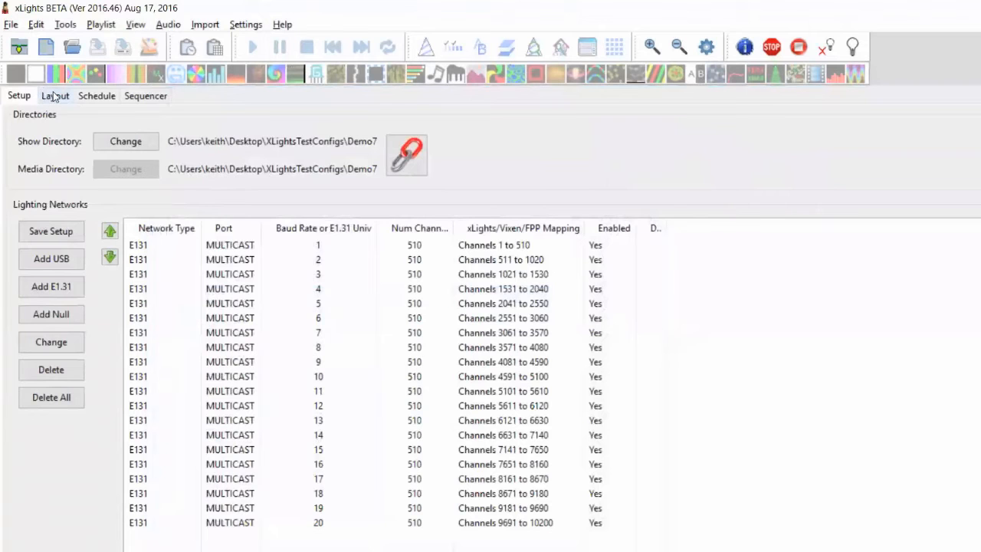
# Open the Layout page and sort the list by Model / Group name so that the groups come after the models
pyautogui.click(54, 96)
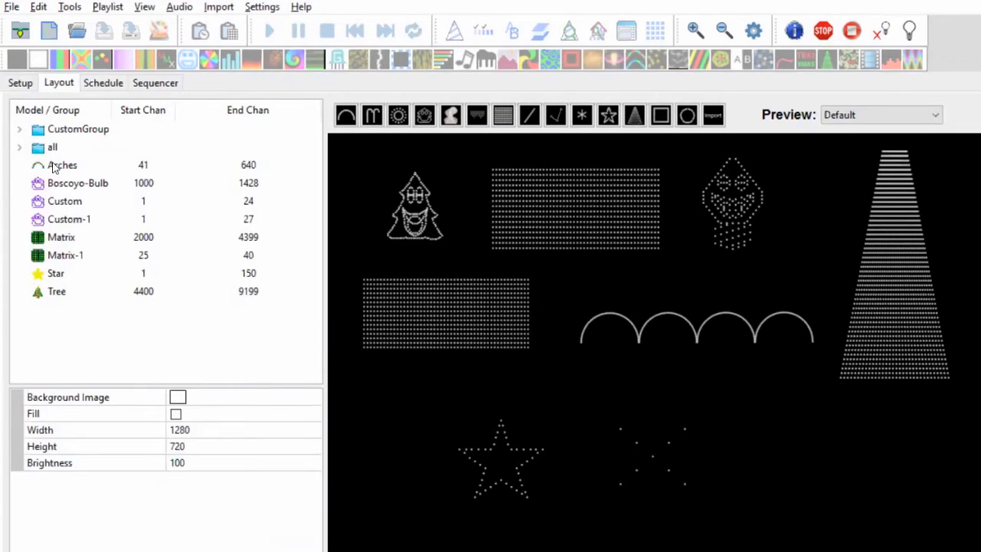
pyautogui.click(19, 132)
pyautogui.click(19, 132)
pyautogui.click(19, 131)
pyautogui.click(19, 130)
pyautogui.click(49, 111)
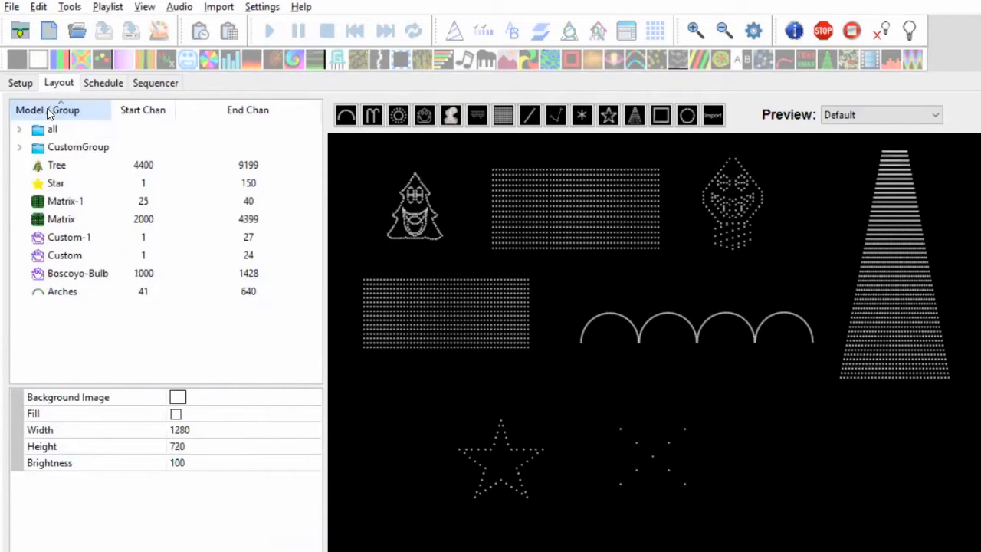
pyautogui.click(48, 111)
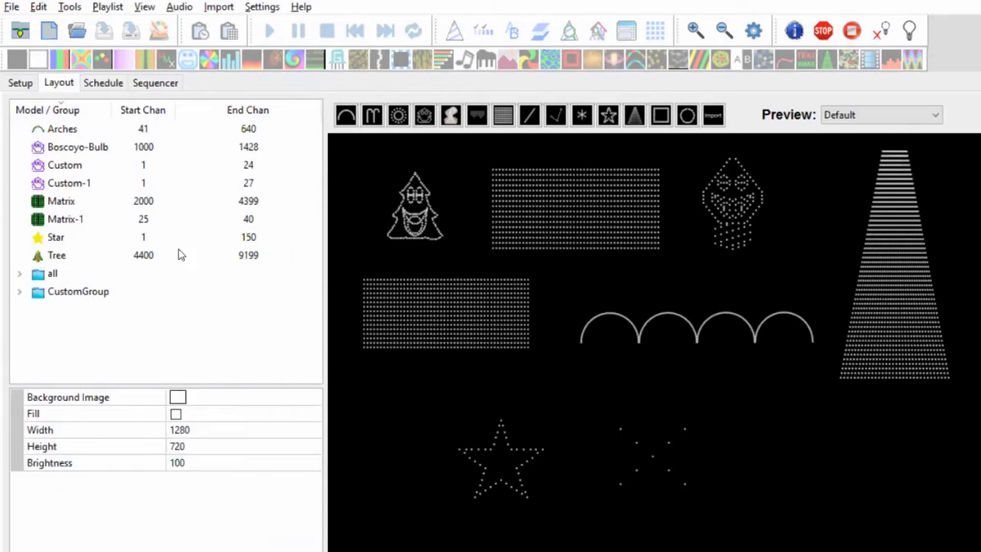
# Examine the group settings and member models of CustomGroup and all, and the properties of the Matrix model
pyautogui.rightClick(190, 330)
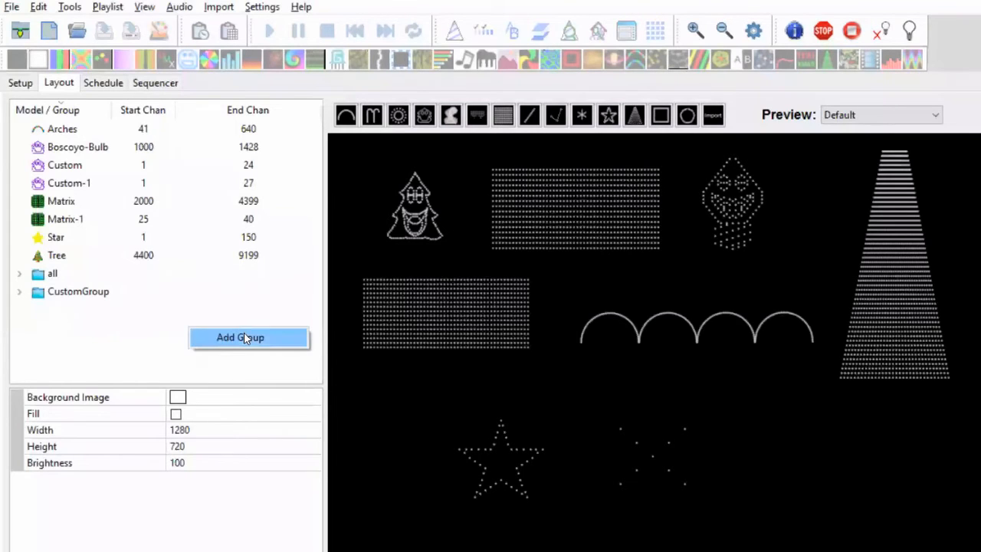
pyautogui.click(95, 297)
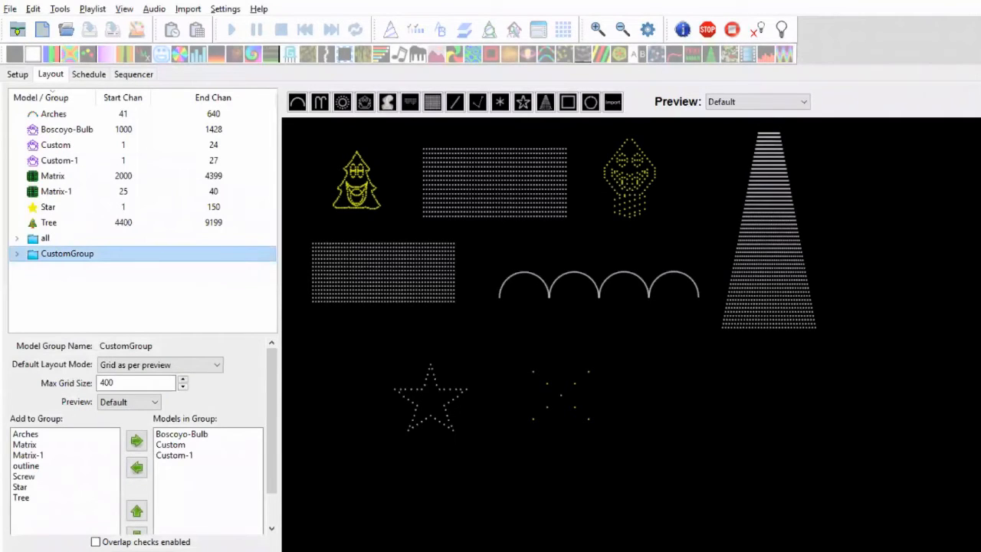
pyautogui.click(46, 239)
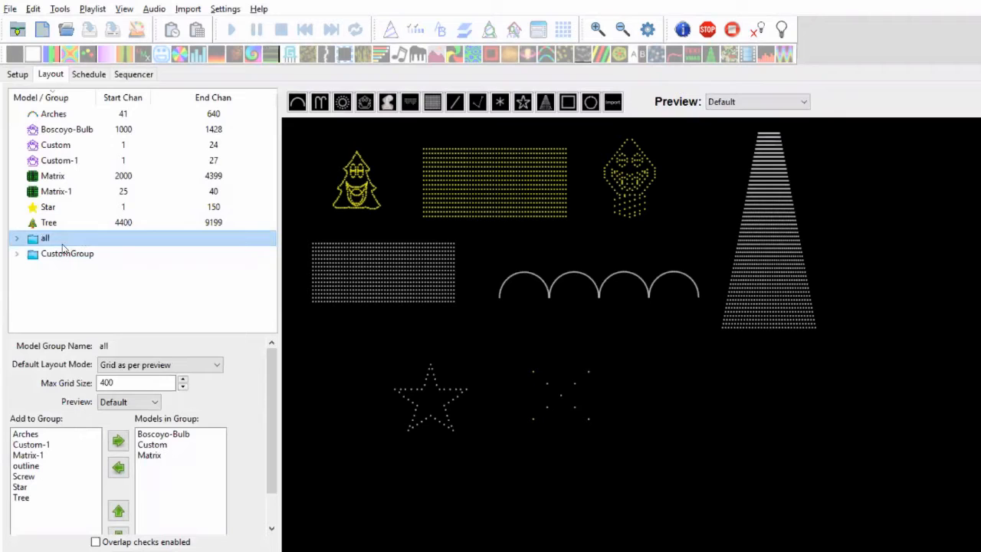
pyautogui.click(55, 255)
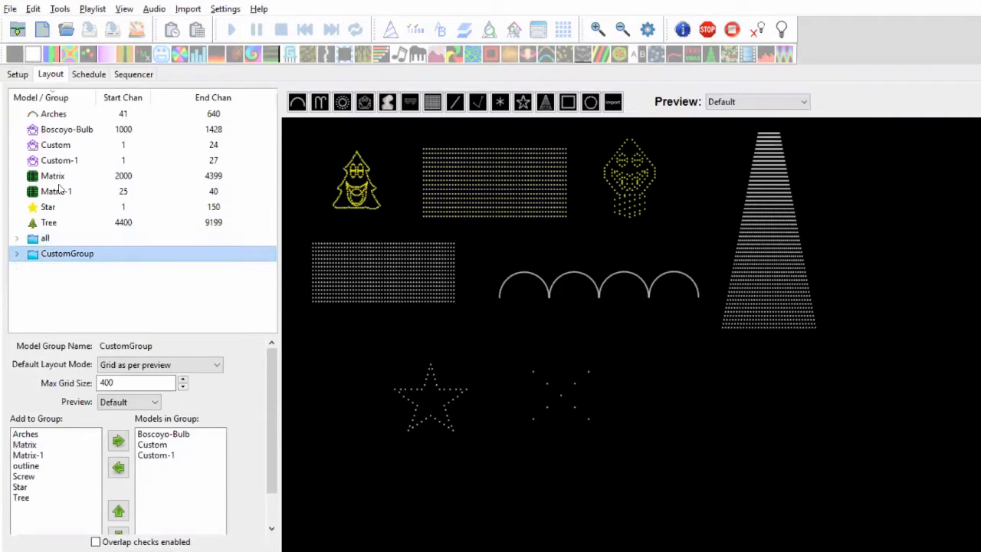
pyautogui.click(61, 178)
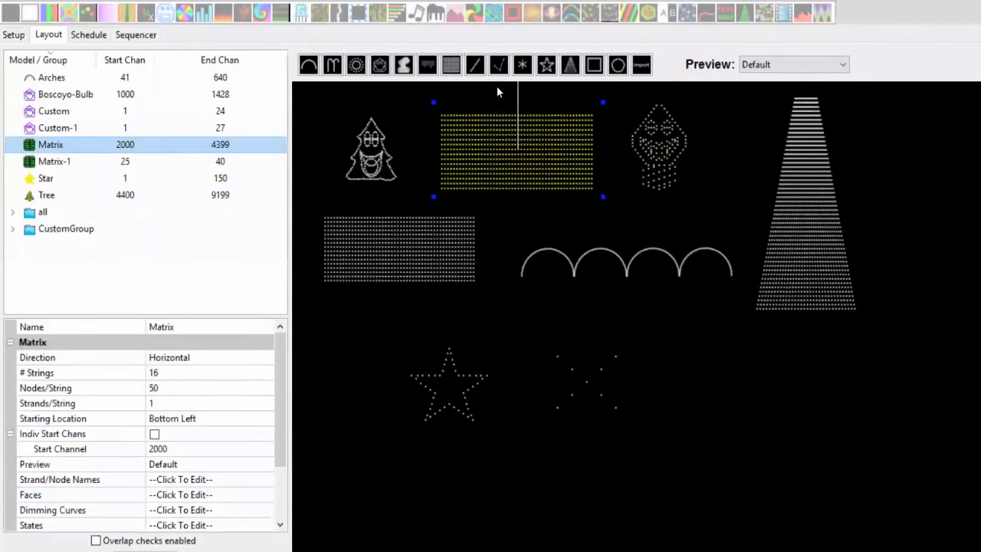
# Draw a four-segment Poly Line model that starts below the tree and runs up and around its right side
pyautogui.click(499, 64)
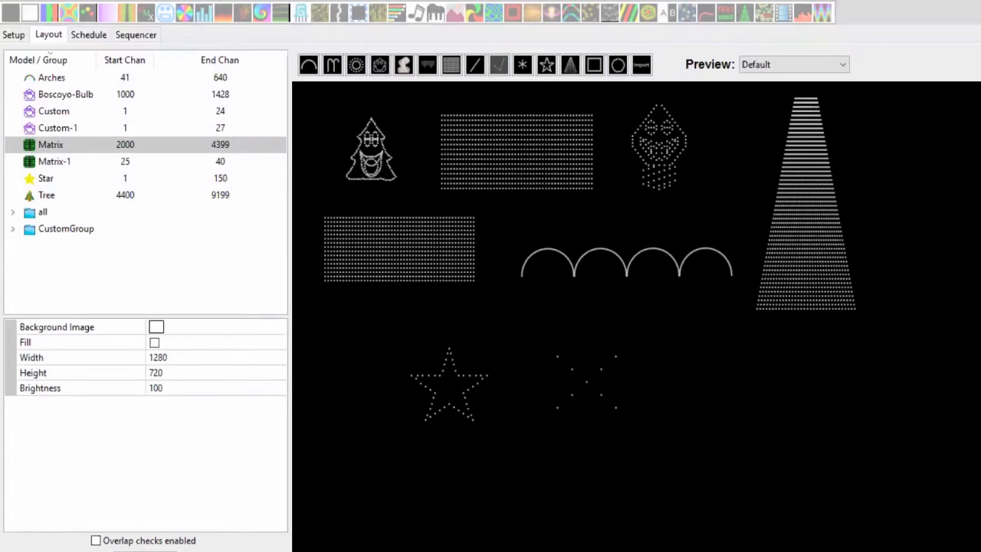
pyautogui.click(691, 474)
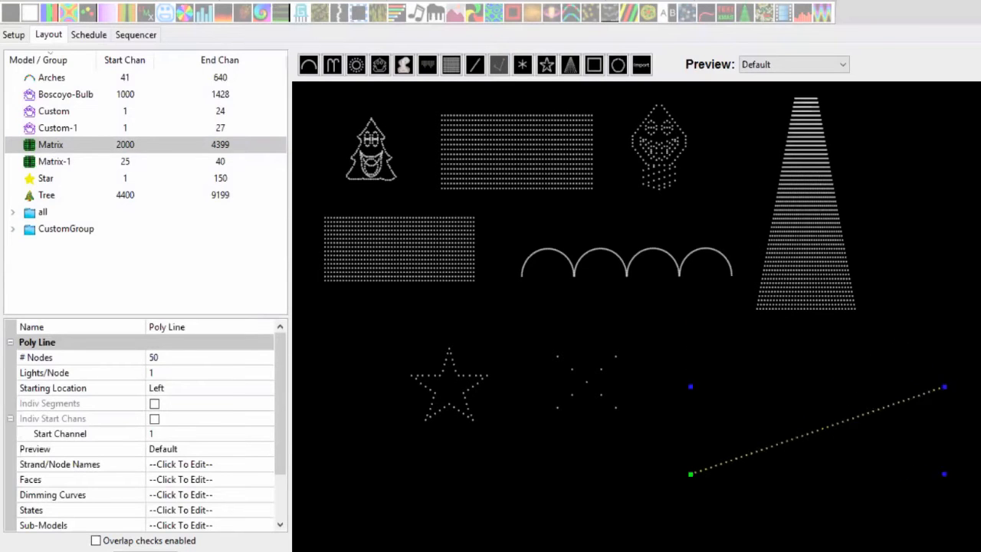
pyautogui.click(943, 389)
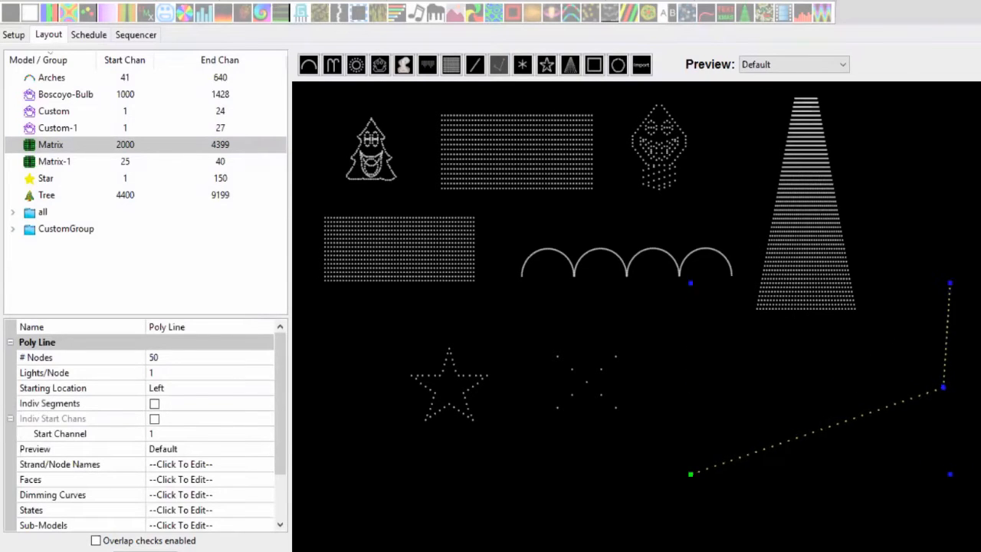
pyautogui.click(949, 219)
pyautogui.click(890, 124)
pyautogui.doubleClick(879, 306)
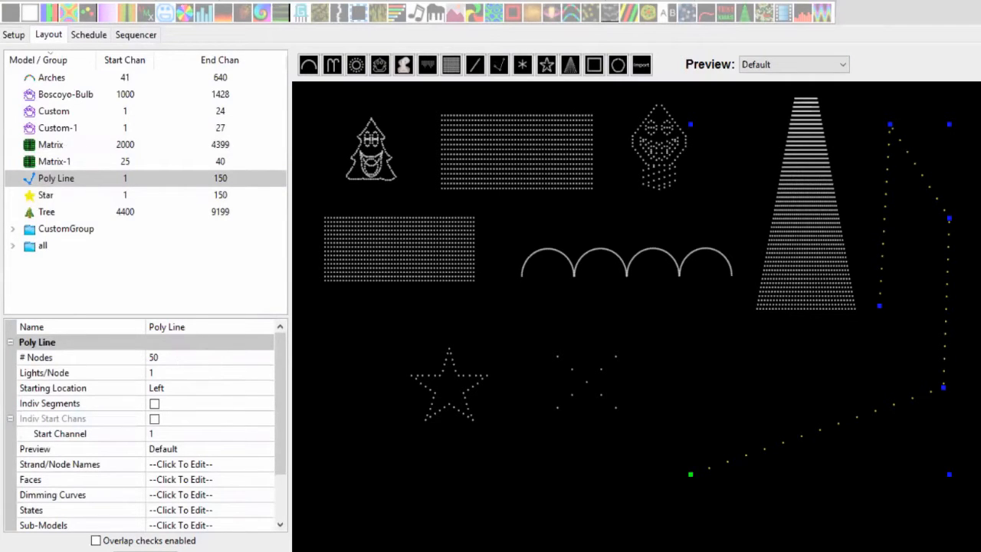
# Set the Poly Line's number of nodes to 150
pyautogui.click(170, 356)
pyautogui.write('150')
pyautogui.press('Return')
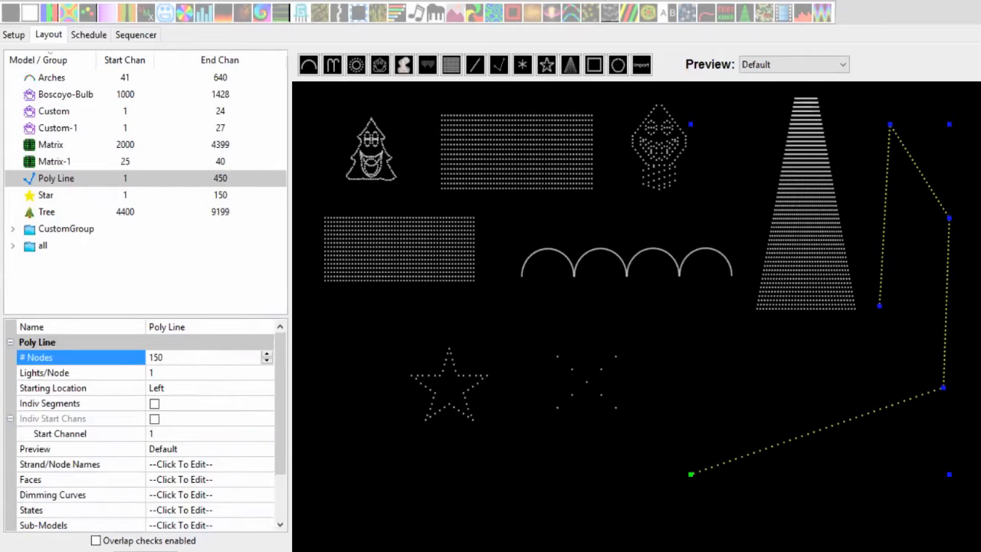
# Enable individual segments for the Poly Line and set Segment 1 to 20 nodes
pyautogui.click(154, 403)
pyautogui.click(154, 418)
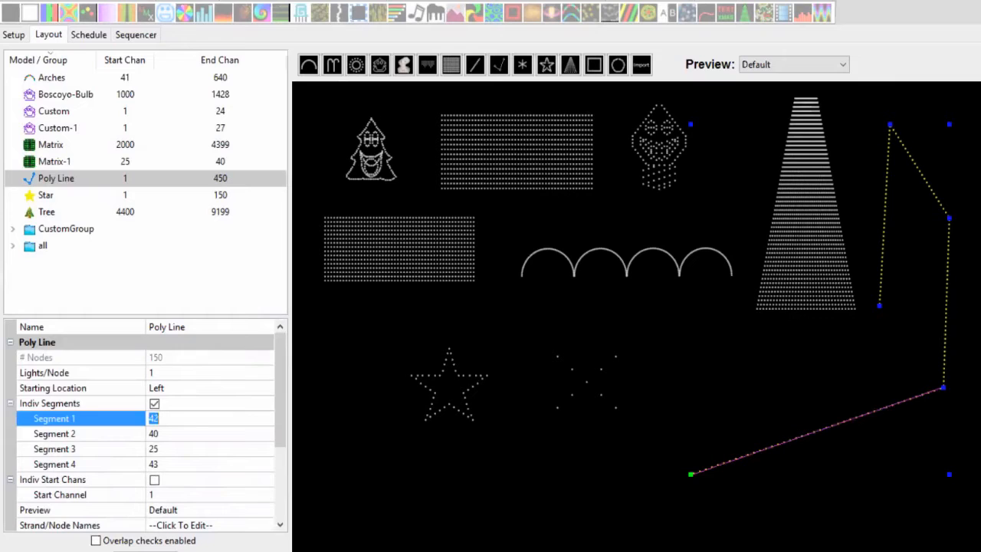
pyautogui.write('20')
pyautogui.press('Return')
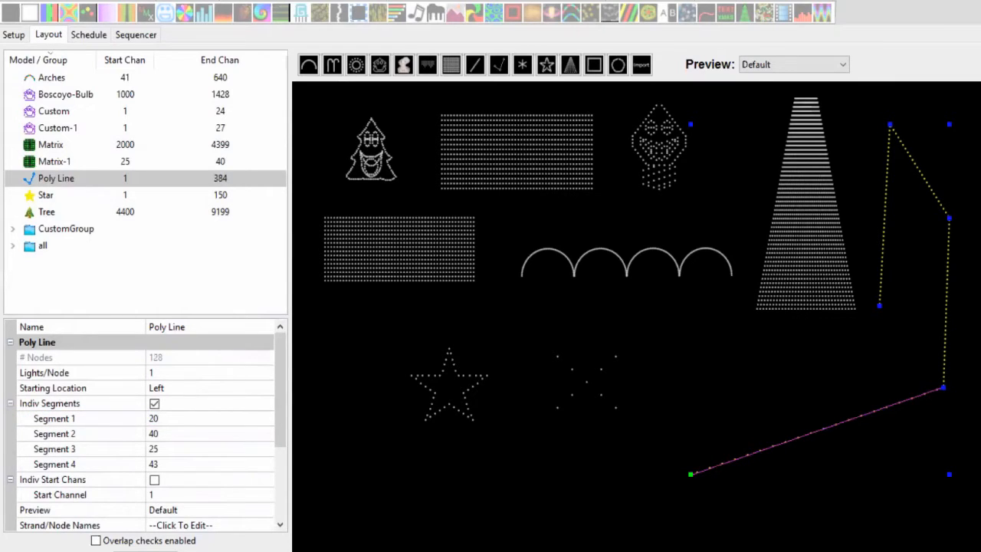
# Set the Poly Line's Segment 2 to 100 nodes and Segment 3 to 3 nodes, and deselect the model
pyautogui.click(154, 433)
pyautogui.write('10')
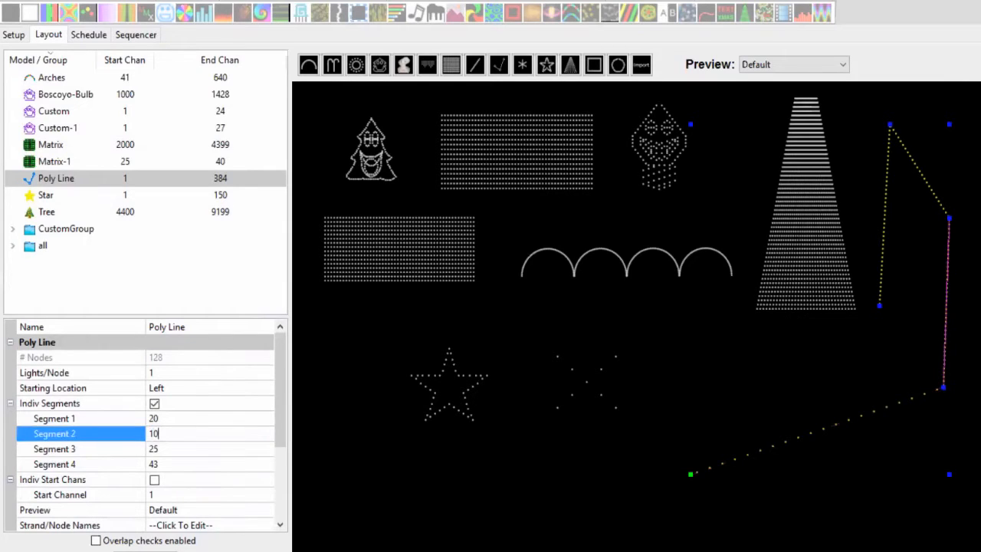
pyautogui.write('0')
pyautogui.press('Return')
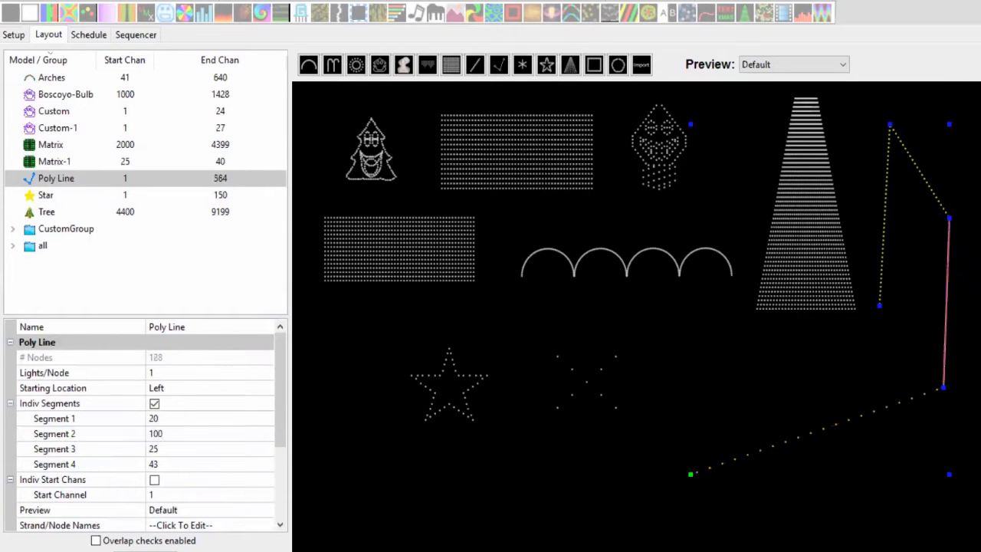
pyautogui.click(154, 449)
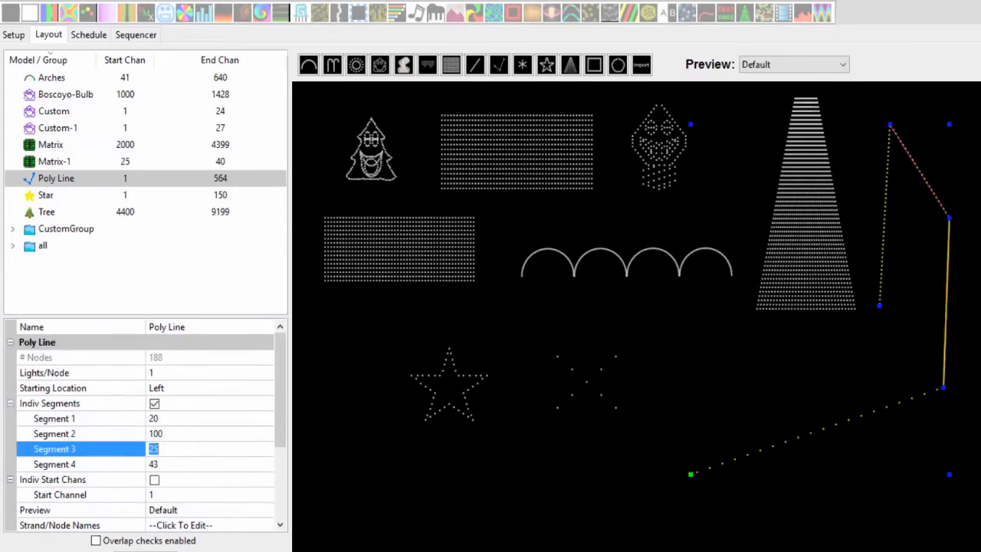
pyautogui.write('3')
pyautogui.press('Return')
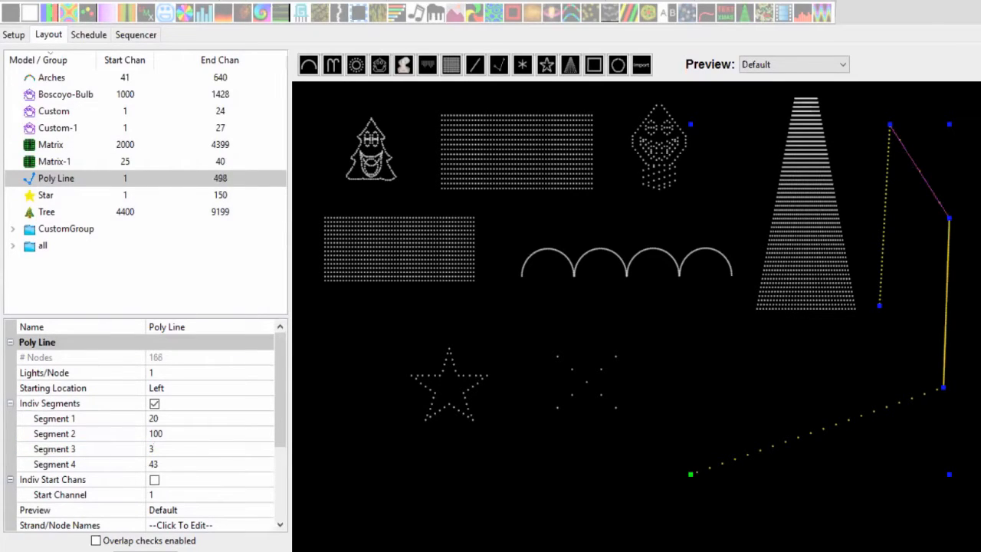
pyautogui.press('Escape')
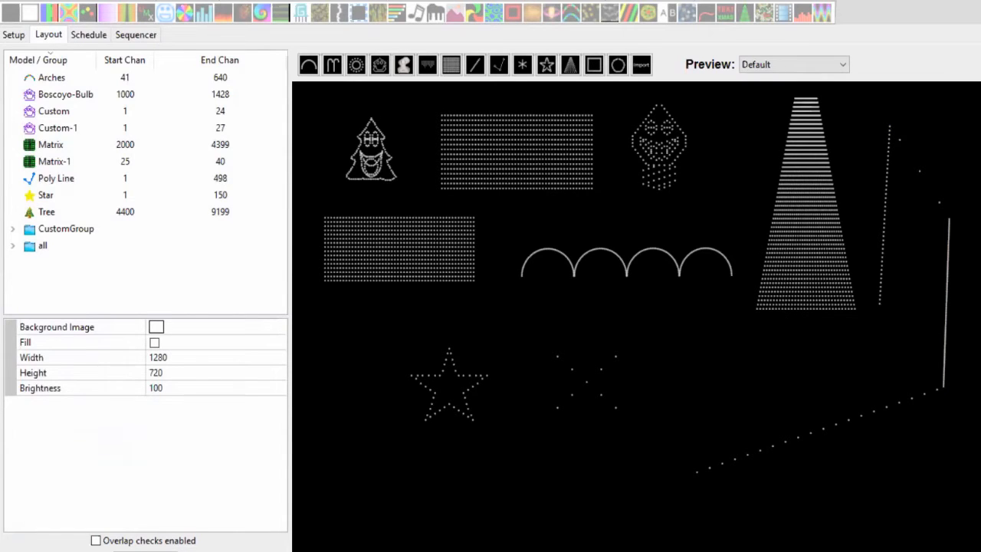
# Define a curve on the Poly Line's second segment and move the whole model slightly up and to the right
pyautogui.click(947, 303)
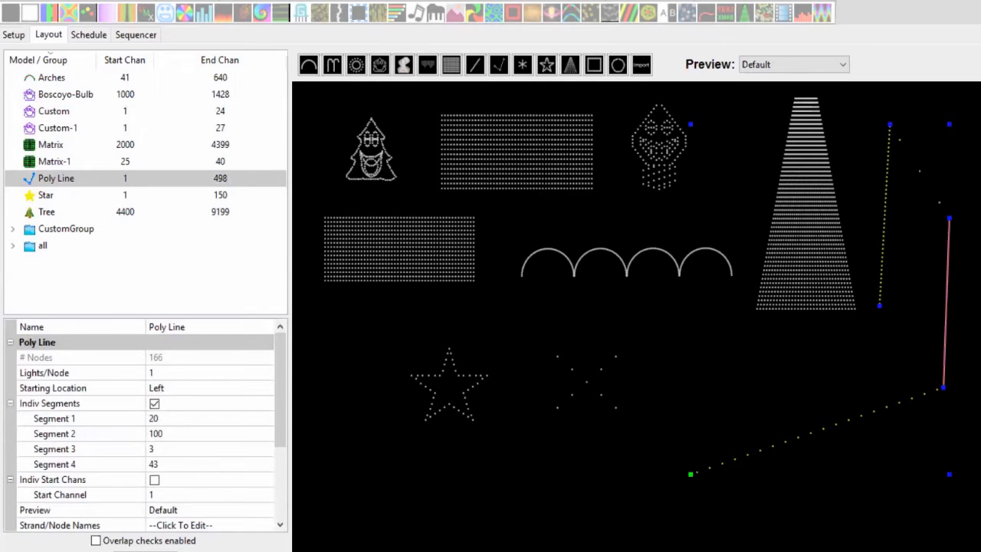
pyautogui.scroll(-3, 145, 425)
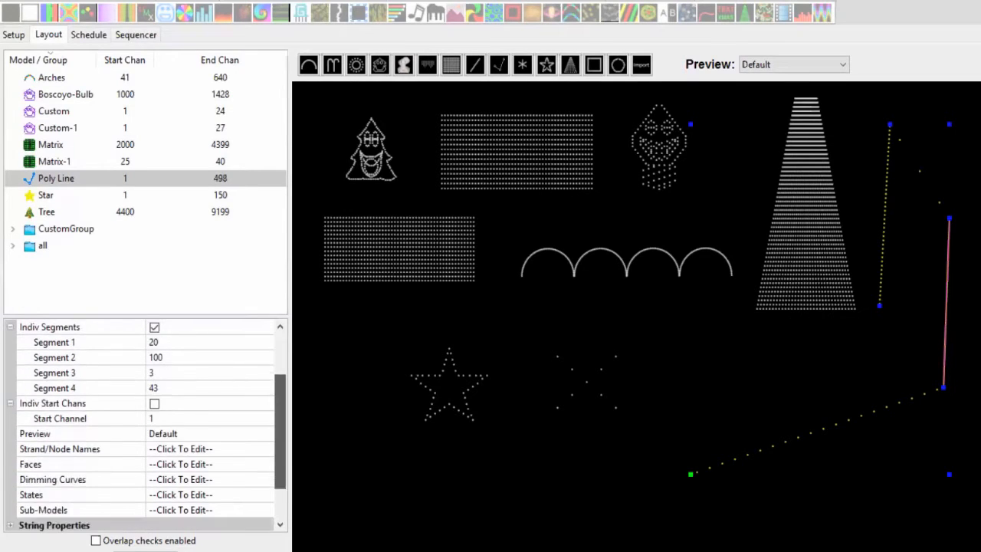
pyautogui.scroll(3, 145, 425)
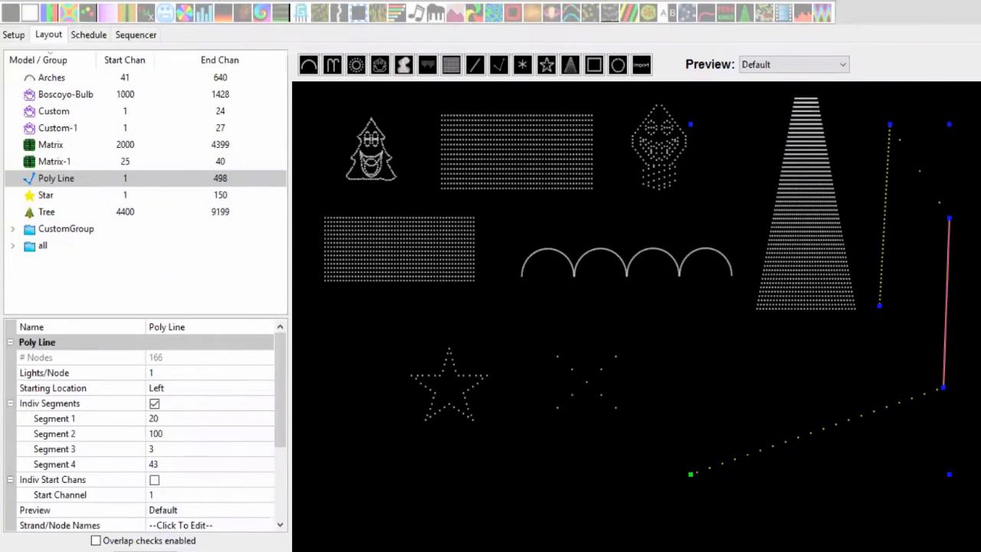
pyautogui.rightClick(948, 305)
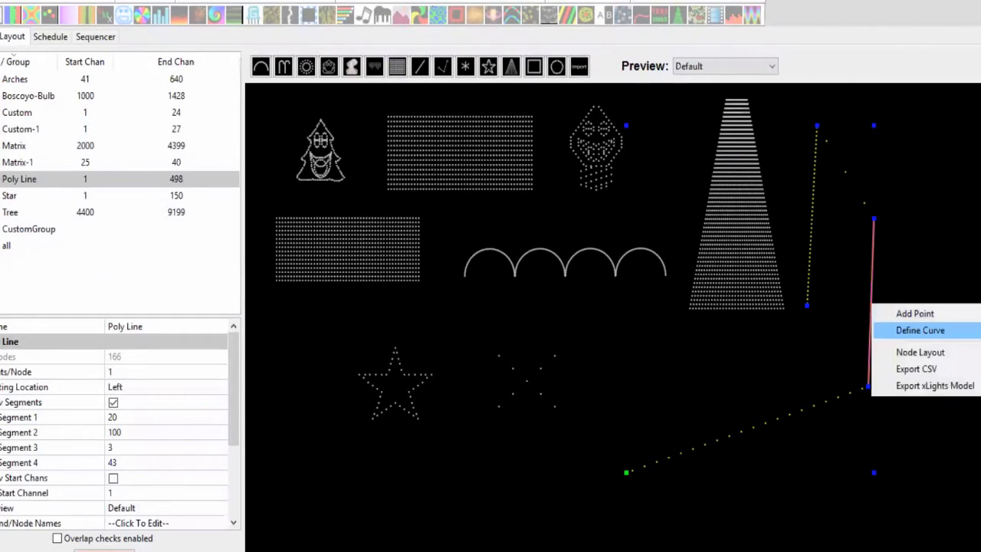
pyautogui.click(920, 330)
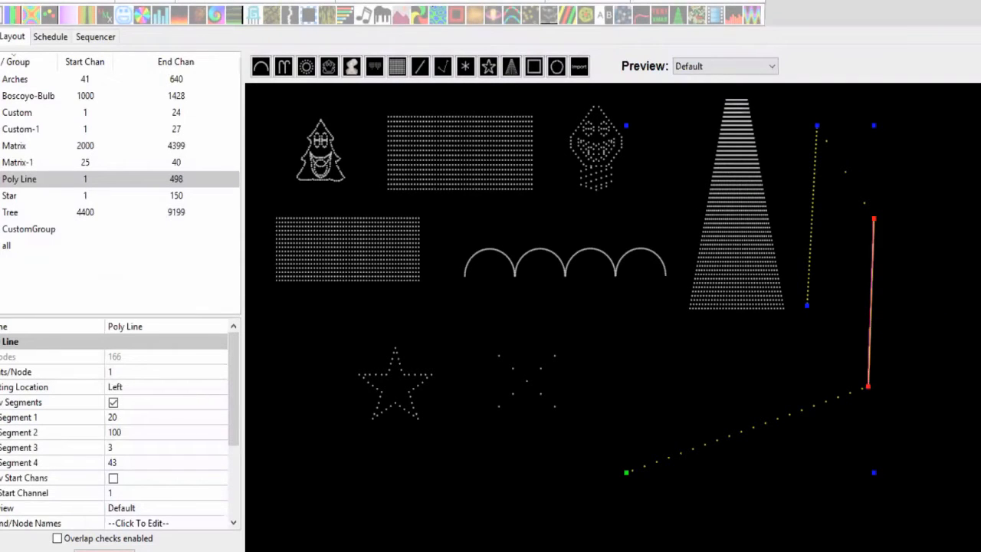
pyautogui.click(747, 429)
pyautogui.moveTo(747, 429); pyautogui.dragTo(758, 424)
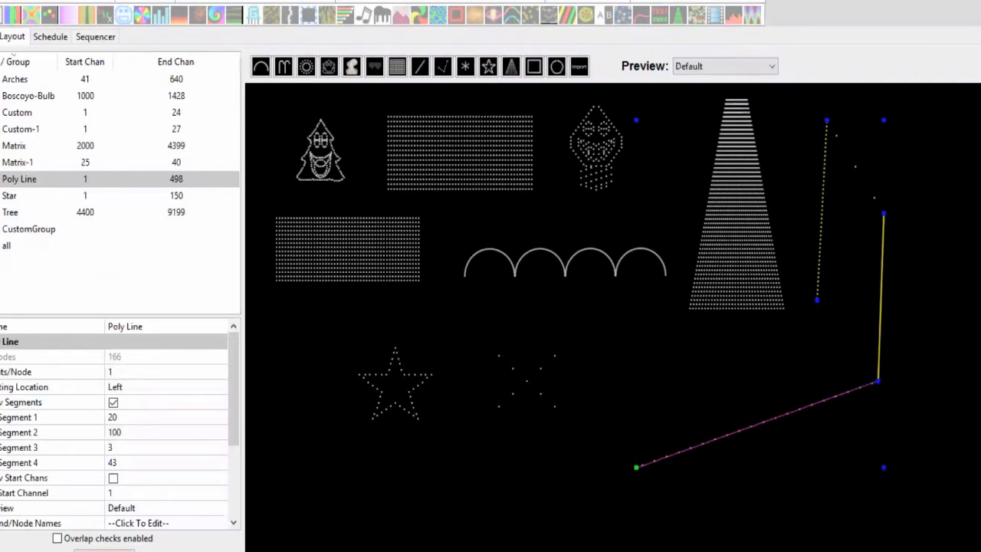
pyautogui.click(846, 435)
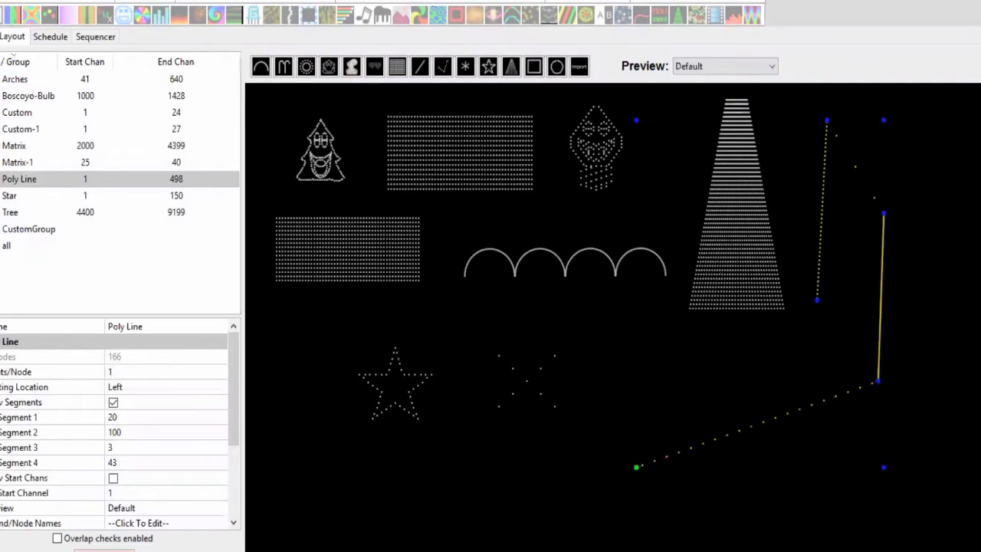
# Bend the Poly Line's curved segment into a wide bulge facing right with both control points, and reduce the model's height
pyautogui.click(881, 297)
pyautogui.moveTo(884, 213); pyautogui.dragTo(980, 267)
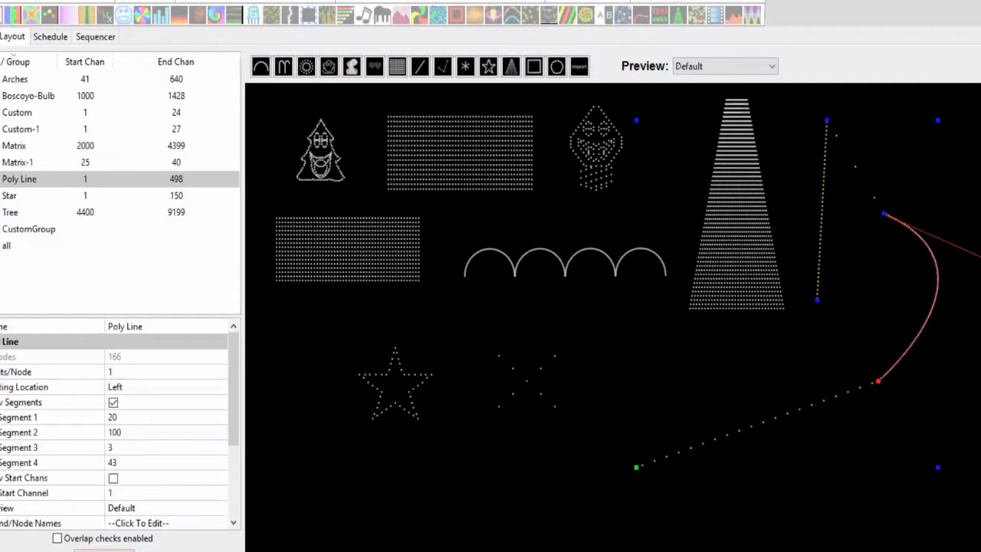
pyautogui.moveTo(879, 381); pyautogui.dragTo(980, 372)
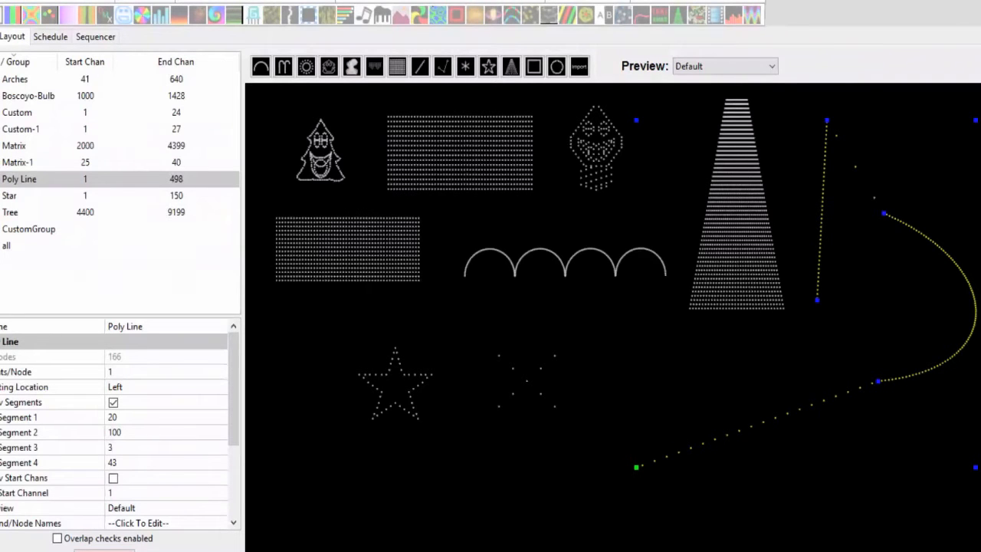
pyautogui.moveTo(976, 121); pyautogui.dragTo(980, 157)
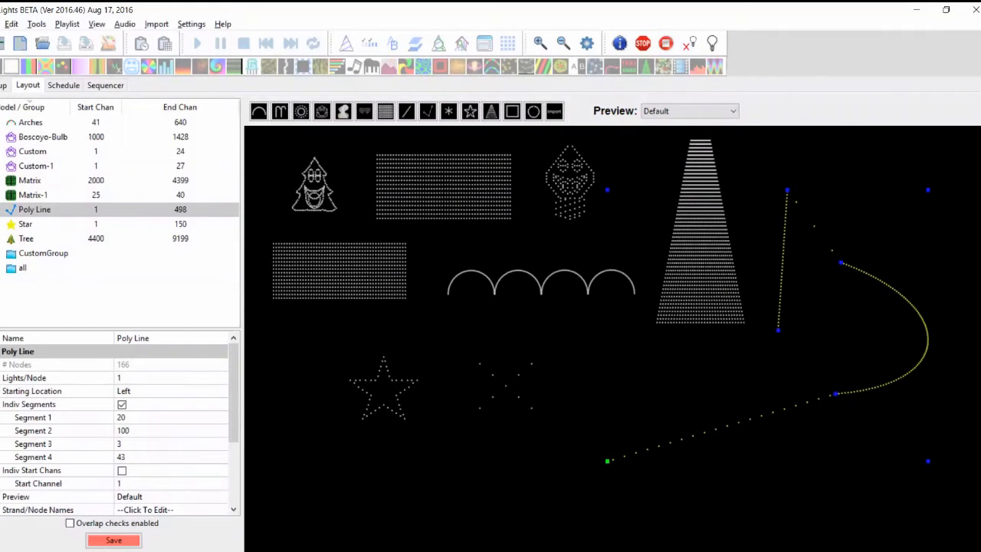
# Export the Poly Line as an xLights model file named Poly Line.xmodel in the Demo7 folder
pyautogui.rightClick(842, 393)
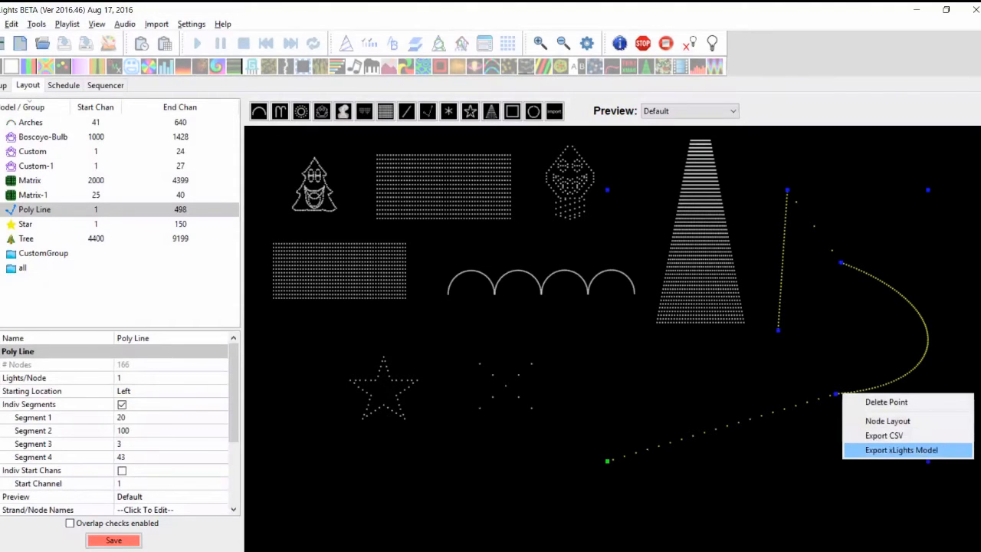
pyautogui.click(901, 450)
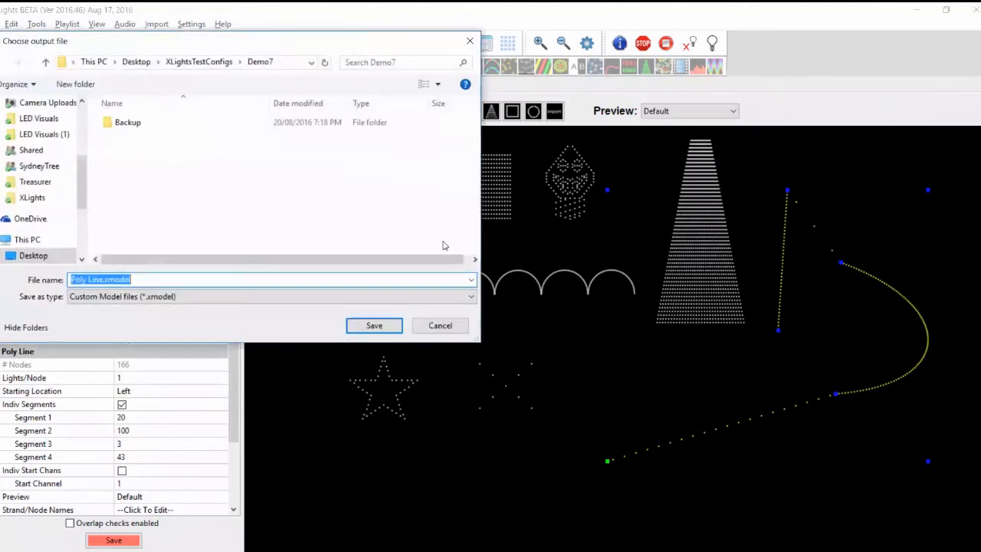
pyautogui.click(360, 325)
# Import the exported Poly Line file as a new small model below the star
pyautogui.click(554, 111)
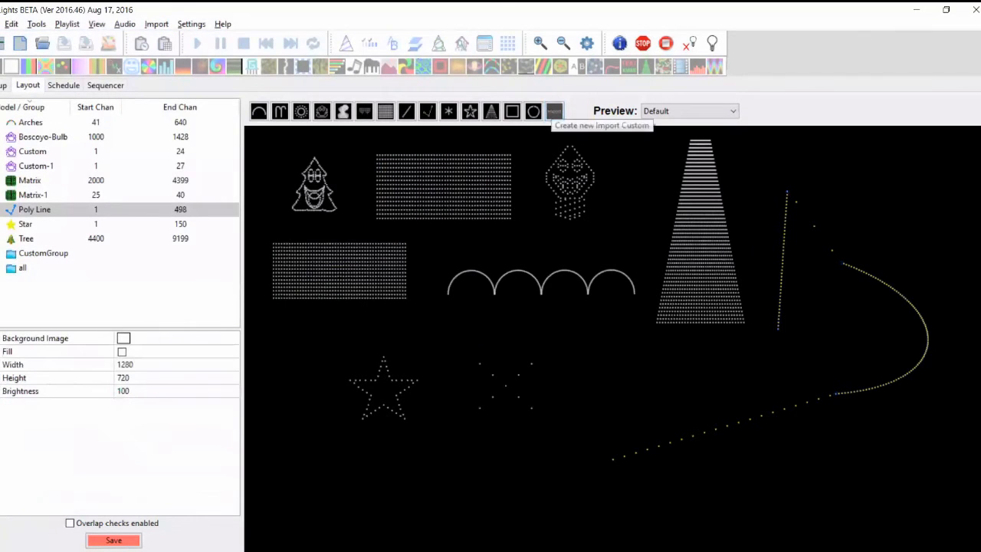
pyautogui.moveTo(340, 508); pyautogui.dragTo(388, 475)
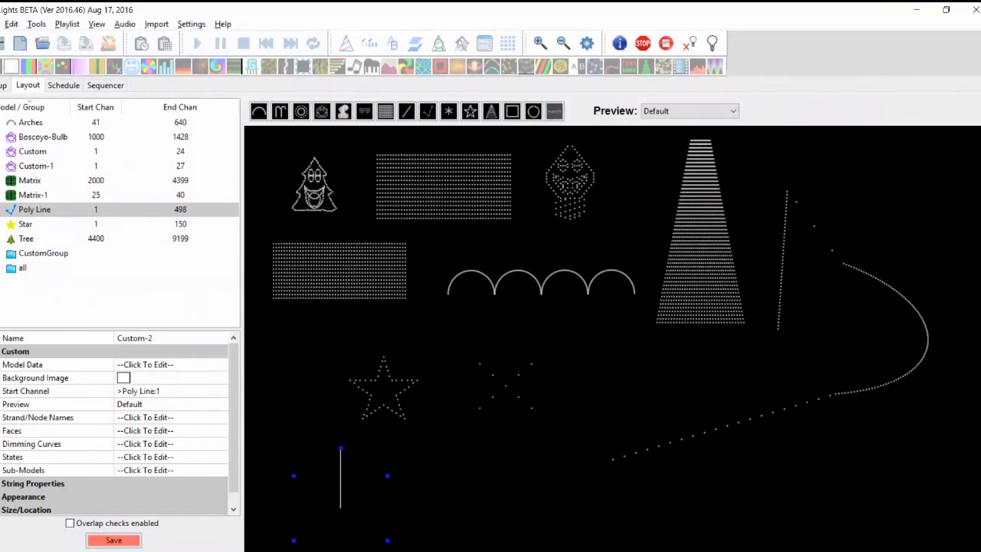
pyautogui.doubleClick(138, 136)
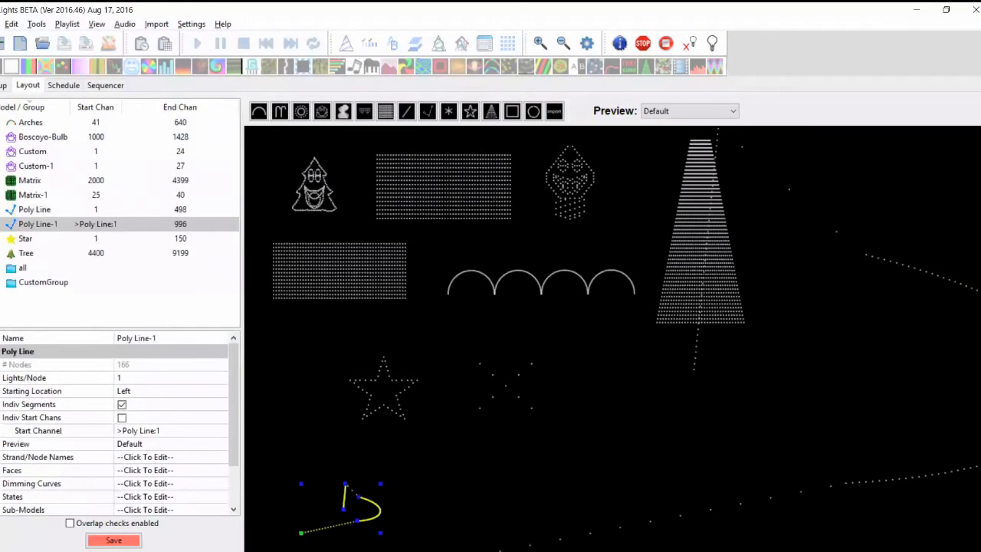
# Scale down the original Poly Line and reposition it to the right of the tree
pyautogui.click(35, 210)
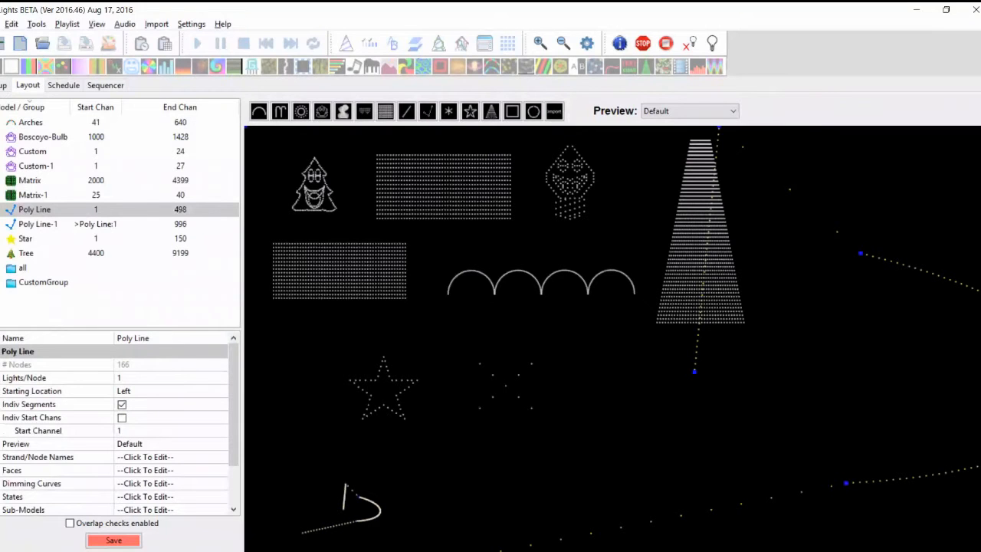
pyautogui.moveTo(969, 287); pyautogui.dragTo(980, 356)
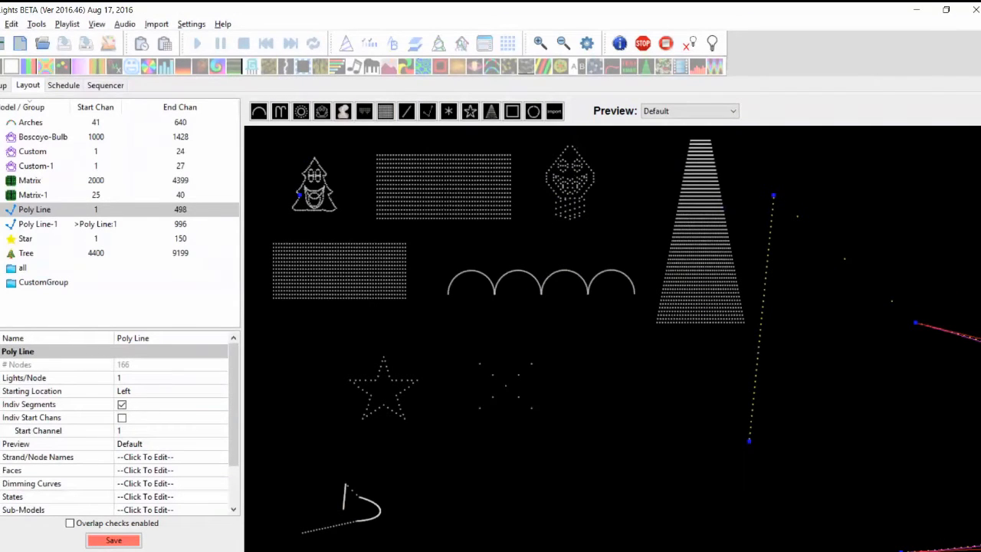
pyautogui.moveTo(300, 195); pyautogui.dragTo(722, 267)
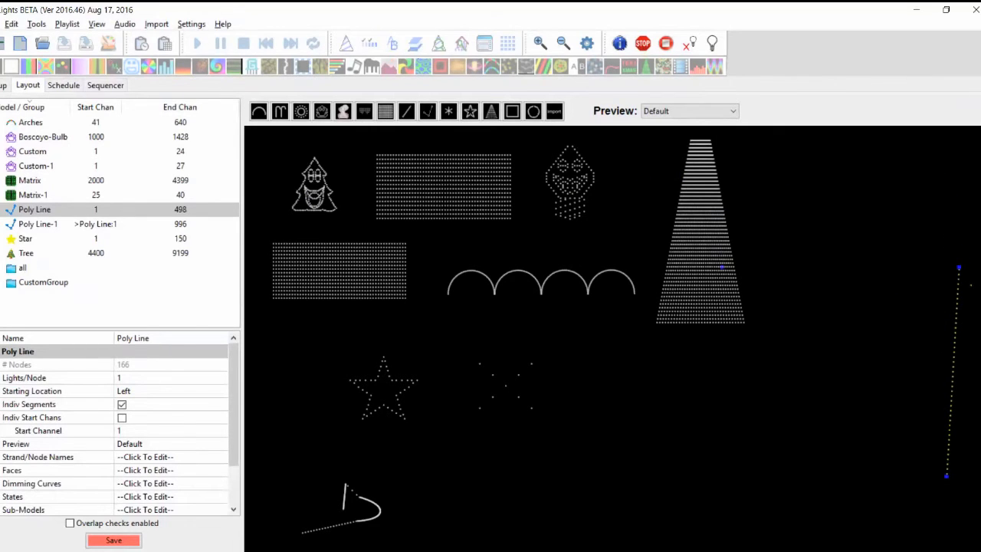
pyautogui.moveTo(953, 372); pyautogui.dragTo(800, 244)
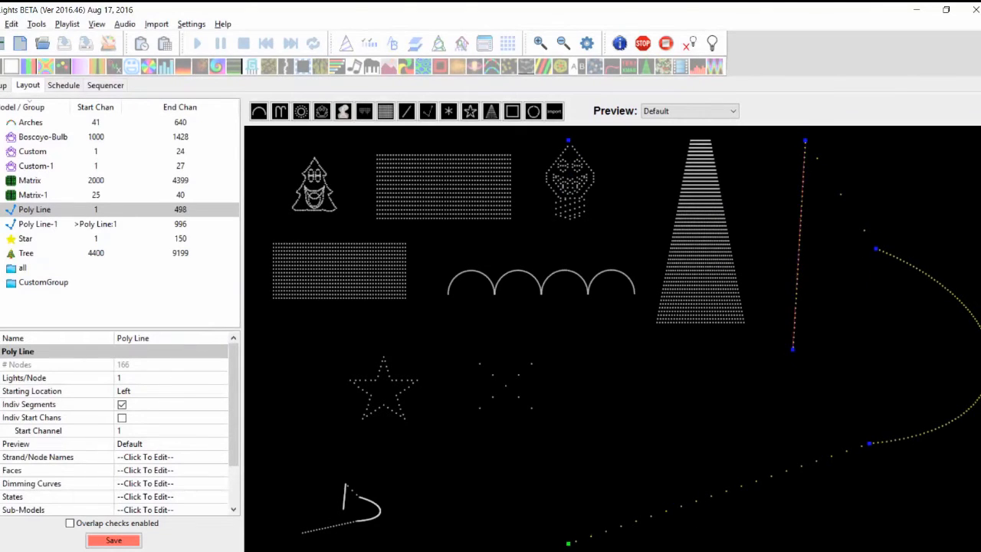
# Compare the imported Poly Line-1 with the original, and set the original's Segment 3 to 0 nodes
pyautogui.click(38, 224)
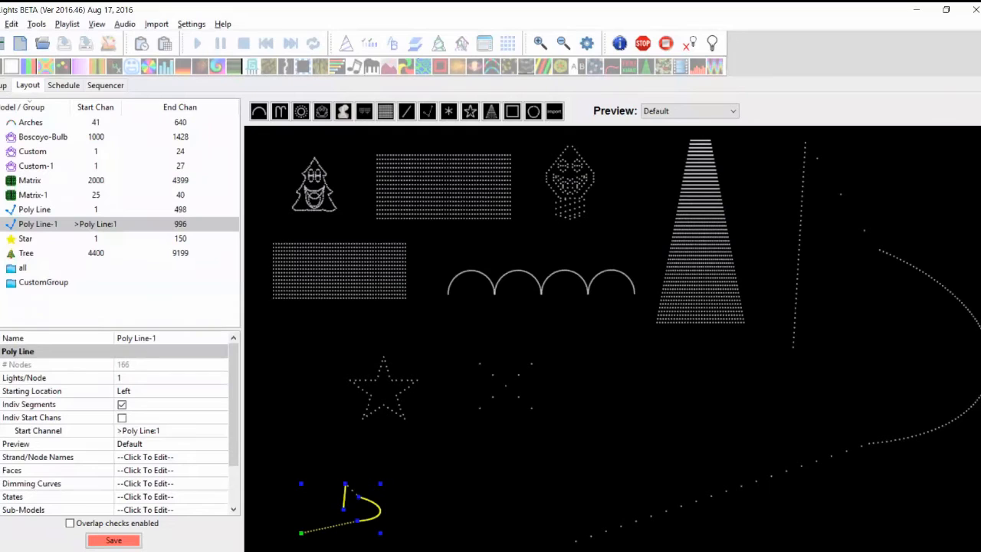
pyautogui.click(35, 209)
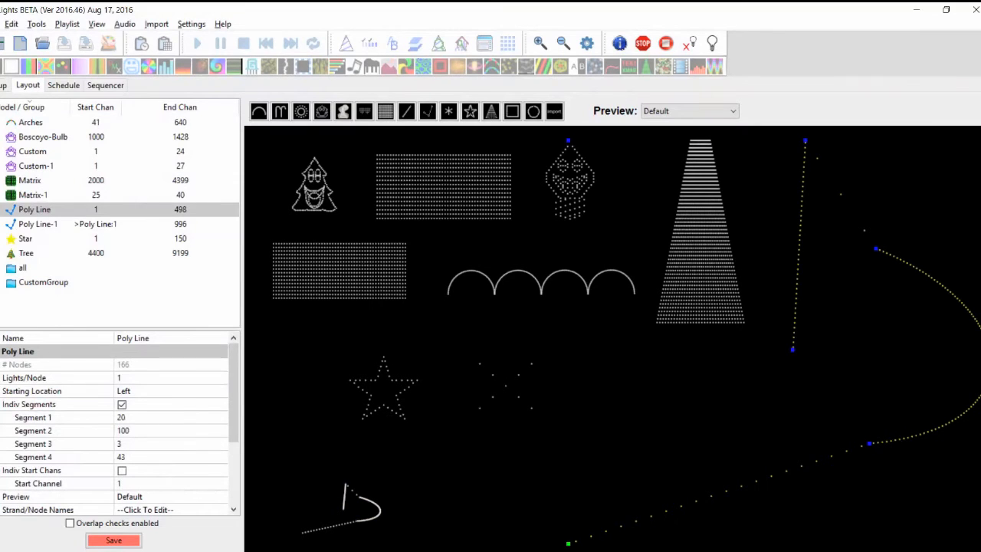
pyautogui.click(122, 444)
pyautogui.write('0')
pyautogui.press('Return')
# Draw a horizontal Icicles model in the empty area below and to the right of the star
pyautogui.hotkey('alt', 'Tab')
pyautogui.click(325, 332)
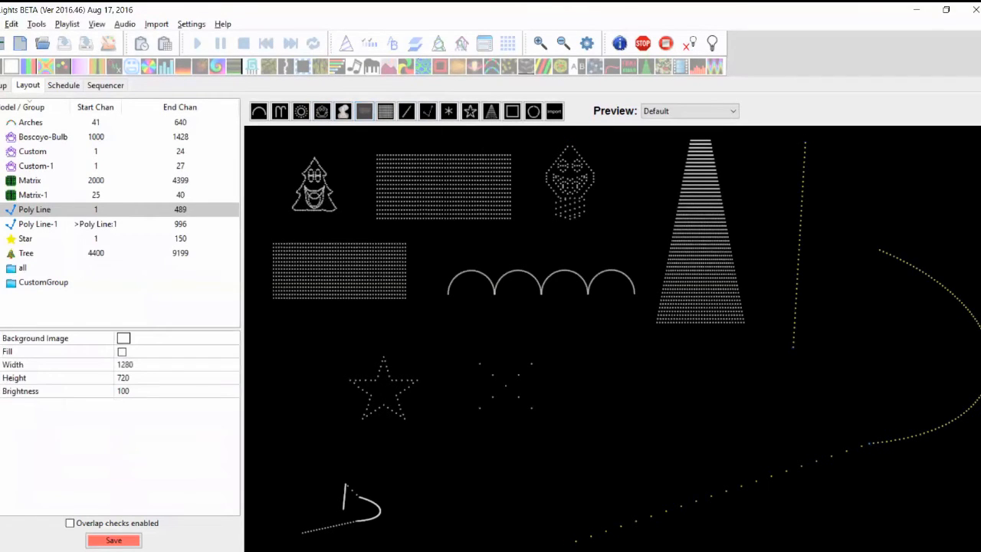
pyautogui.moveTo(470, 450)
pyautogui.mouseDown()
pyautogui.moveTo(622, 463)
pyautogui.moveTo(655, 437)
pyautogui.moveTo(647, 450)
pyautogui.mouseUp()
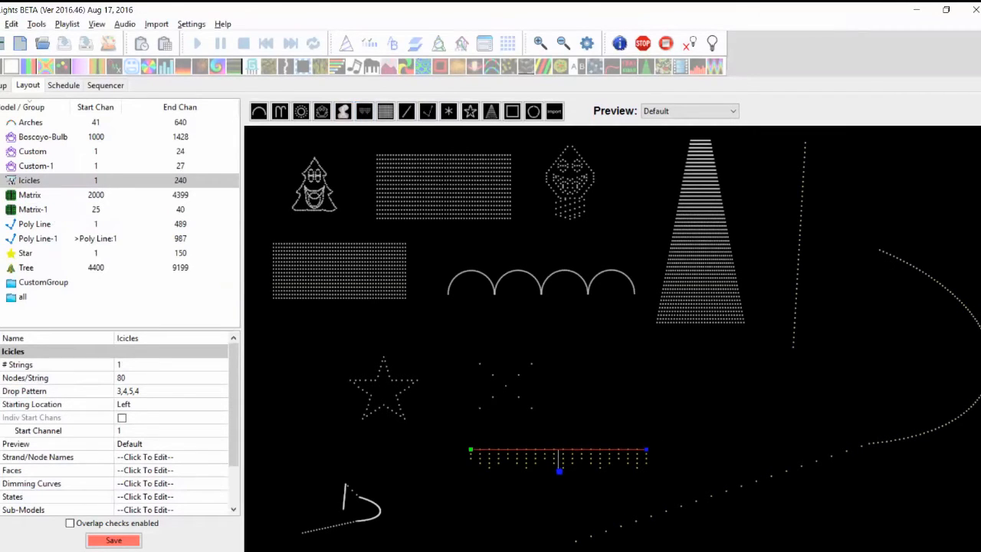
# Switch the Icicles model's starting location to Right and back to Left, and reselect the Poly Line
pyautogui.click(170, 404)
pyautogui.click(170, 404)
pyautogui.press('Return')
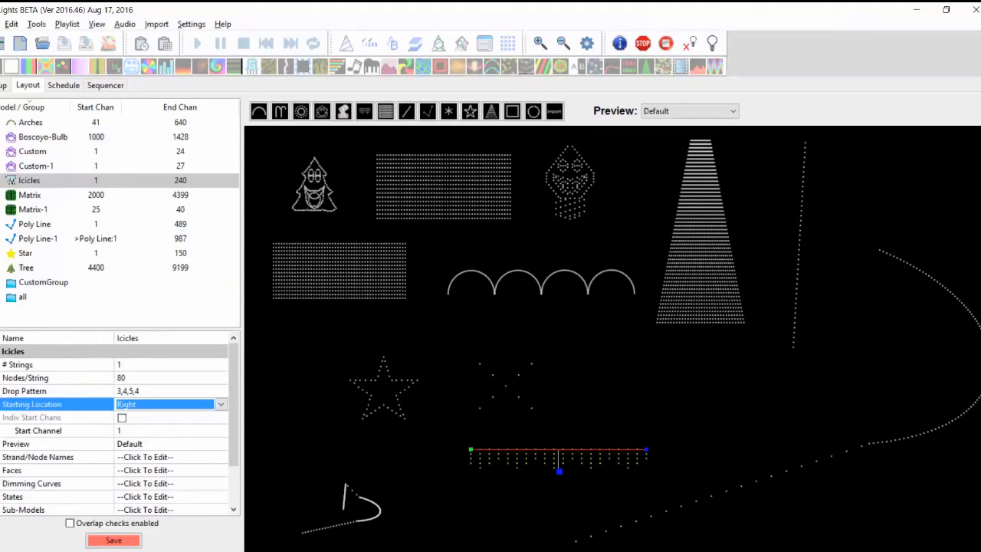
pyautogui.click(221, 404)
pyautogui.click(170, 416)
pyautogui.click(34, 223)
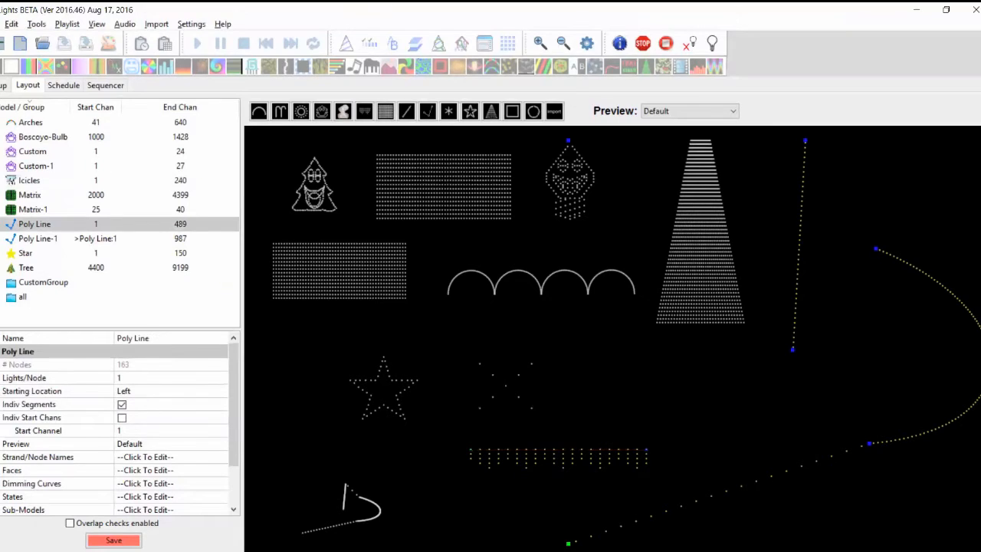
# Switch to the release notes in Notepad++ and highlight the line about adding SubModels for specific parts of a model
pyautogui.hotkey('alt', 'Tab')
pyautogui.press('Down')
pyautogui.press('Down')
pyautogui.press('Down')
pyautogui.press('Down')
pyautogui.hotkey('shift', 'Down')
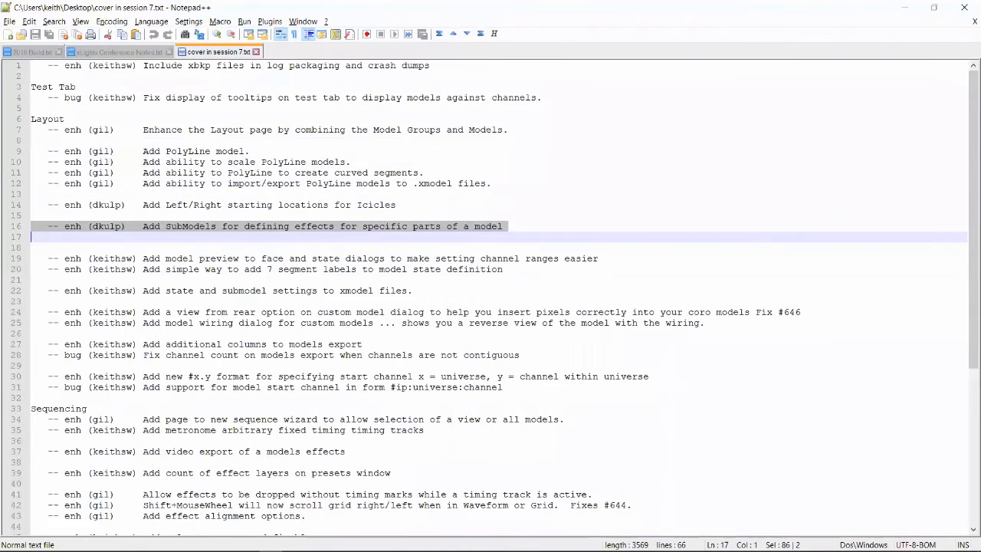
# Return to xLights, open the Star model's Sub-Models editor, and enlarge its window to fill most of the screen
pyautogui.hotkey('alt', 'Tab')
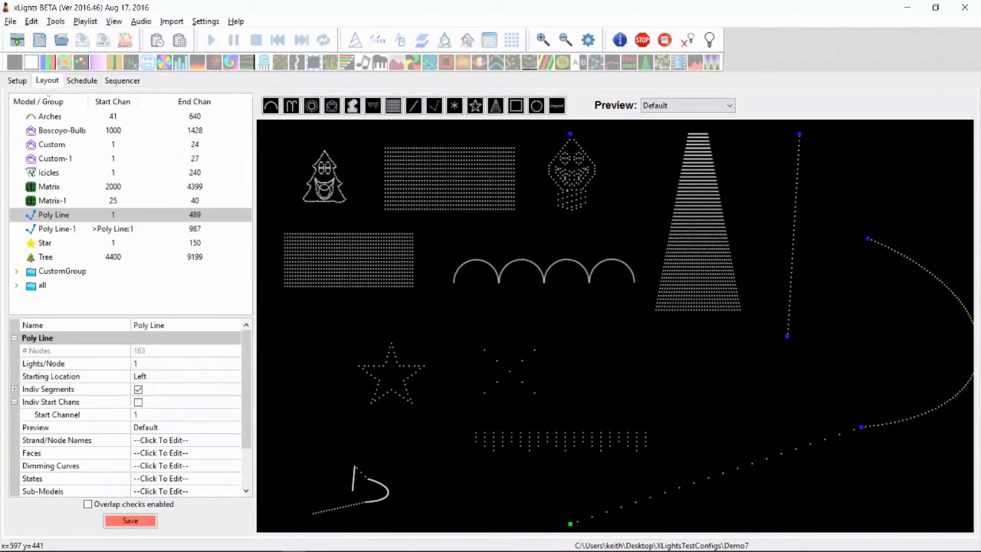
pyautogui.click(359, 341)
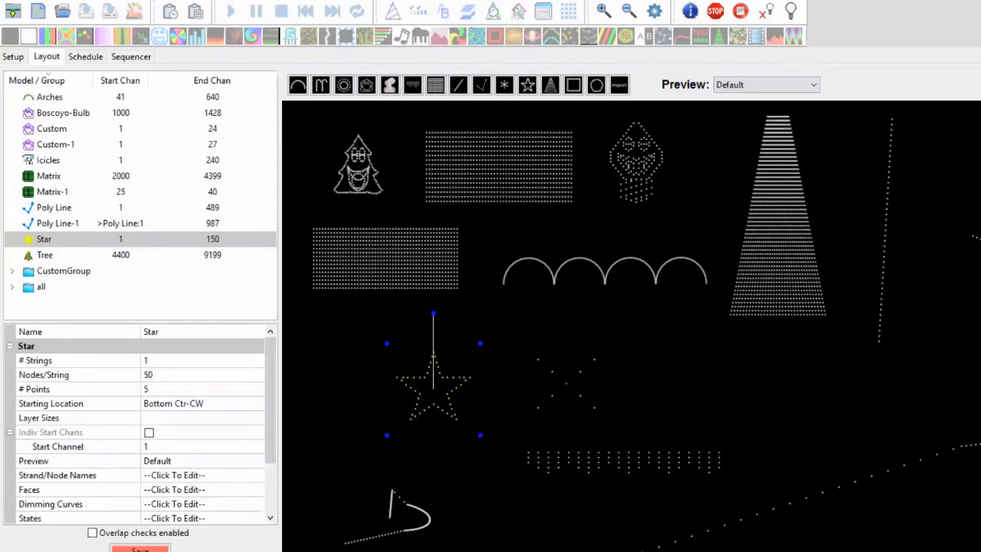
pyautogui.scroll(-4, 270, 399)
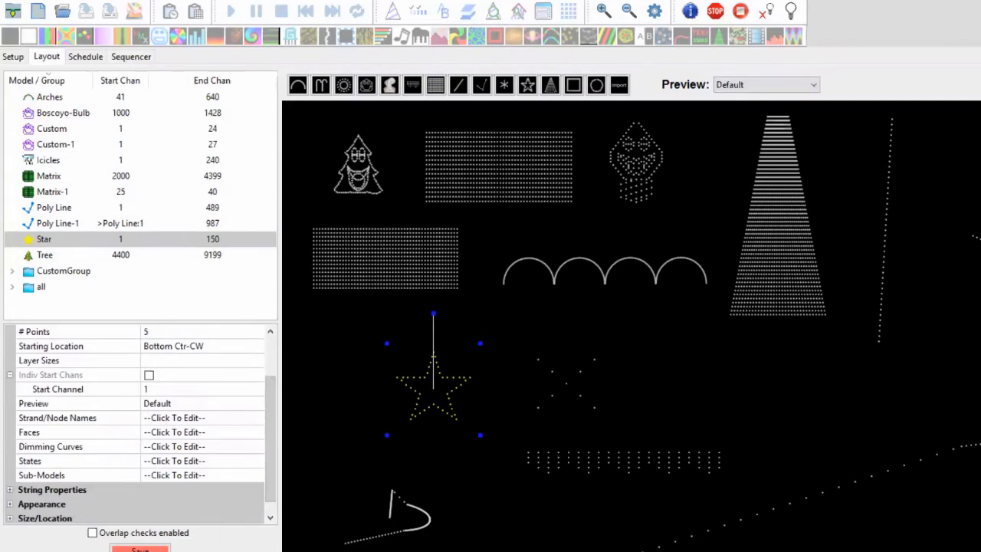
pyautogui.click(185, 475)
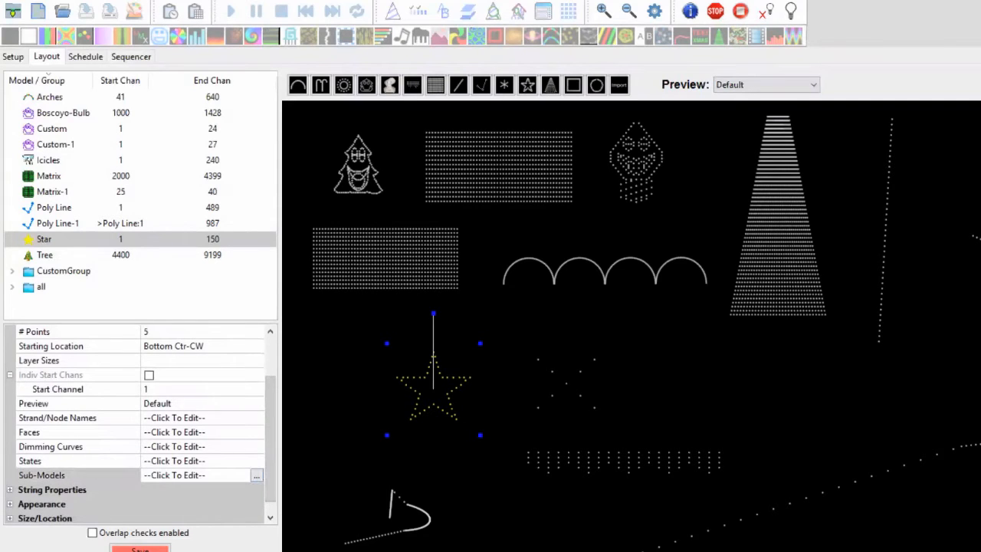
pyautogui.click(257, 476)
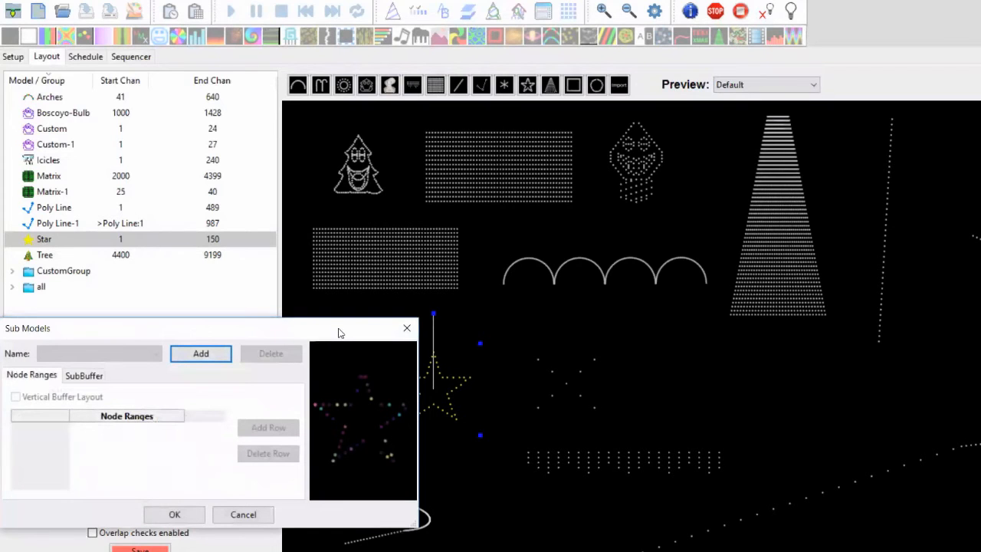
pyautogui.moveTo(341, 333); pyautogui.dragTo(431, 36)
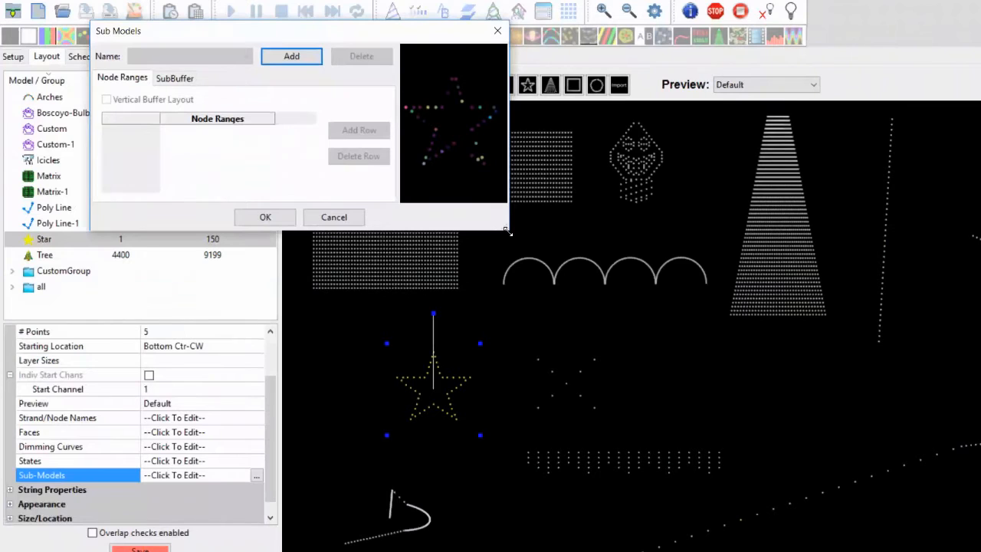
pyautogui.moveTo(507, 231); pyautogui.dragTo(912, 549)
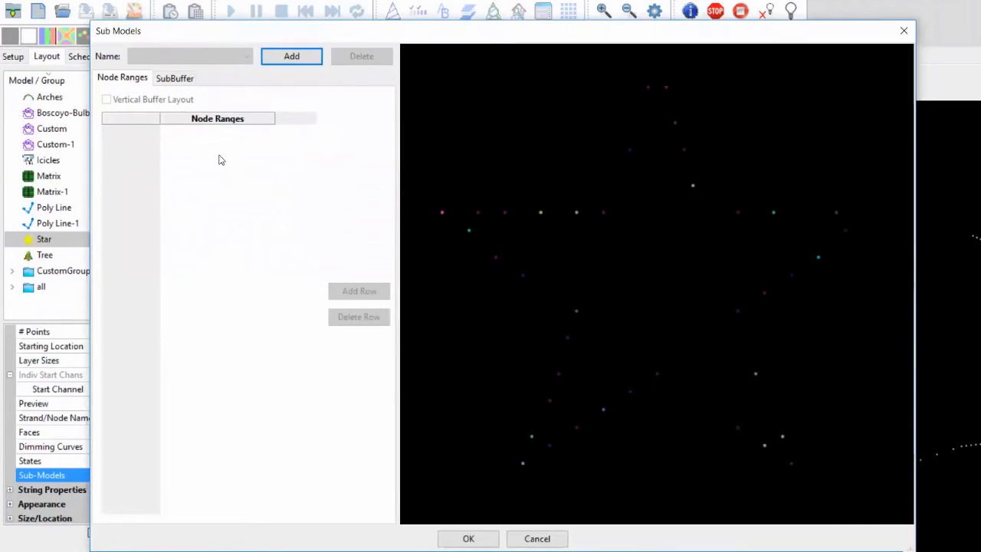
# Add a sub-model named top to the Star
pyautogui.click(292, 57)
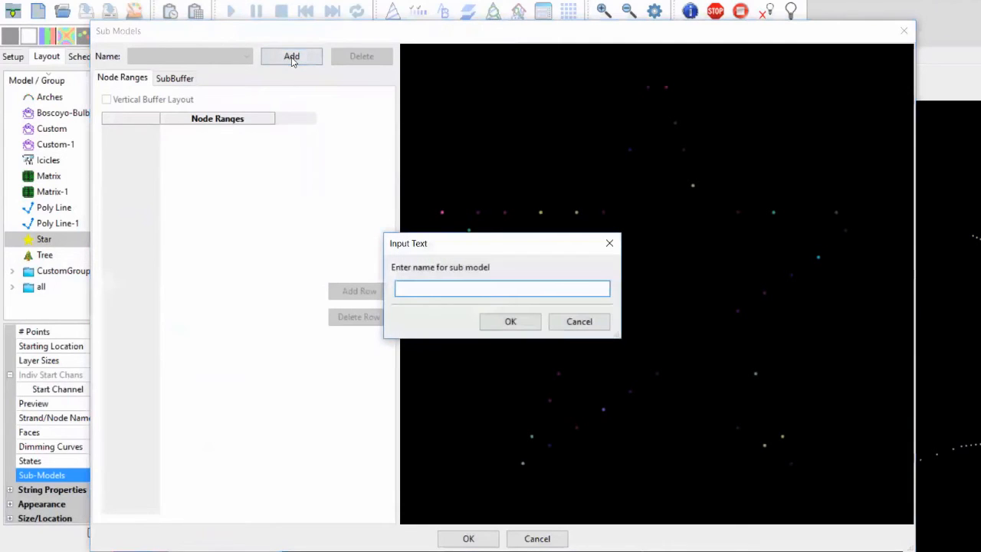
pyautogui.write('top')
pyautogui.press('Return')
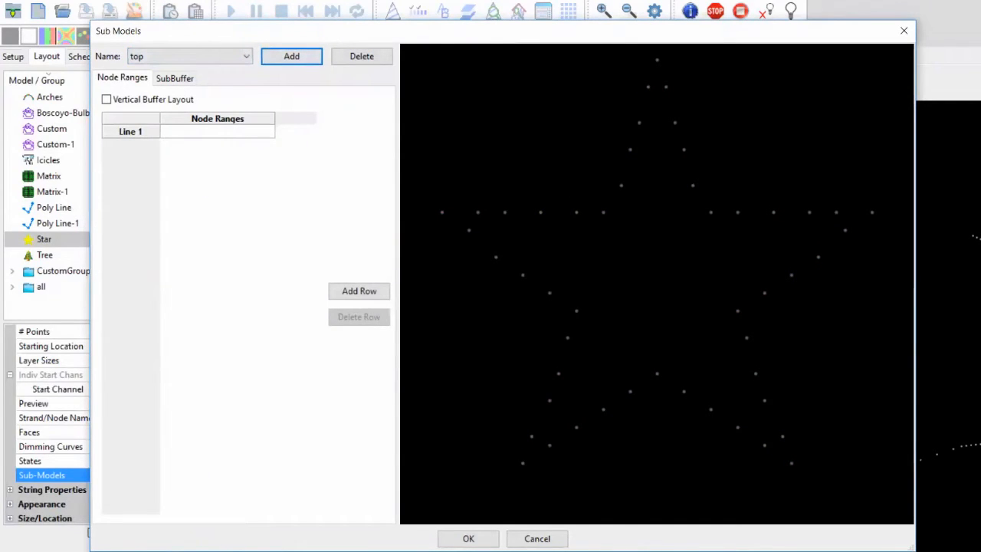
# Set the node range of the top sub-model's first line to 22-30
pyautogui.moveTo(622, 186)
pyautogui.moveTo(702, 207)
pyautogui.click(211, 135)
pyautogui.write('22')
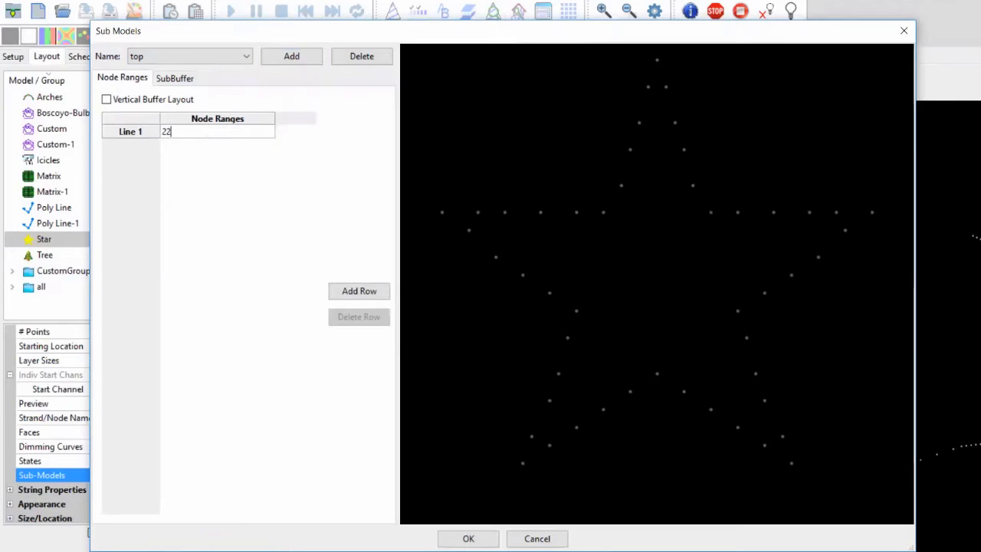
pyautogui.write('-30')
pyautogui.press('Return')
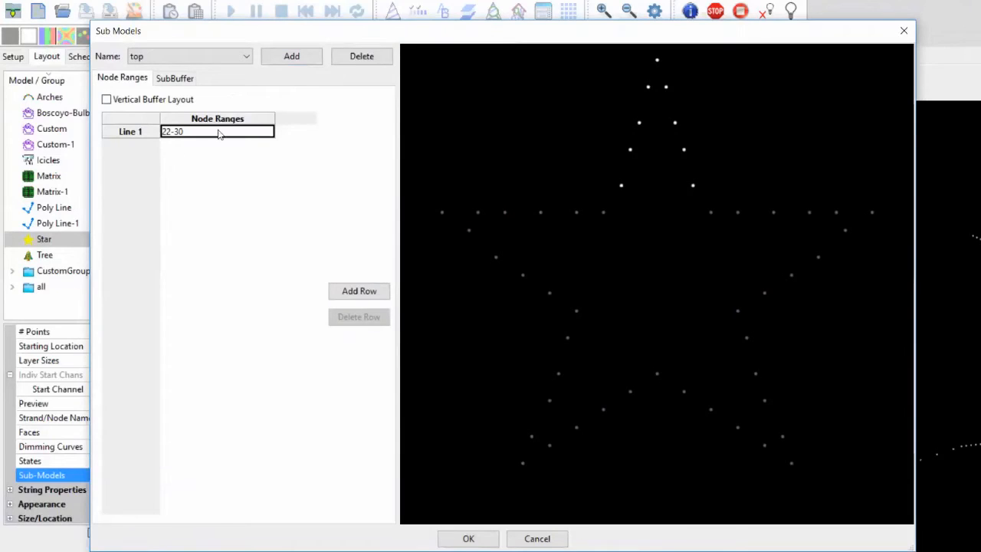
# Add a sub-model named topright to the Star with the node range 31-41
pyautogui.click(281, 61)
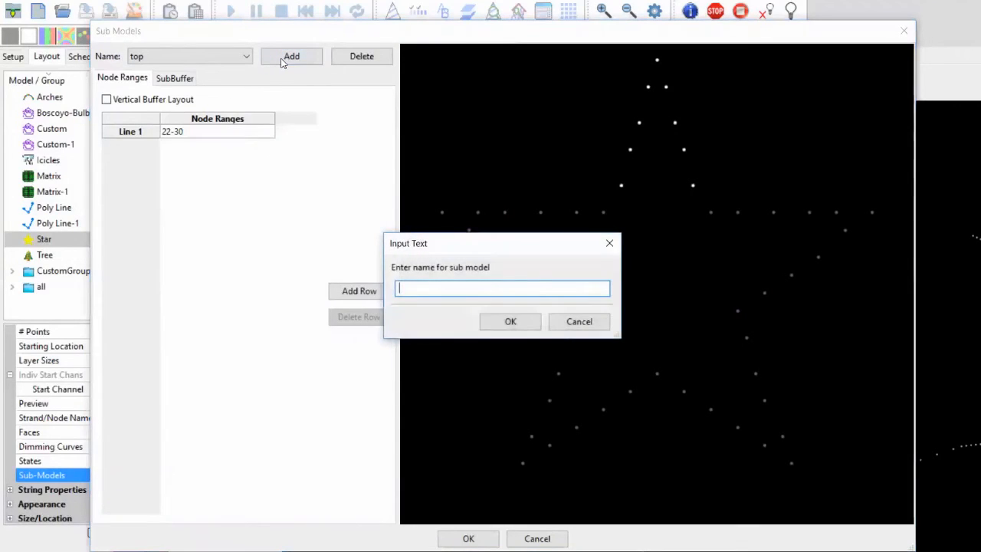
pyautogui.write('topright')
pyautogui.press('Return')
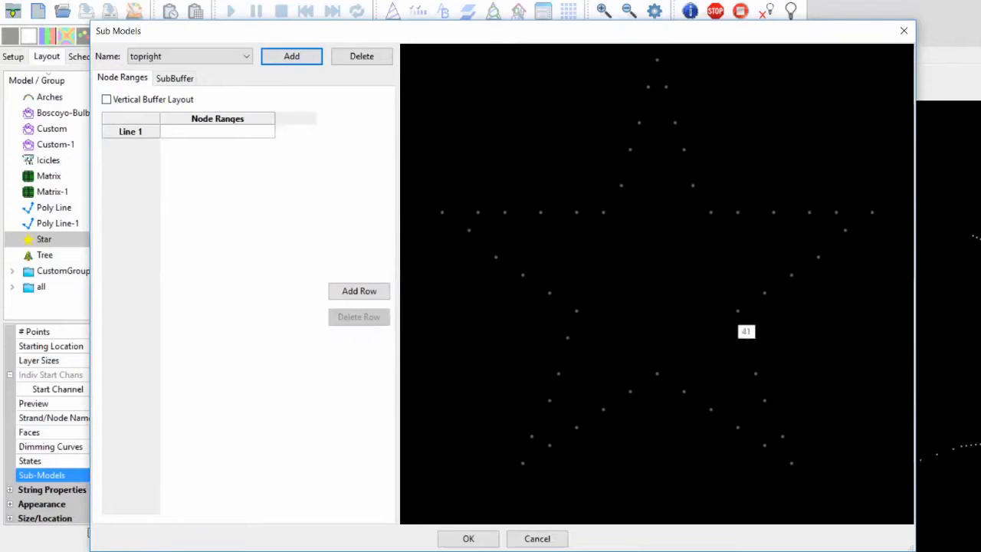
pyautogui.click(182, 133)
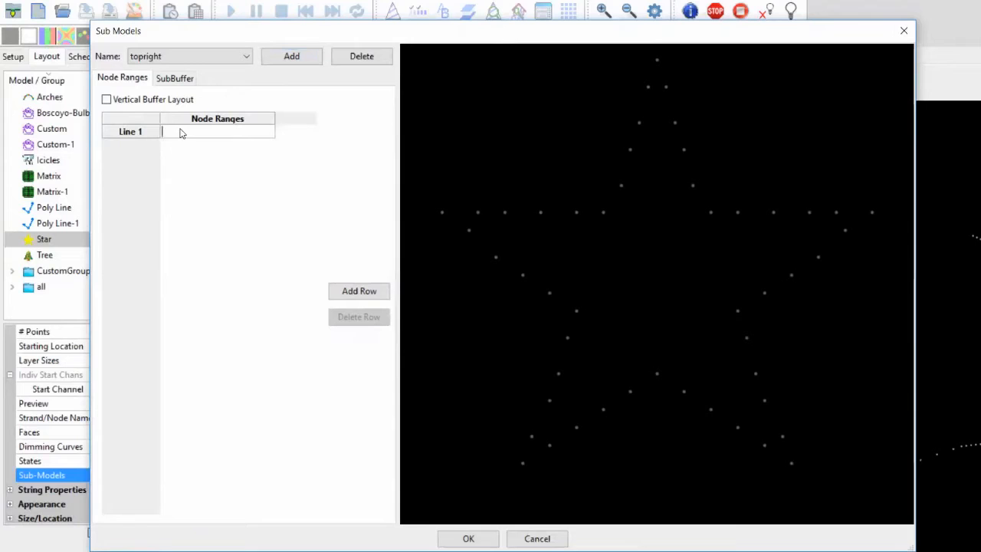
pyautogui.write('31-')
pyautogui.write('40')
pyautogui.press('Return')
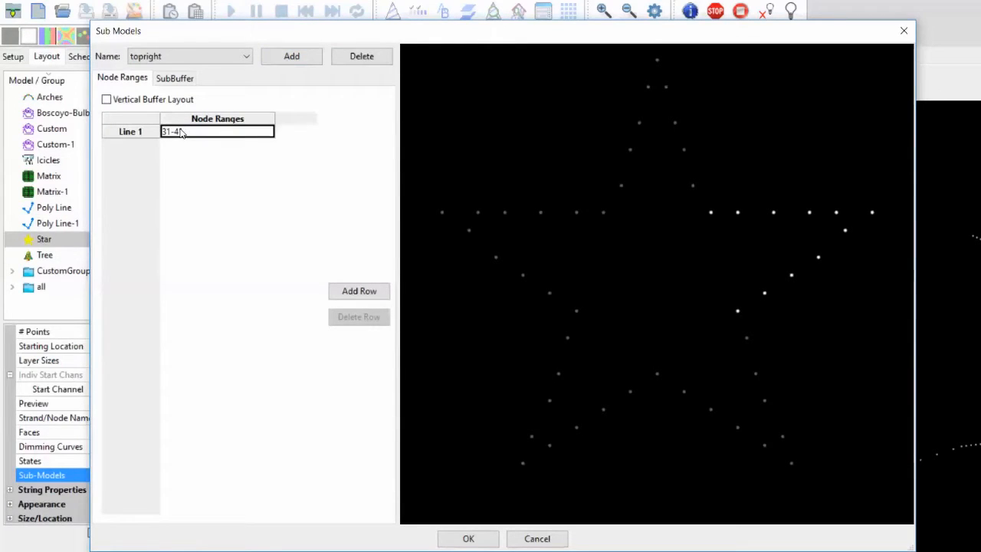
# Add a sub-model named bottomright to the Star with the node range 42-50
pyautogui.click(290, 58)
pyautogui.write('b')
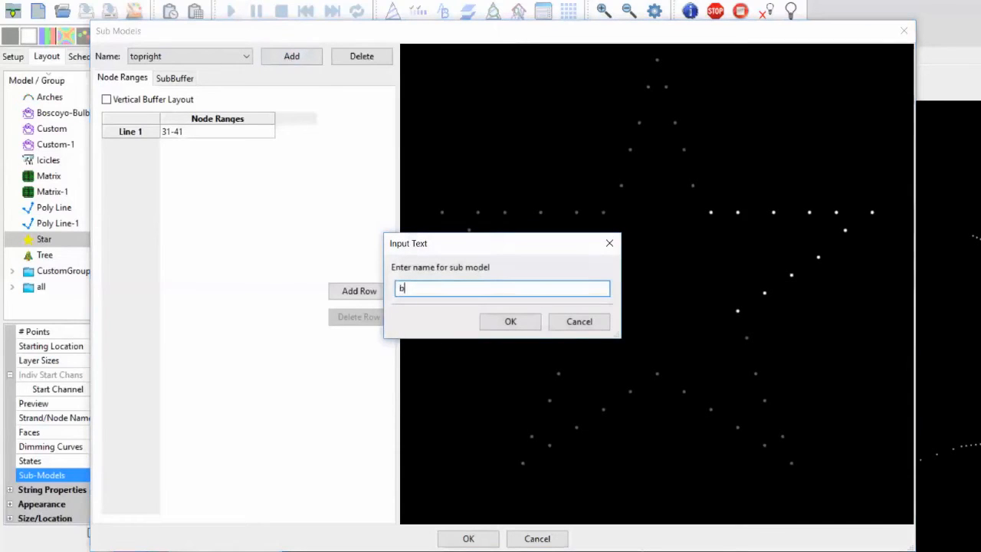
pyautogui.write('ottomright')
pyautogui.press('Return')
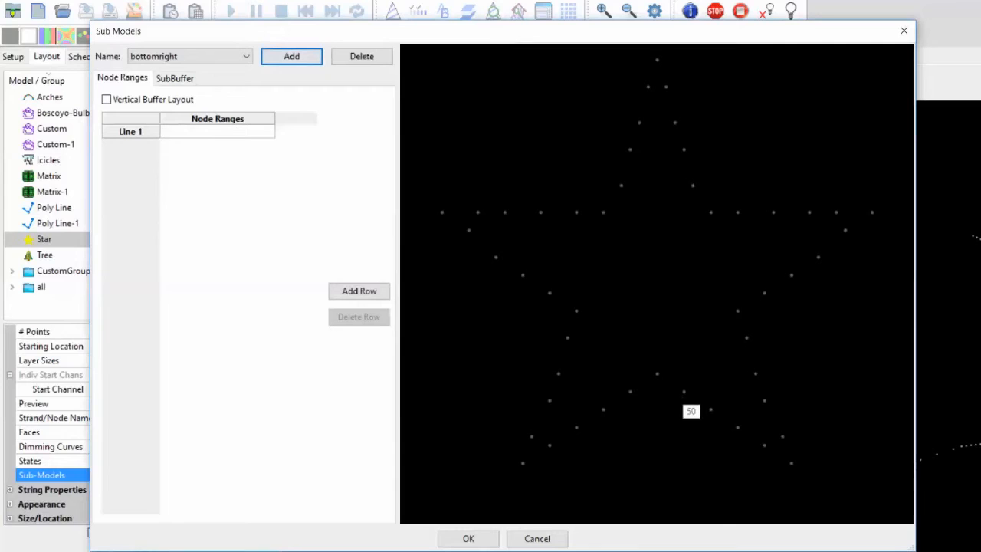
pyautogui.click(229, 133)
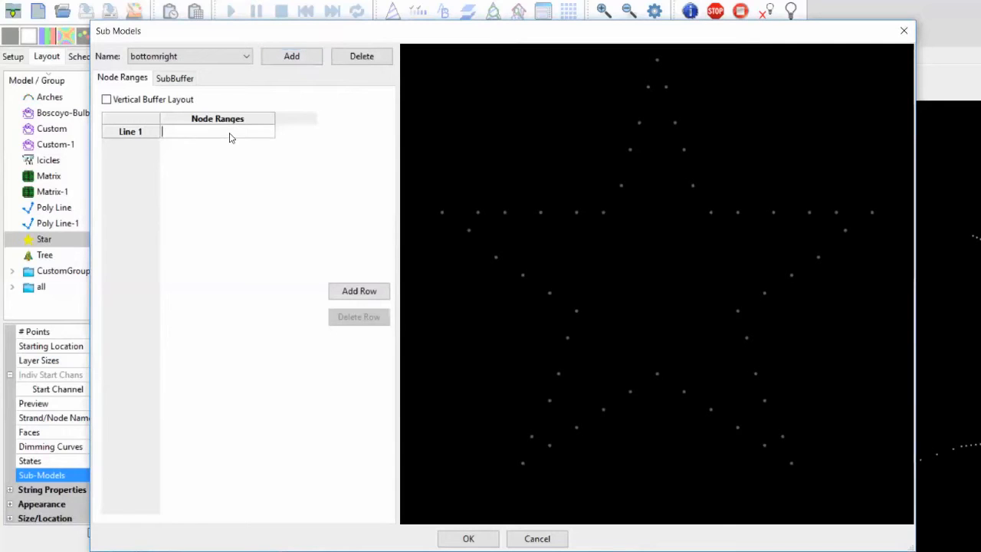
pyautogui.write('42-50')
pyautogui.press('Return')
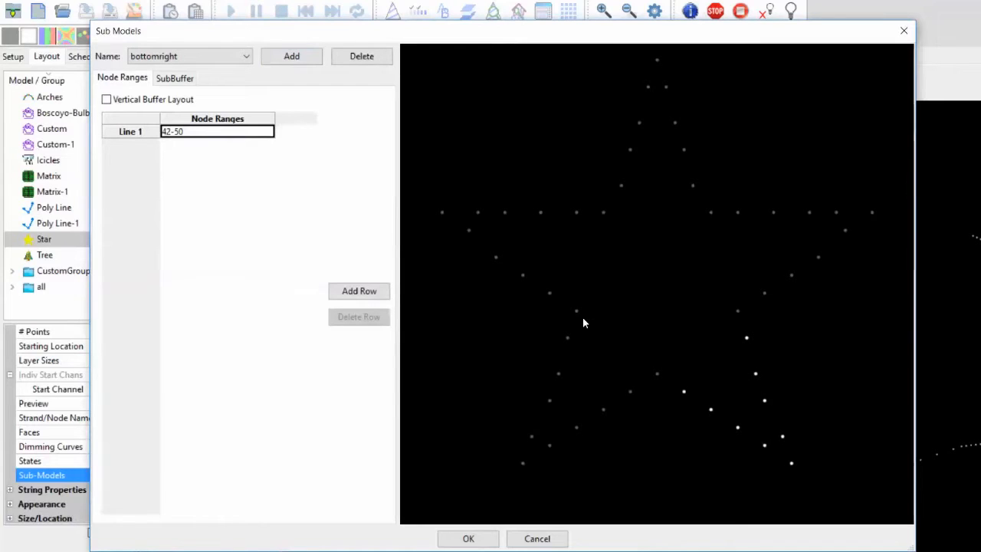
# Add a sub-model named bottomleft to the Star with the node range 1-11
pyautogui.click(269, 55)
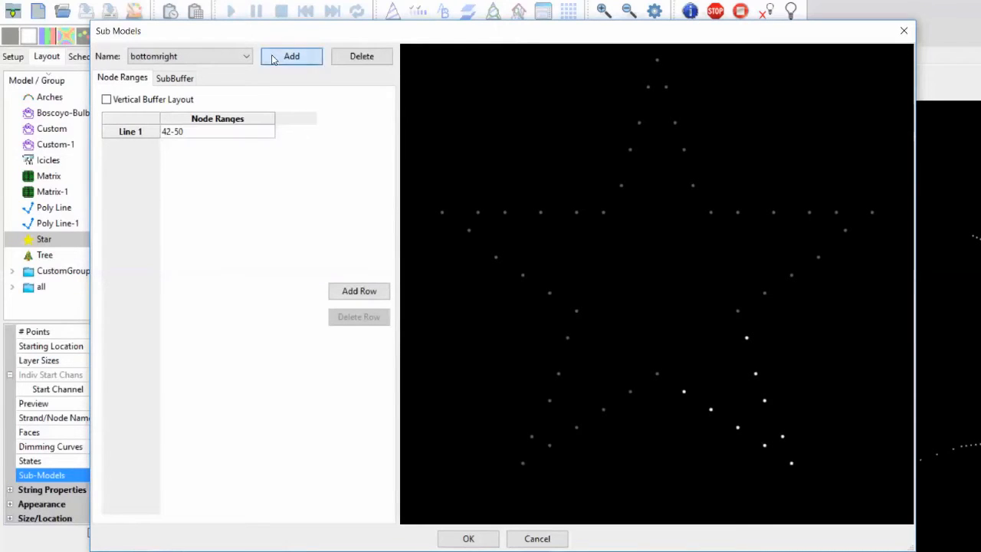
pyautogui.write('bo')
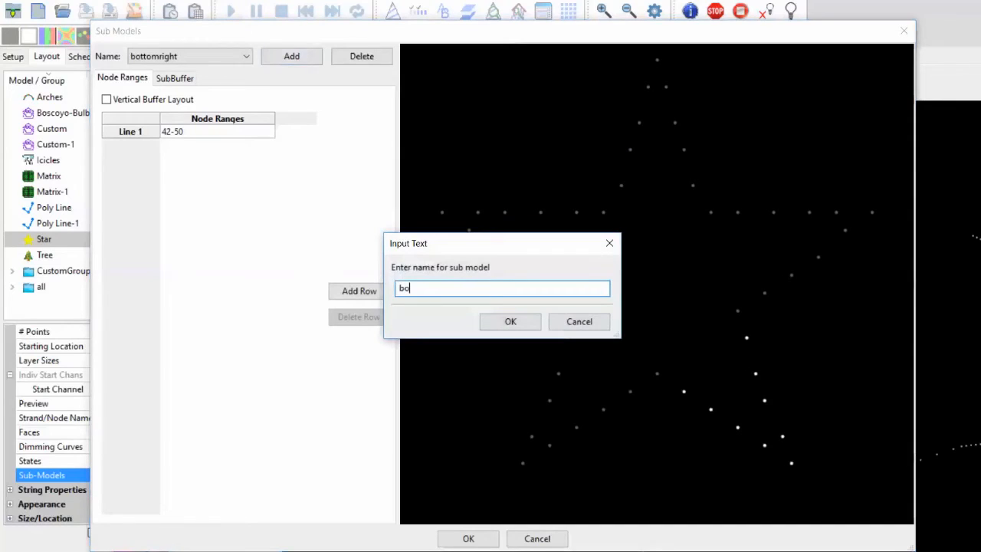
pyautogui.write('ttomleft')
pyautogui.press('Return')
pyautogui.click(201, 133)
pyautogui.write('1-11')
pyautogui.press('Return')
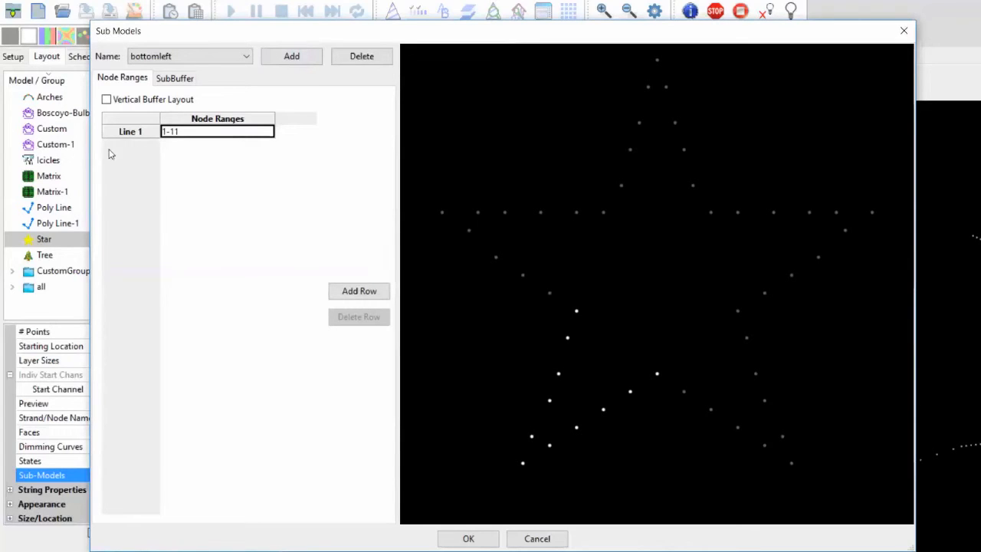
# Add a sub-model named left to the Star with the node ranges 12-16,17-20
pyautogui.click(280, 58)
pyautogui.write('left')
pyautogui.press('Return')
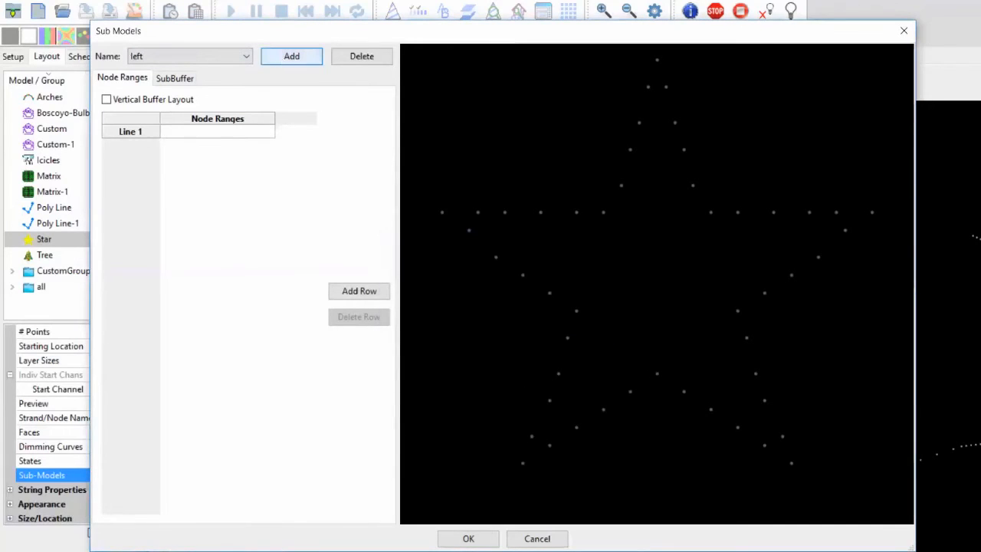
pyautogui.click(200, 134)
pyautogui.write('12-16,17-20')
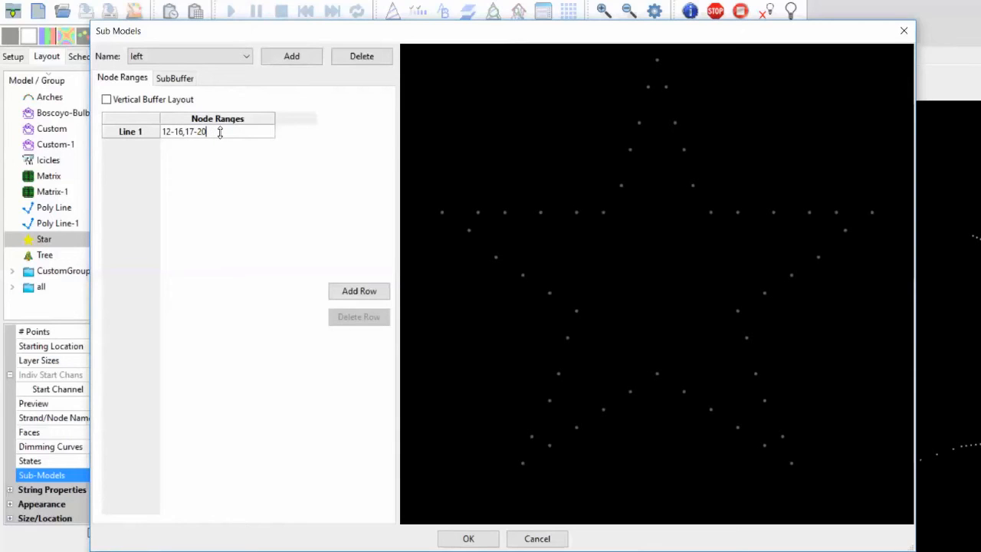
# Add an empty second node-range line to the left sub-model and delete it again
pyautogui.click(358, 293)
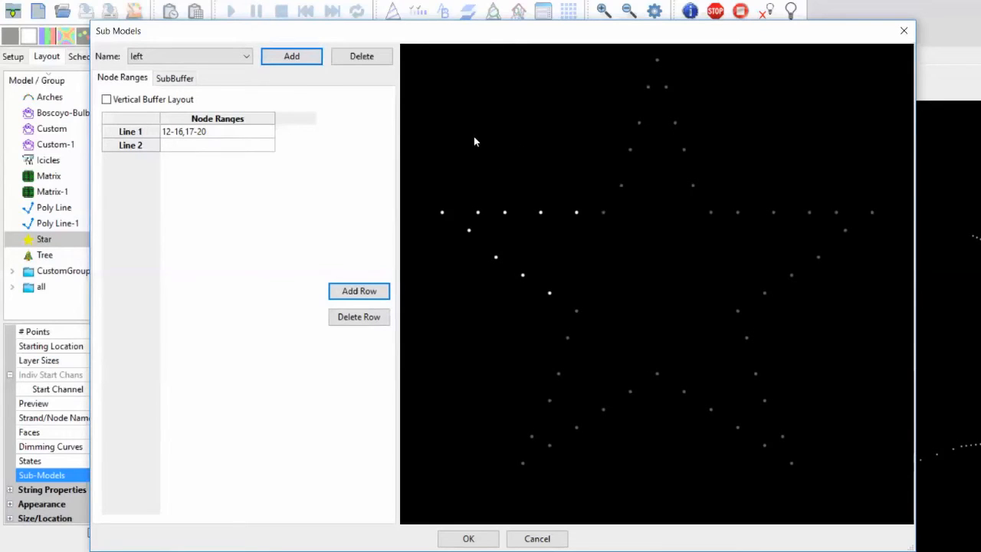
pyautogui.click(228, 145)
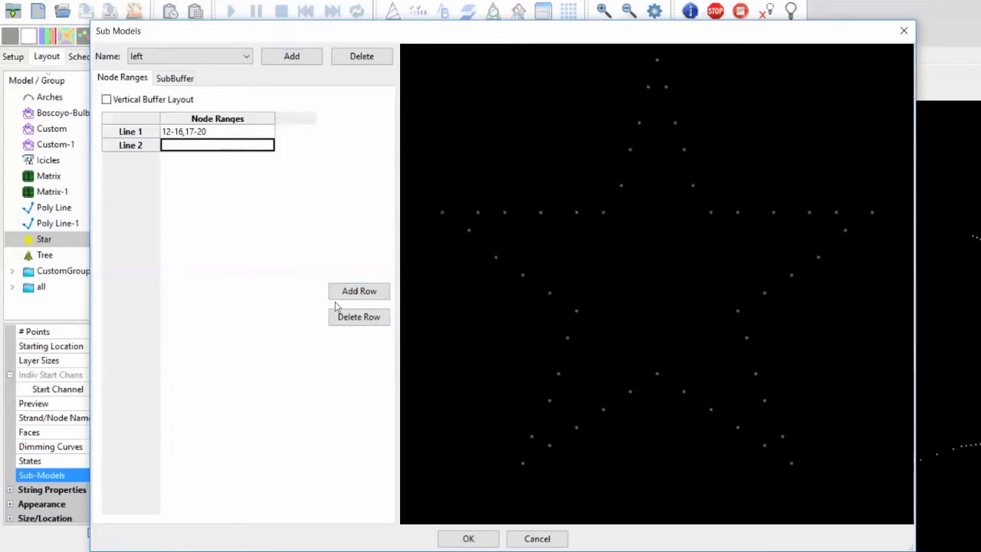
pyautogui.click(358, 316)
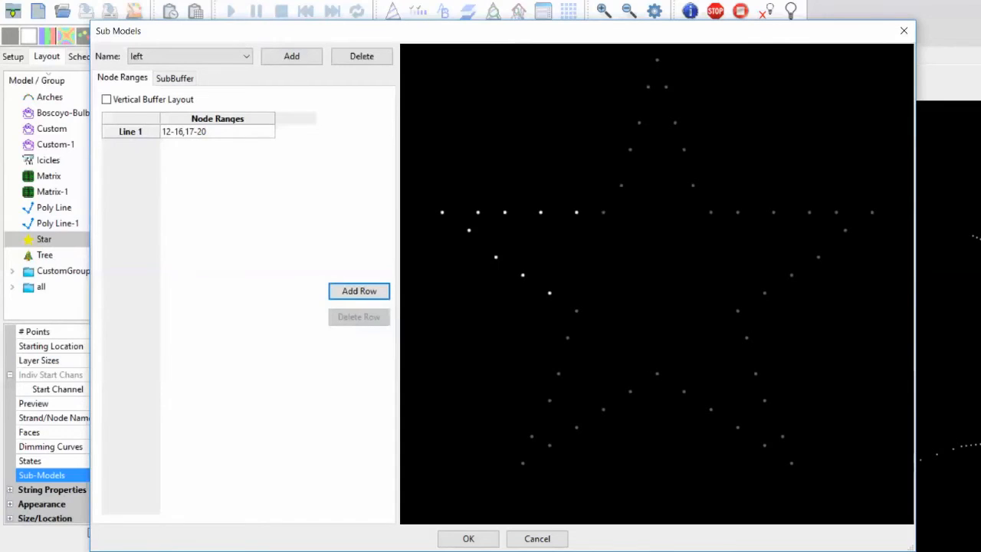
# Accept the Star's sub-models and create a new sequence
pyautogui.click(468, 538)
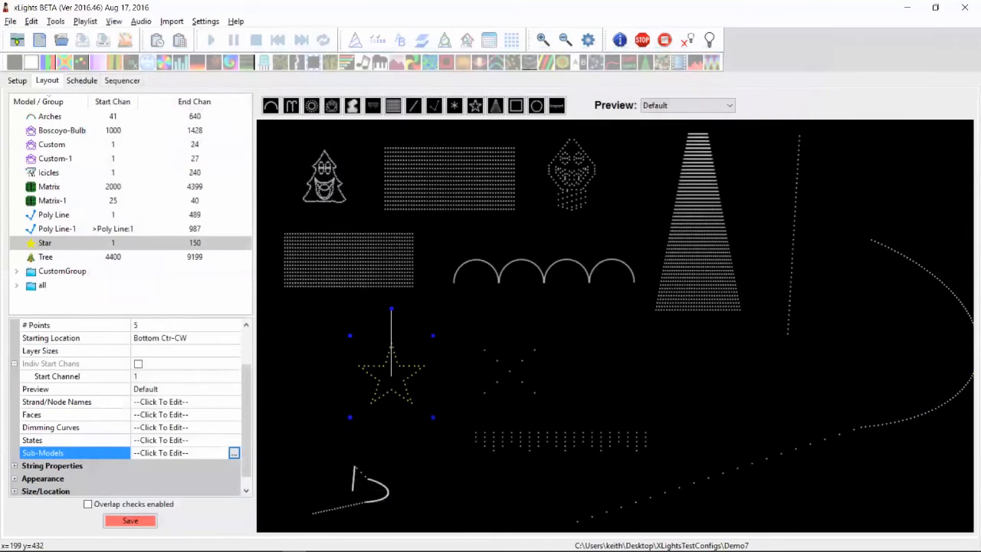
pyautogui.click(40, 40)
pyautogui.click(188, 201)
pyautogui.click(215, 174)
pyautogui.click(211, 197)
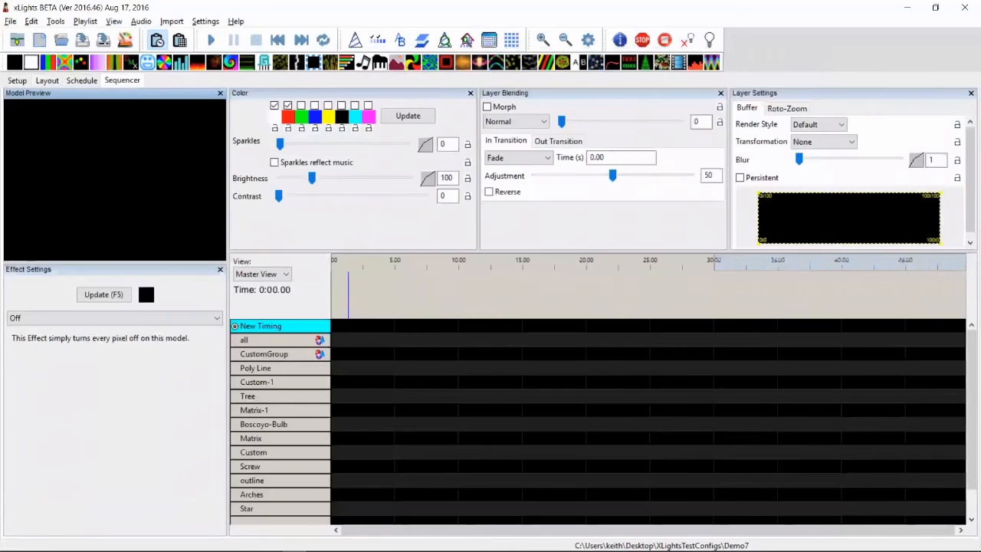
# Expand the Star row in the sequencer and reveal all its sub-model rows
pyautogui.click(279, 508)
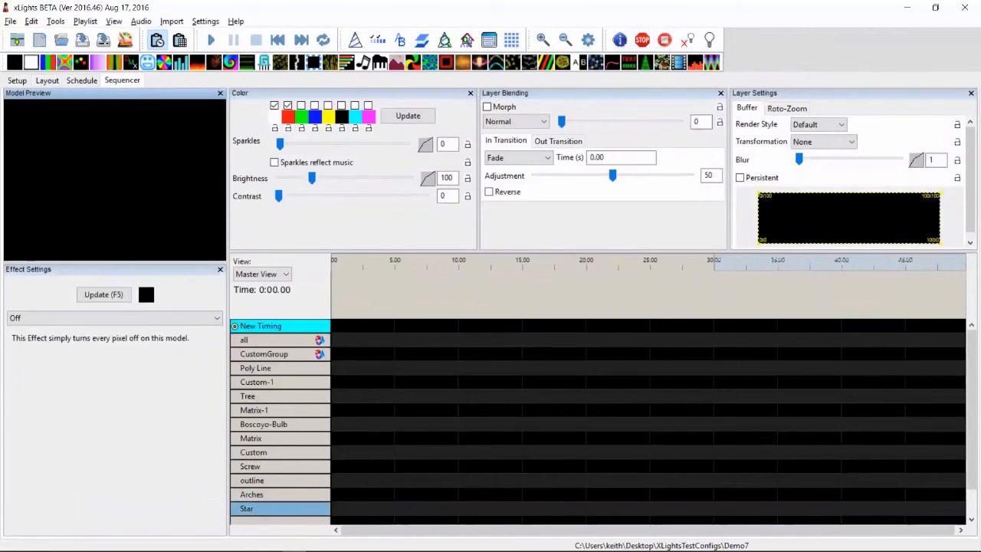
pyautogui.press('Down')
pyautogui.press('Down')
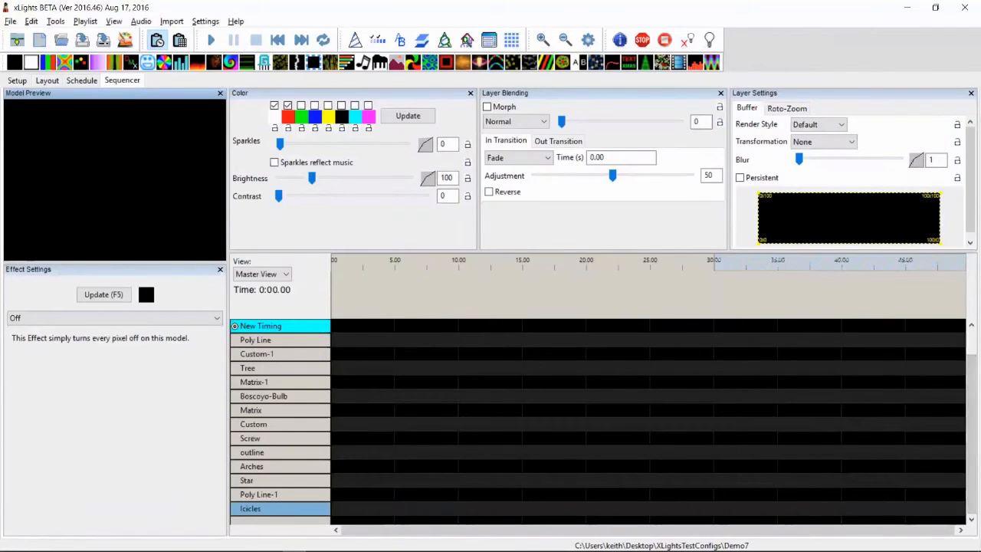
pyautogui.doubleClick(280, 480)
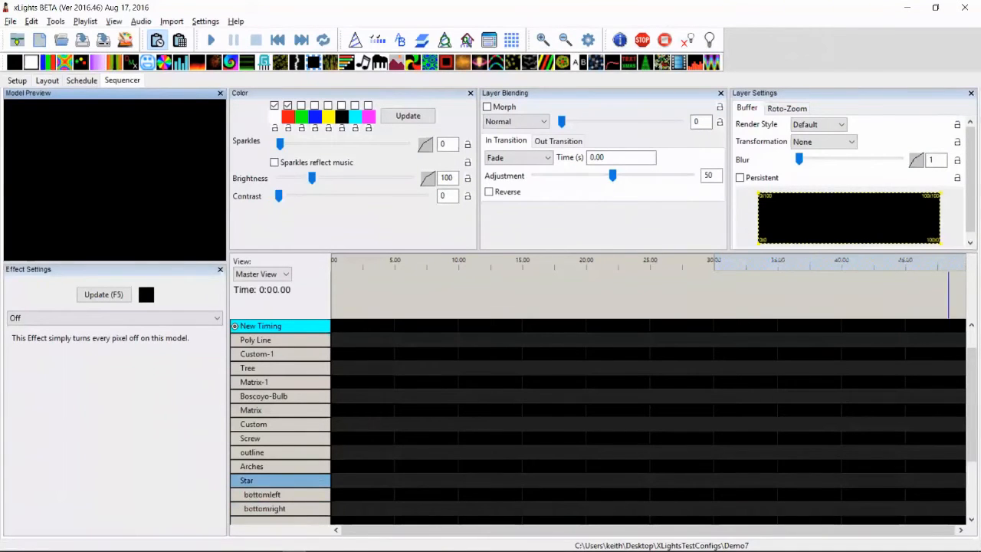
pyautogui.press('Down')
pyautogui.press('Down')
pyautogui.press('Down')
pyautogui.press('Down')
pyautogui.press('Down')
pyautogui.press('Down')
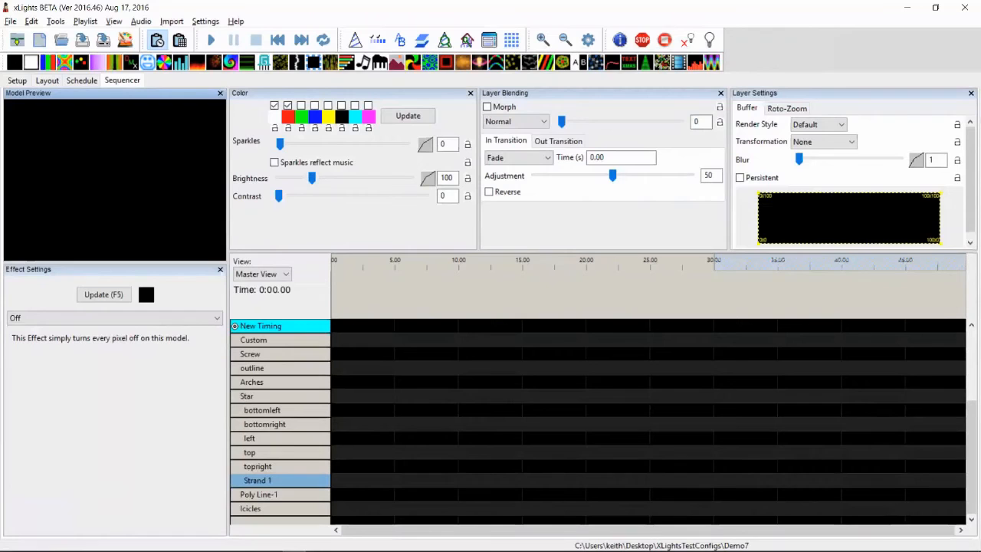
# Place a Color Wash effect on top, Butterfly on topright and Fire on bottomright at the start of the sequence
pyautogui.moveTo(93, 65); pyautogui.dragTo(338, 453)
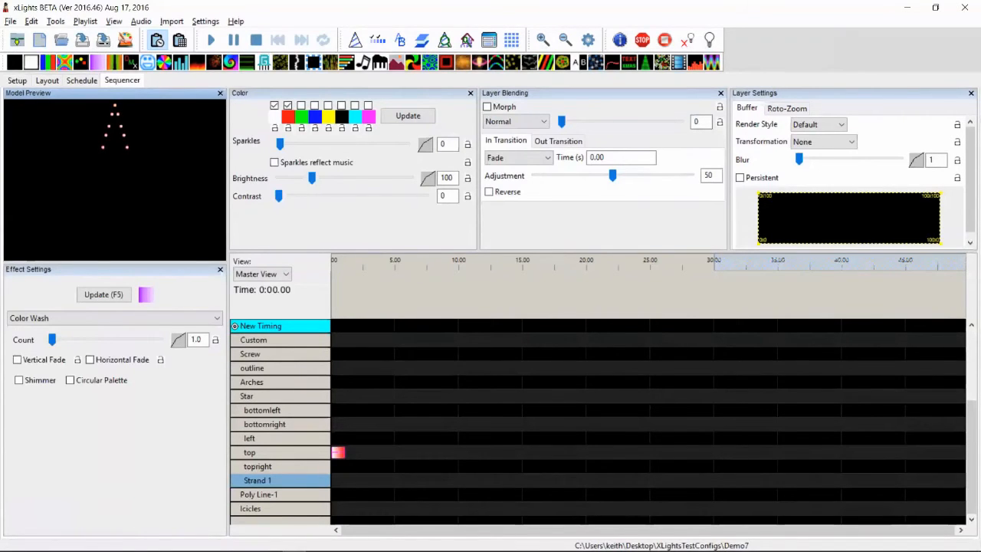
pyautogui.moveTo(61, 64); pyautogui.dragTo(338, 466)
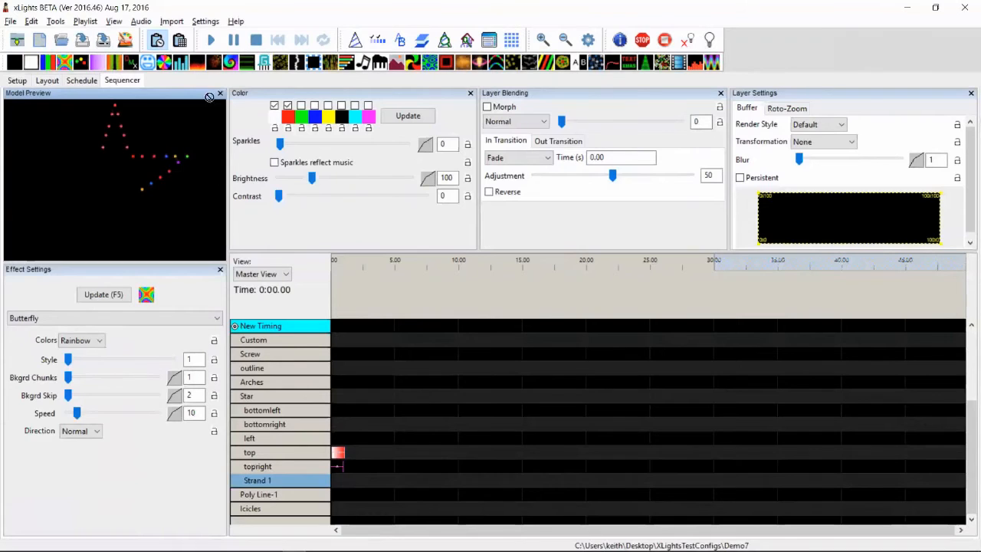
pyautogui.moveTo(338, 510); pyautogui.dragTo(335, 424)
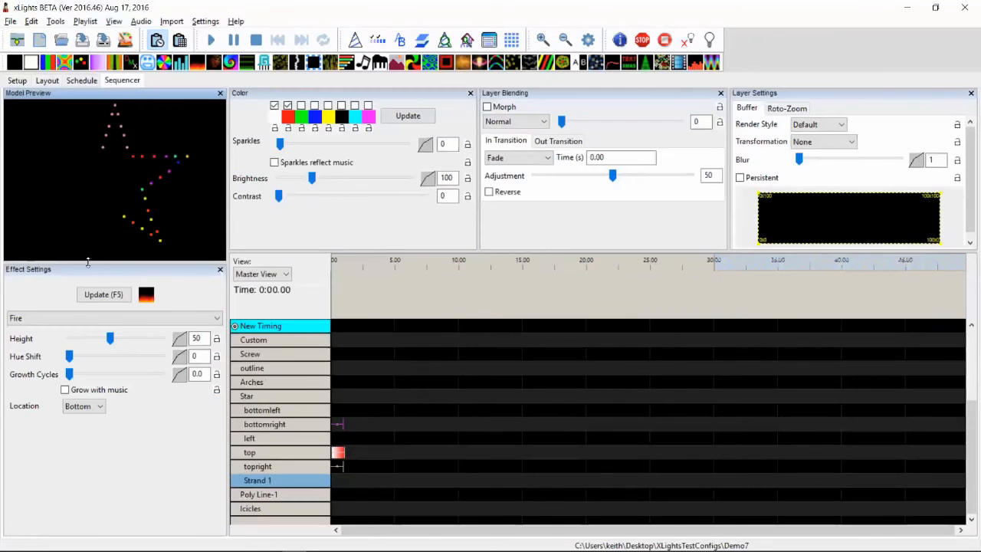
# Return to the layout, open the Boscoyo-Bulb model's Sub-Models editor, and enlarge its window to fill most of the screen
pyautogui.click(47, 81)
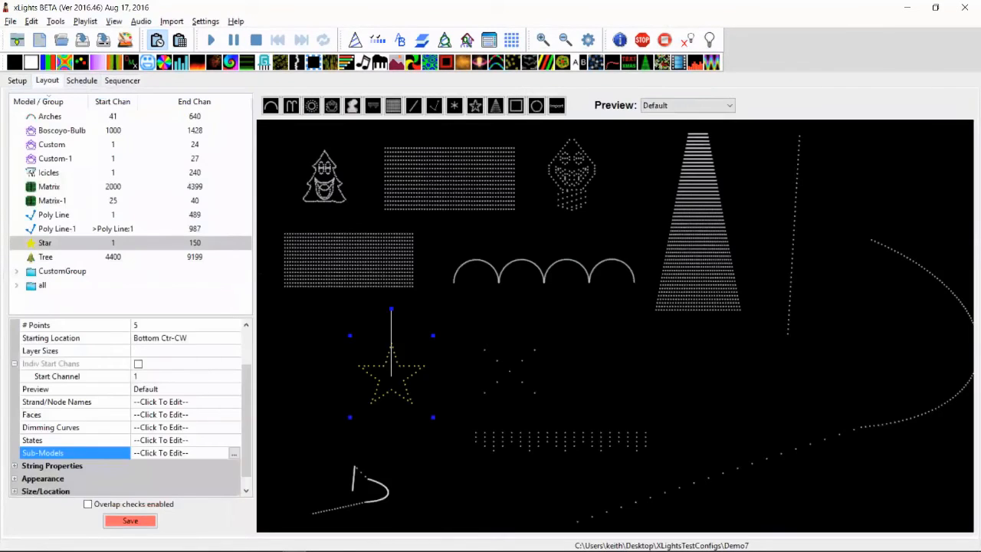
pyautogui.click(566, 195)
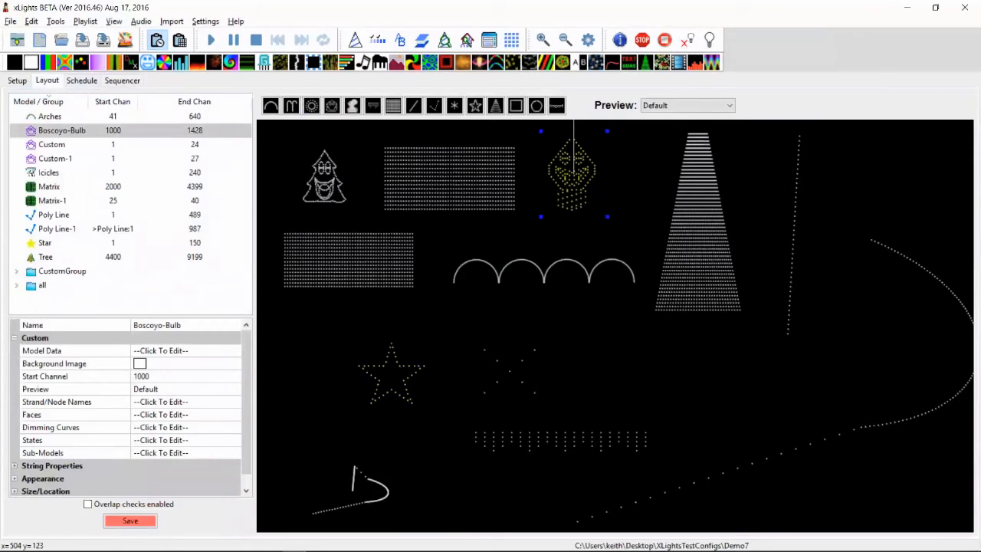
pyautogui.click(184, 453)
pyautogui.click(235, 453)
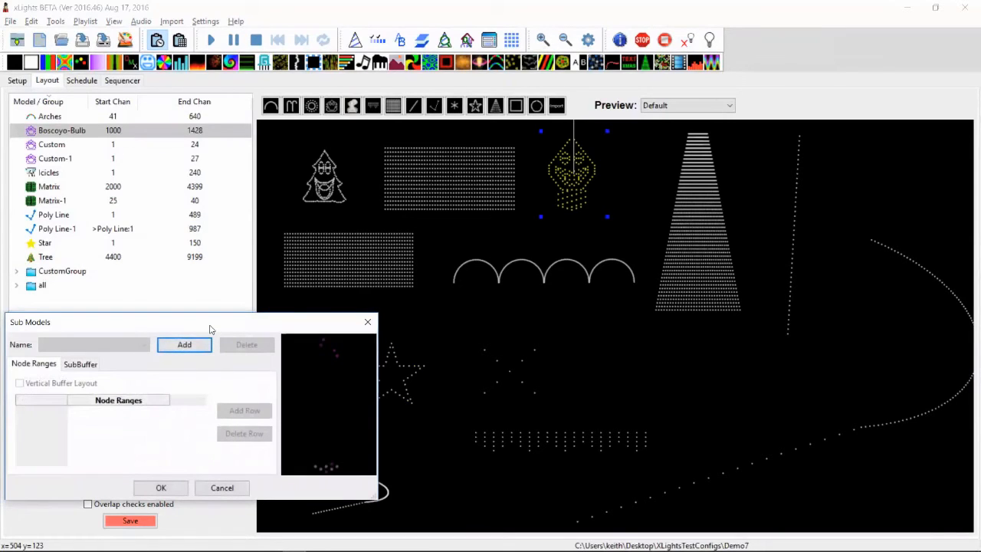
pyautogui.moveTo(211, 328); pyautogui.dragTo(233, 28)
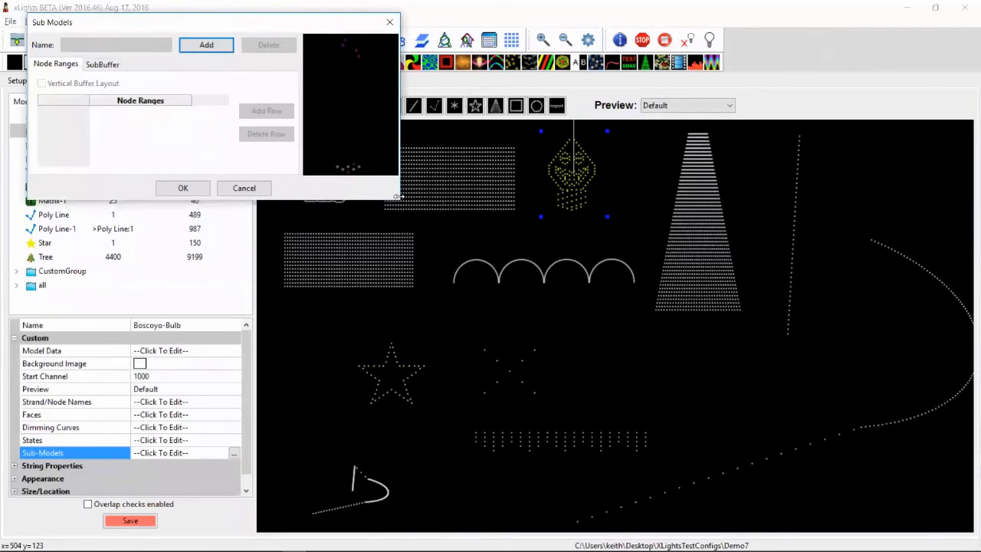
pyautogui.moveTo(398, 197); pyautogui.dragTo(962, 500)
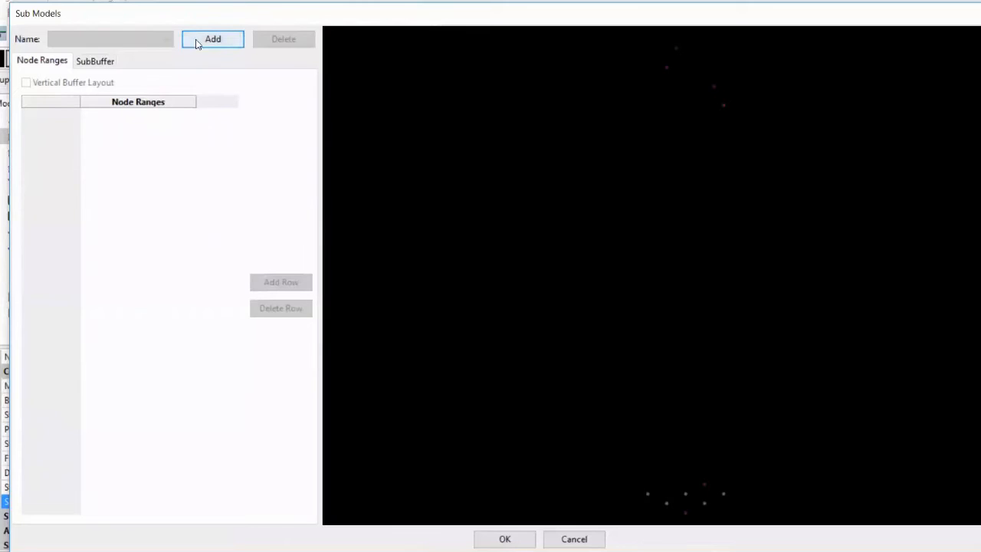
# Add a sub-model named screw to the Boscoyo-Bulb and set its Line 1 node range to 1-26
pyautogui.click(197, 42)
pyautogui.write('sc')
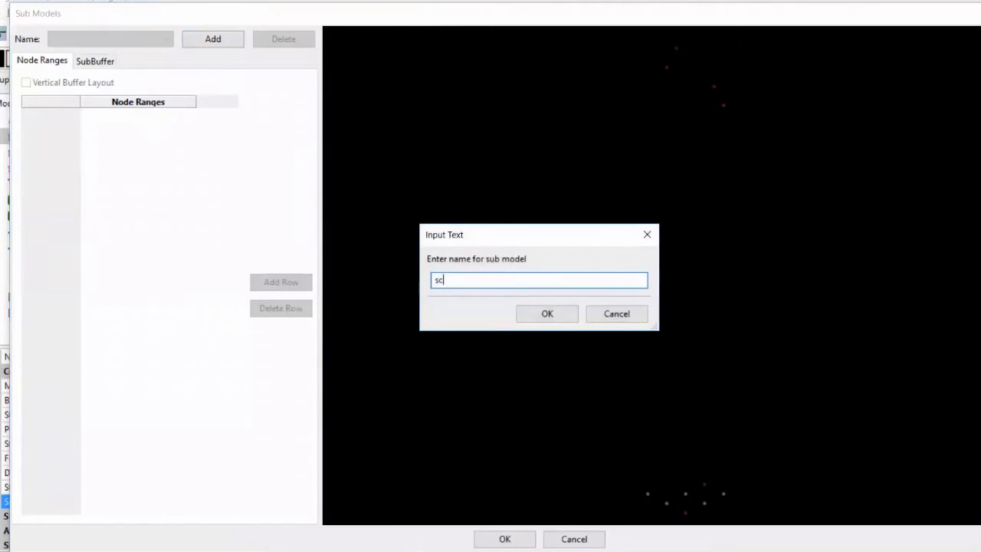
pyautogui.write('rew')
pyautogui.press('Return')
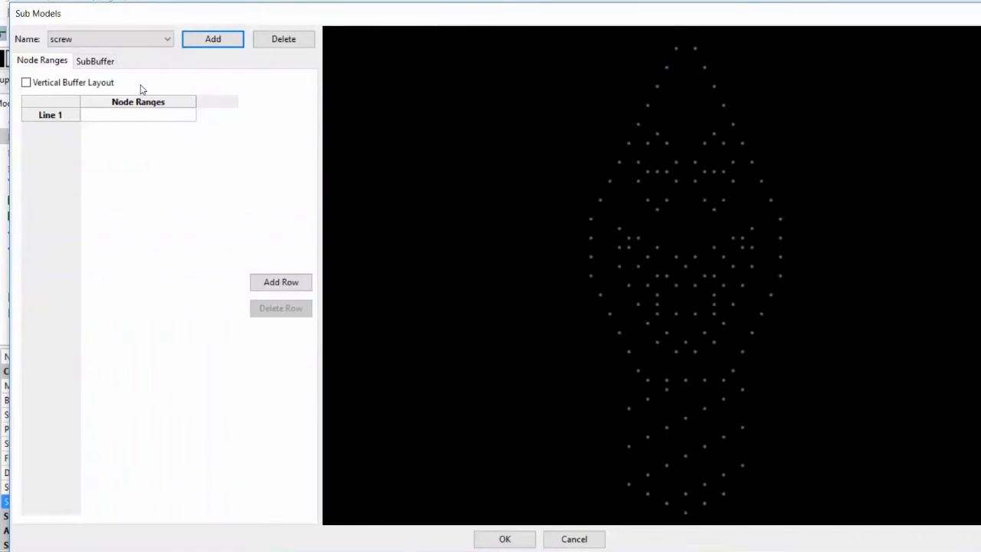
pyautogui.click(135, 114)
pyautogui.write('1-26')
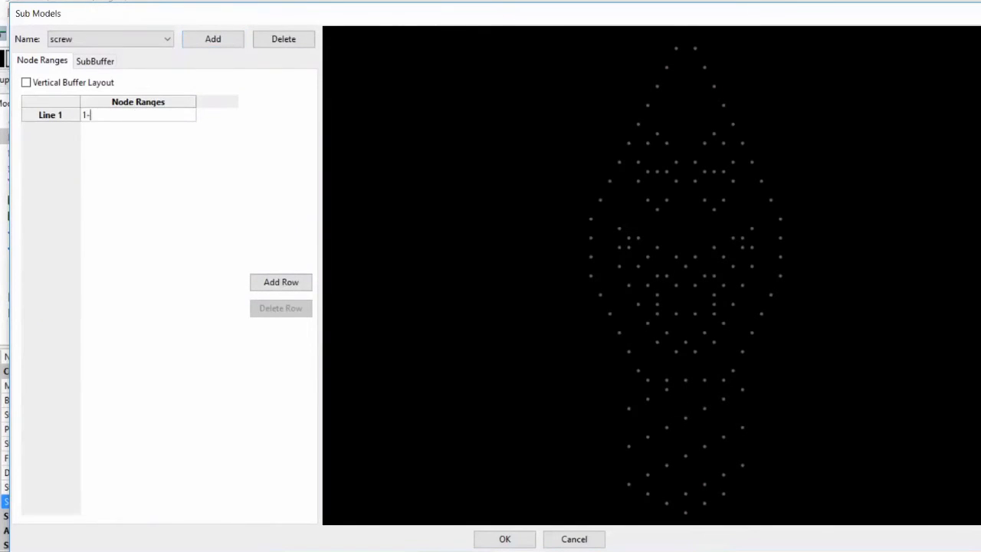
pyautogui.press('Return')
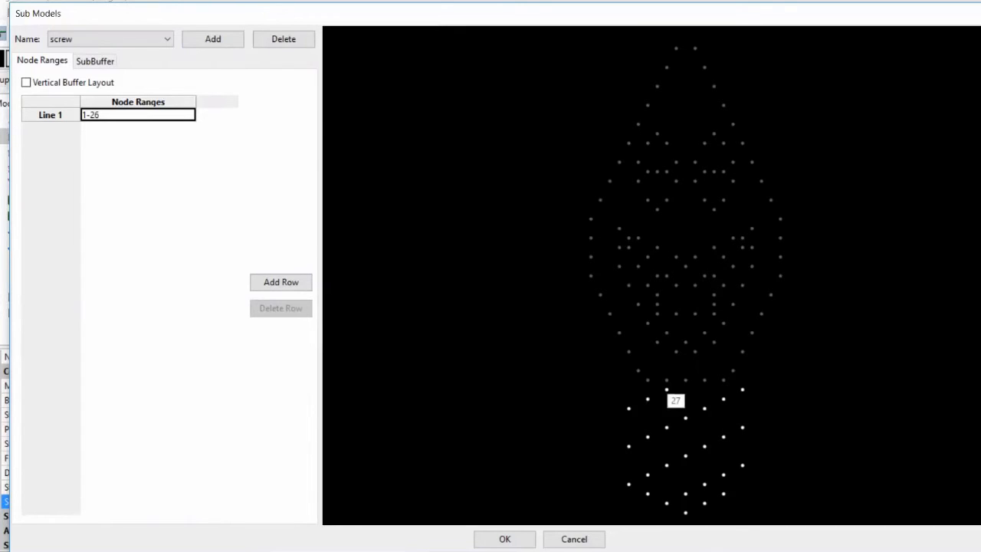
# Extend the screw sub-model's Line 1 node range to 1-28,65-67 so it covers the bulb's whole base
pyautogui.click(154, 117)
pyautogui.click(150, 118)
pyautogui.press('BackSpace')
pyautogui.write('8')
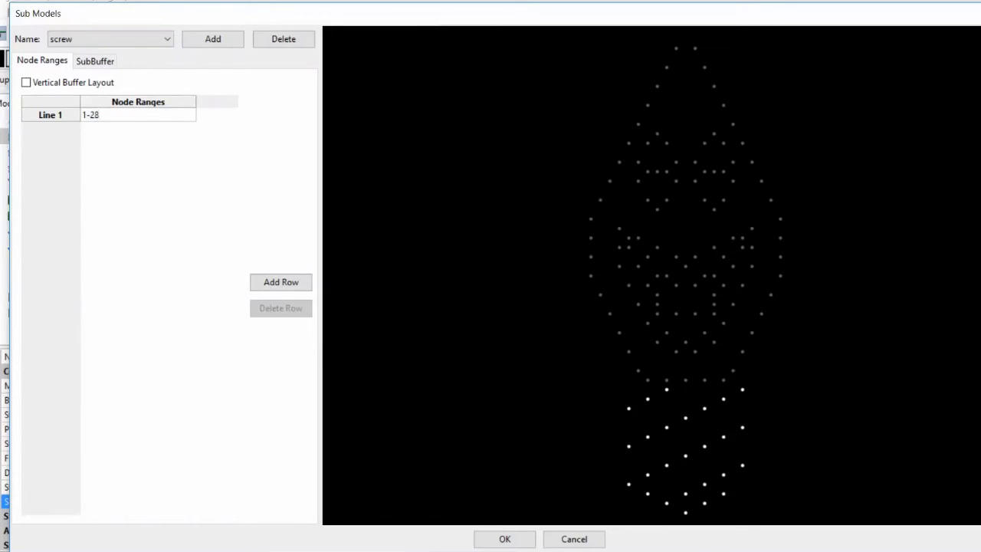
pyautogui.click(149, 115)
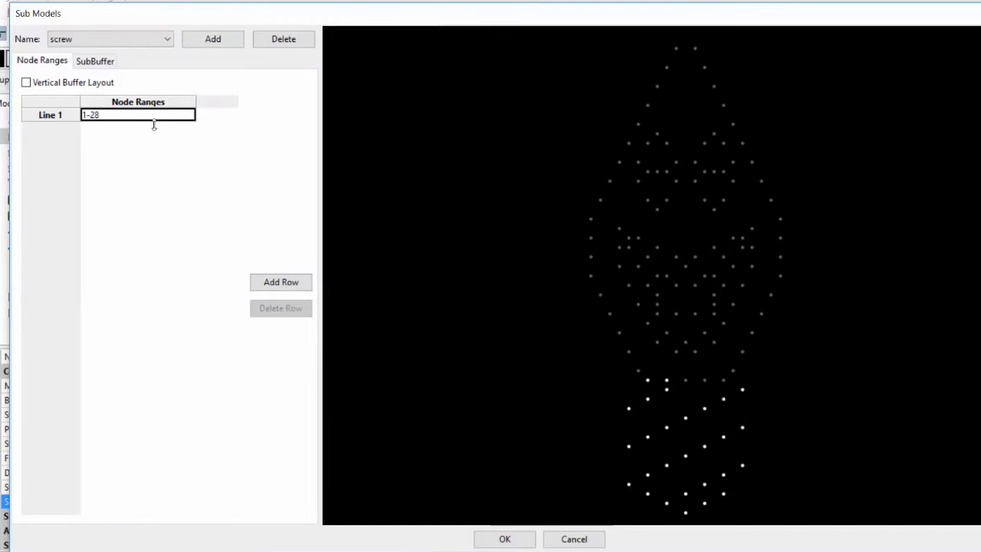
pyautogui.click(131, 120)
pyautogui.click(131, 120)
pyautogui.write(',65-67')
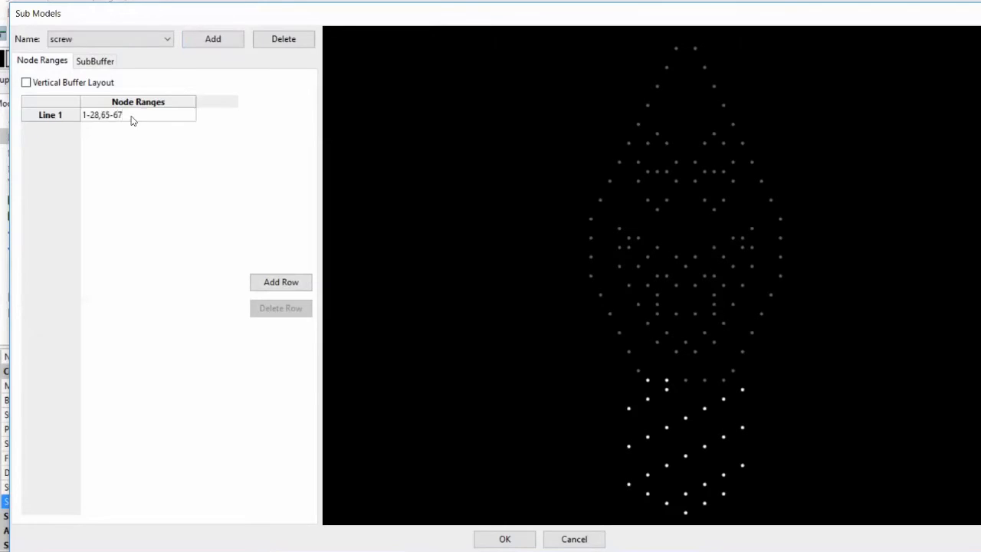
pyautogui.press('Return')
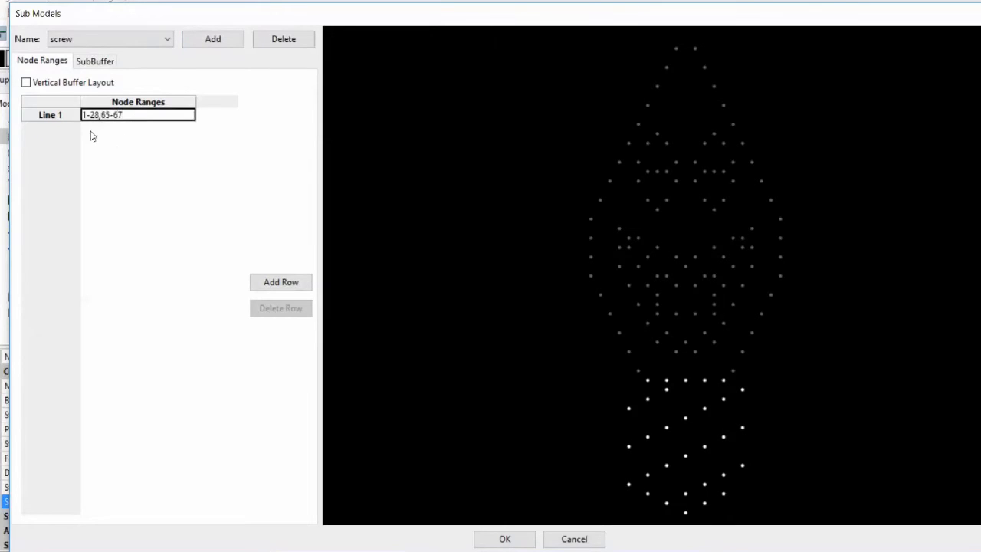
# Add a second sub-model named bulb with Line 1 node range 29-64, and accept the Boscoyo-Bulb's sub-models
pyautogui.click(213, 39)
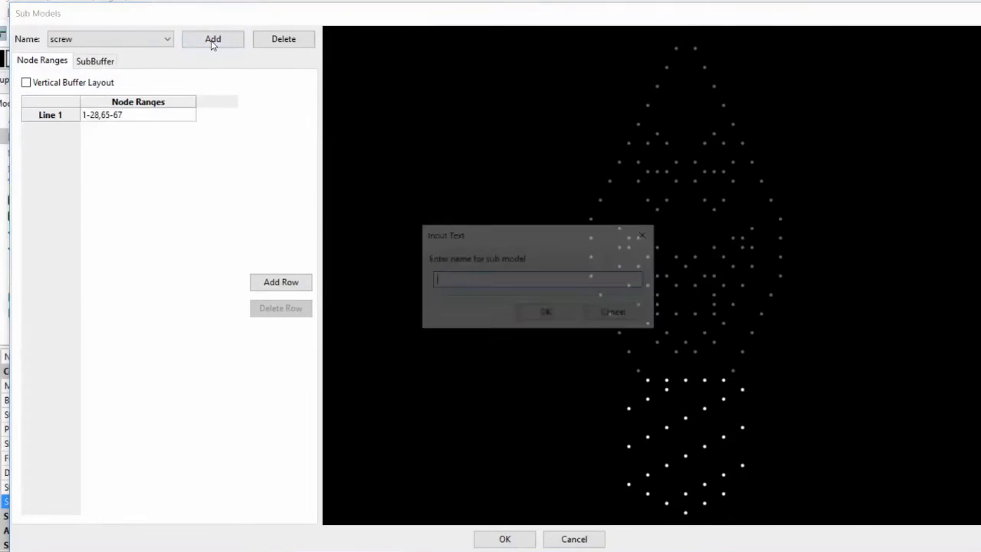
pyautogui.write('bulb')
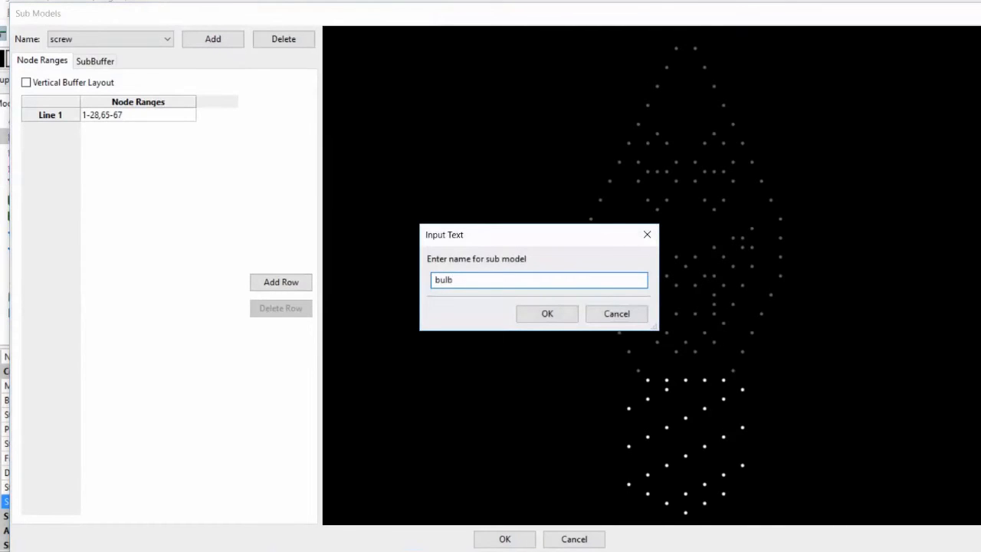
pyautogui.press('Return')
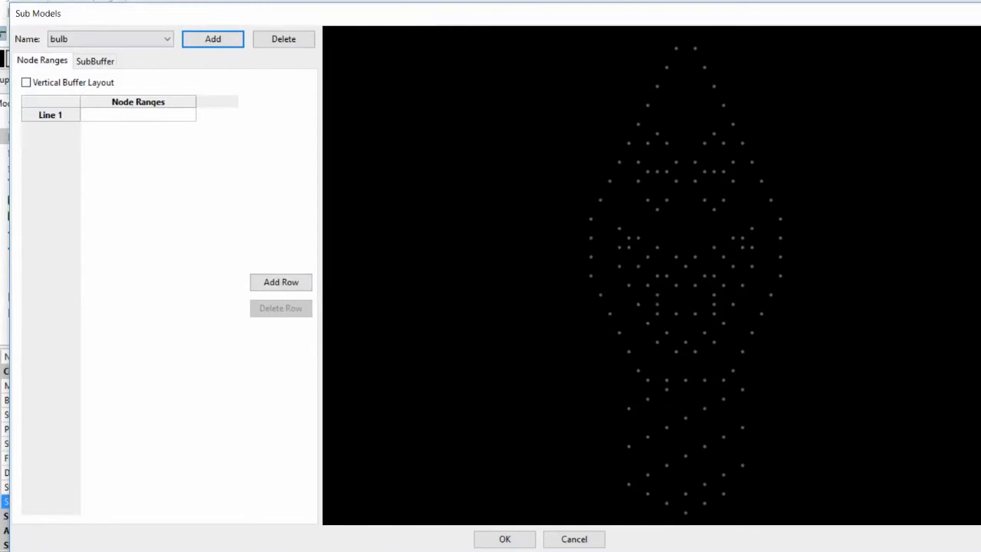
pyautogui.moveTo(639, 370)
pyautogui.moveTo(731, 381)
pyautogui.click(92, 119)
pyautogui.write('29-64')
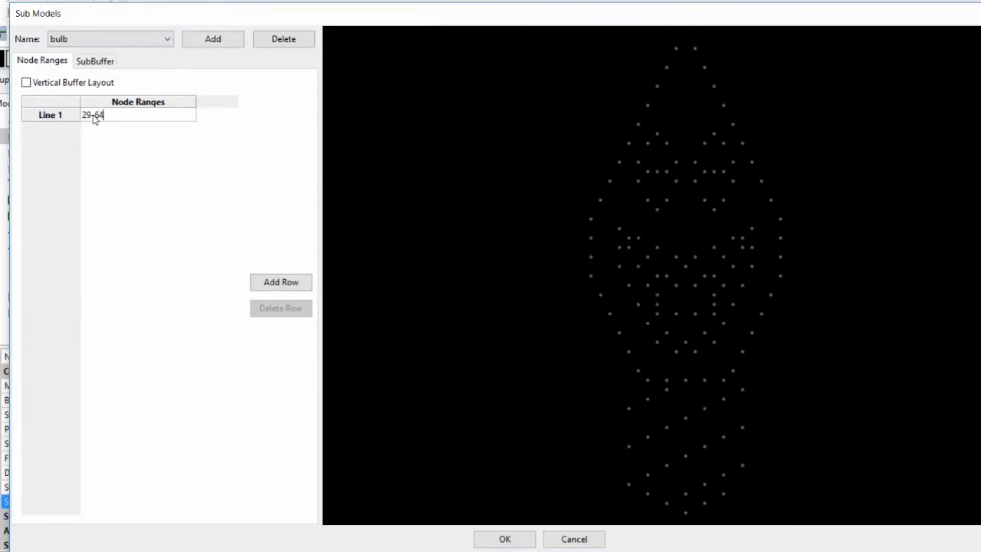
pyautogui.press('Return')
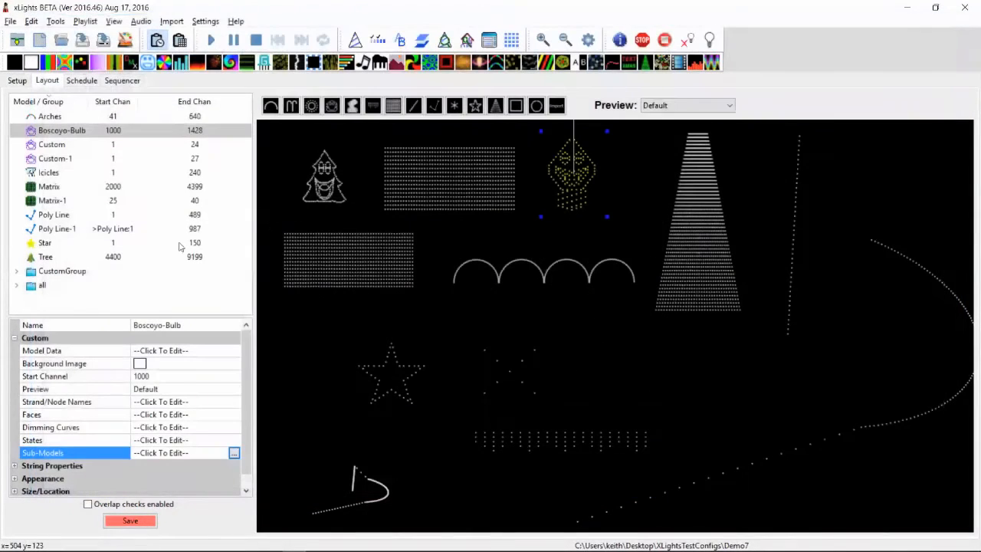
# Return to the sequencer and expand the Boscoyo-Bulb row to reveal its bulb and screw sub-model rows
pyautogui.click(122, 80)
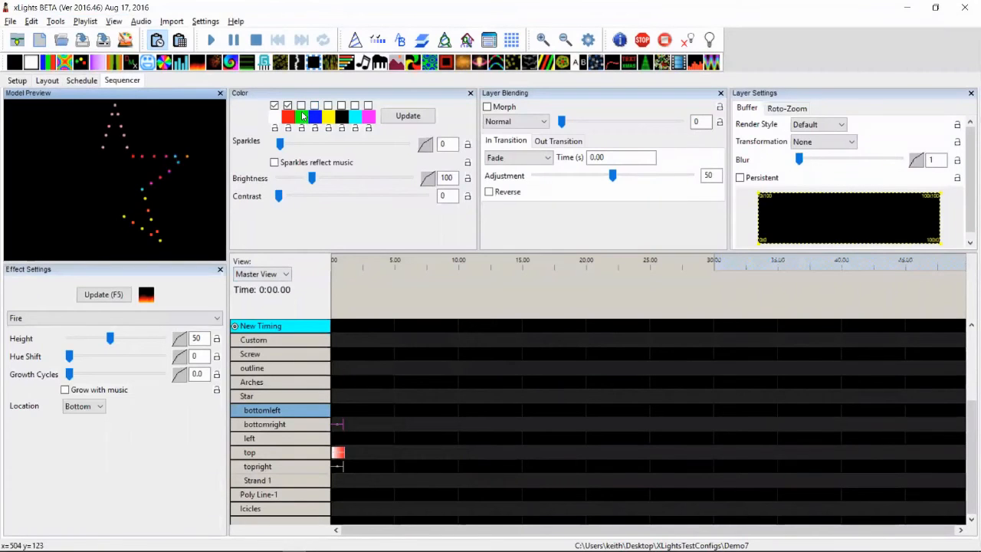
pyautogui.moveTo(37, 64); pyautogui.dragTo(375, 495)
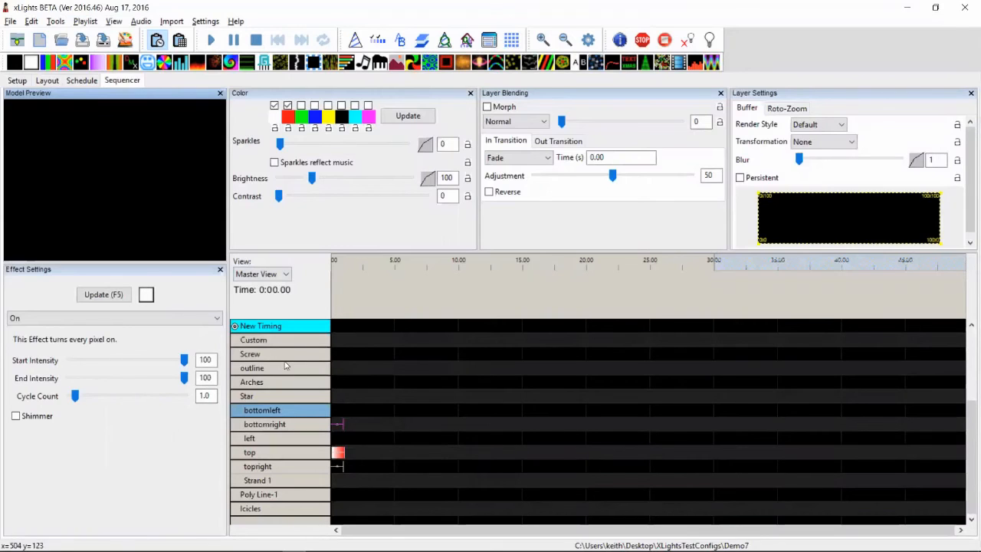
pyautogui.scroll(3, 598, 418)
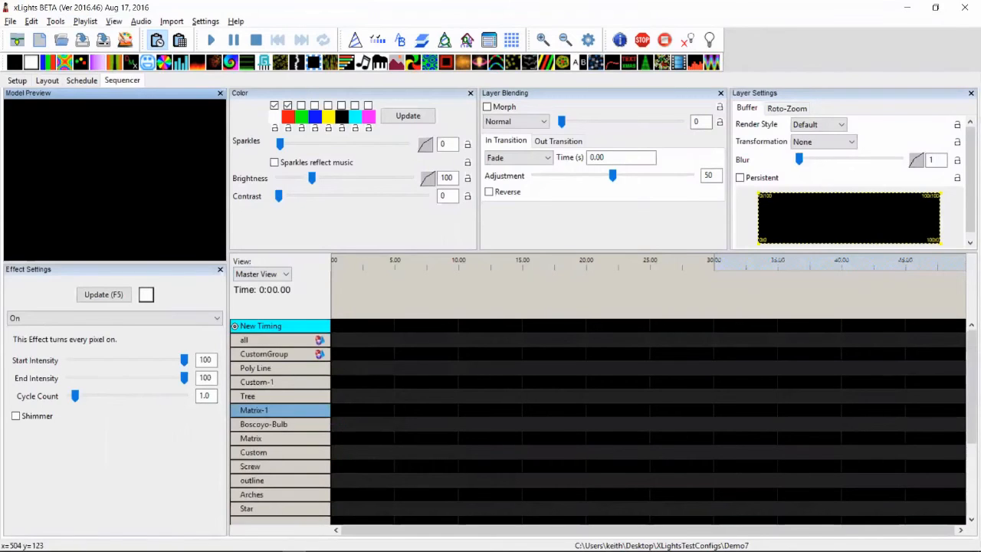
pyautogui.doubleClick(264, 424)
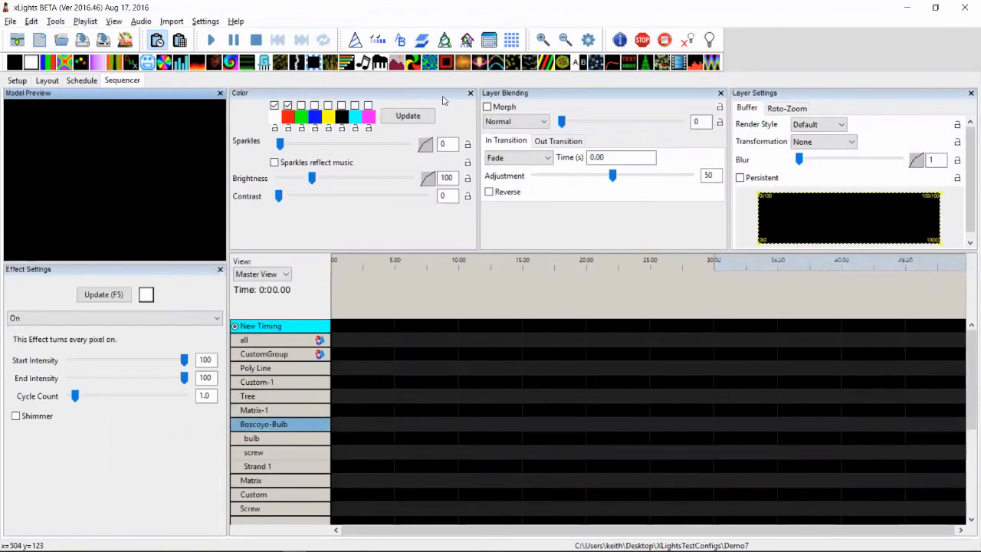
# Place On effects near the start of the Boscoyo-Bulb's sub-models, yellow on screw and green on bulb
pyautogui.moveTo(29, 68); pyautogui.dragTo(347, 453)
pyautogui.click(328, 105)
pyautogui.click(288, 105)
pyautogui.click(274, 106)
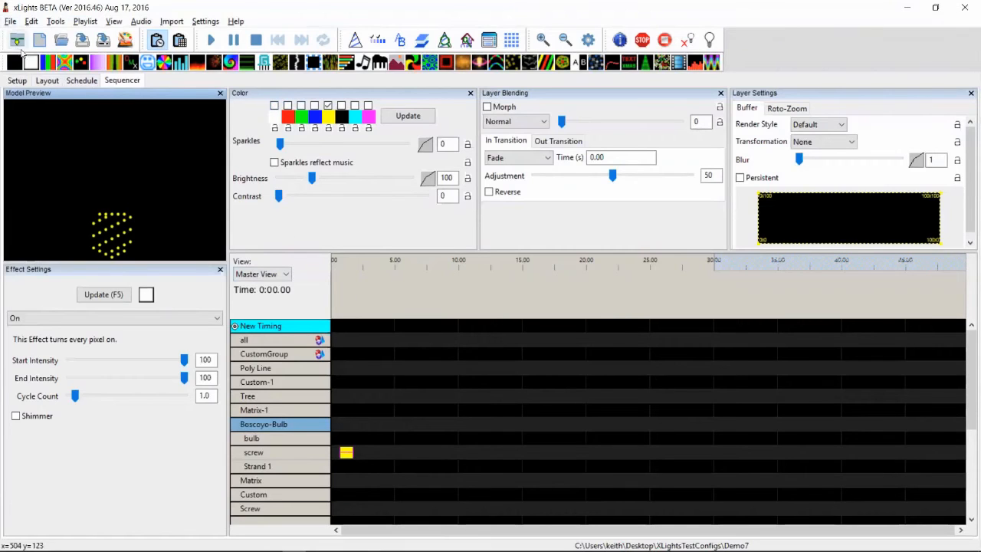
pyautogui.moveTo(30, 62); pyautogui.dragTo(339, 438)
pyautogui.click(301, 107)
# Place a Faces effect on the Boscoyo-Bulb row with the facenodes face definition, and select the screw row's On effect
pyautogui.moveTo(154, 62); pyautogui.dragTo(346, 424)
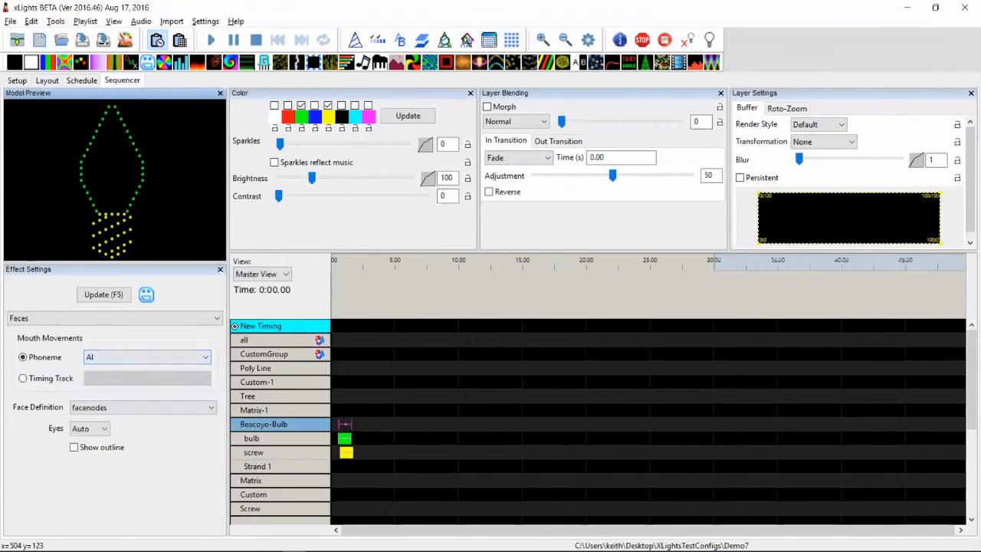
pyautogui.click(142, 408)
pyautogui.click(143, 421)
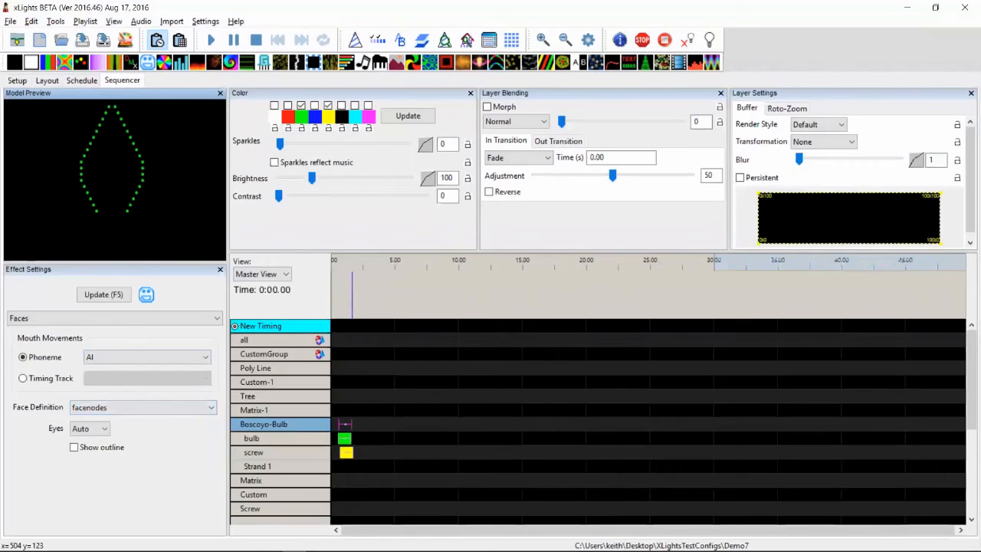
pyautogui.click(347, 453)
pyautogui.moveTo(347, 452); pyautogui.dragTo(353, 452)
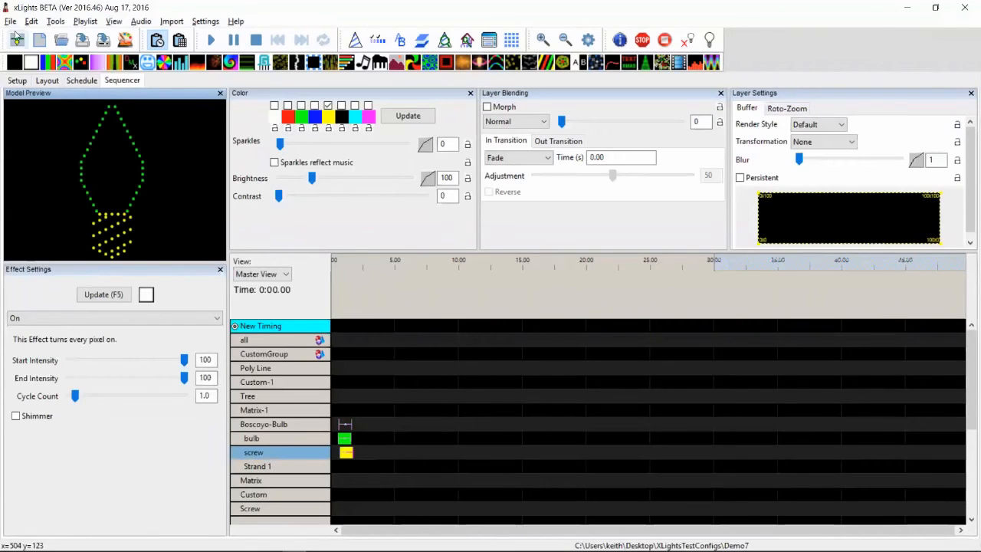
# Return to the layout and export the Boscoyo-Bulb as an xLights model file named Boscoyo-Bulb.xmodel in the Demo7 folder
pyautogui.click(47, 80)
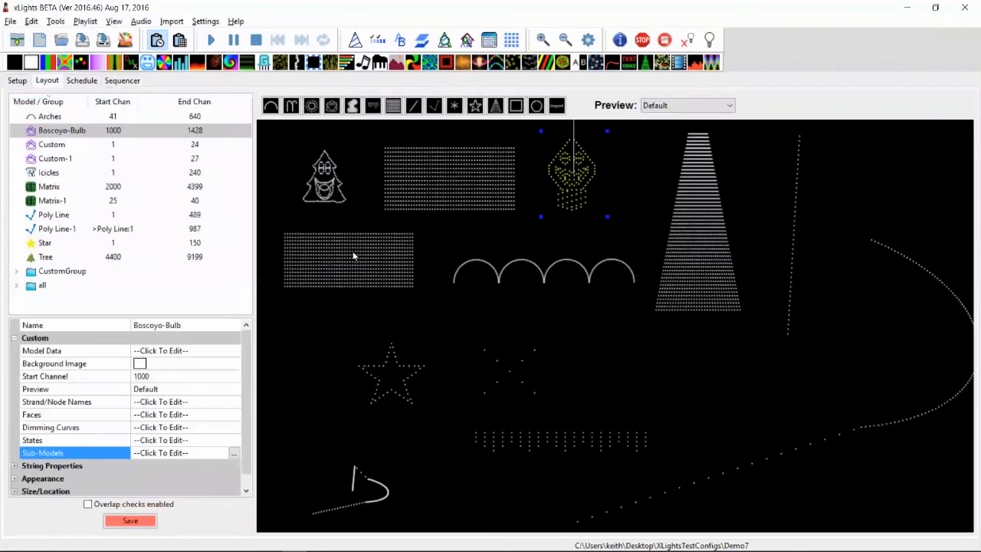
pyautogui.click(662, 271)
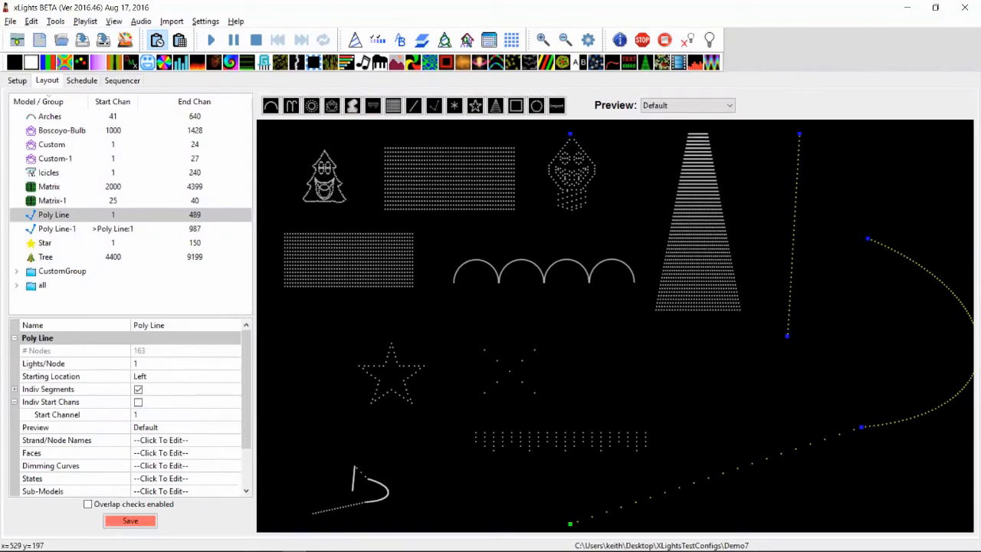
pyautogui.click(573, 174)
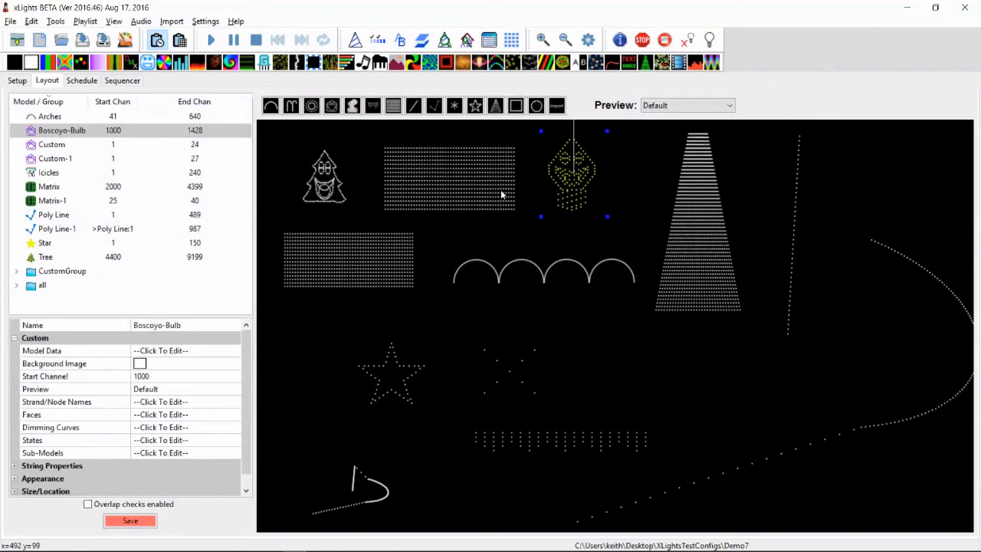
pyautogui.rightClick(565, 170)
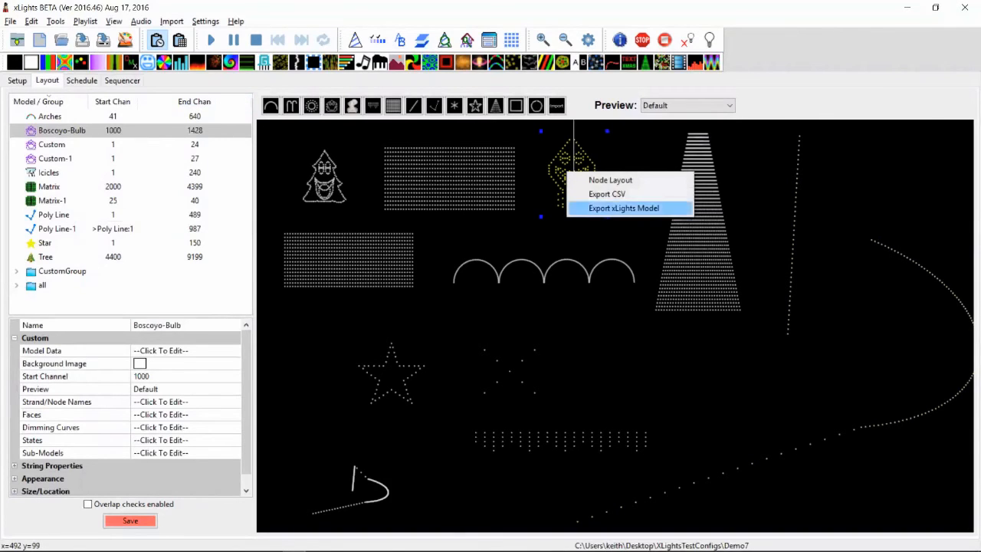
pyautogui.click(598, 208)
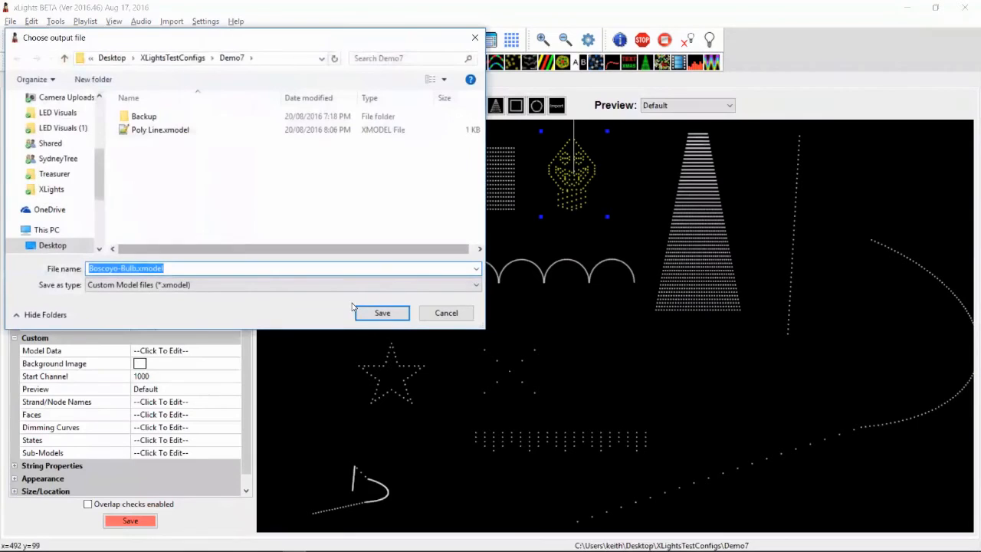
pyautogui.click(379, 312)
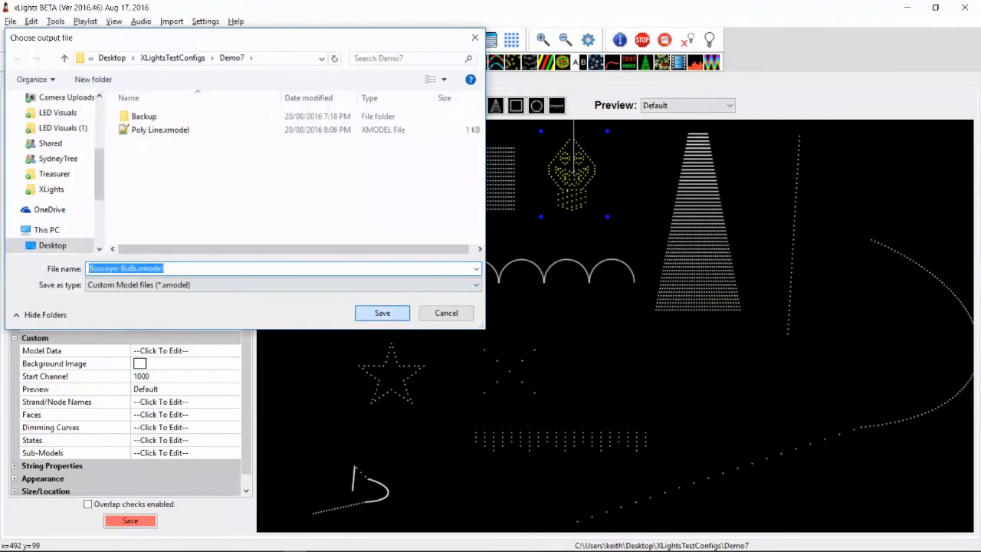
# Import Boscoyo-Bulb.xmodel into the layout as a new model and position it just below the rightmost arch
pyautogui.click(556, 106)
pyautogui.moveTo(636, 402); pyautogui.dragTo(665, 450)
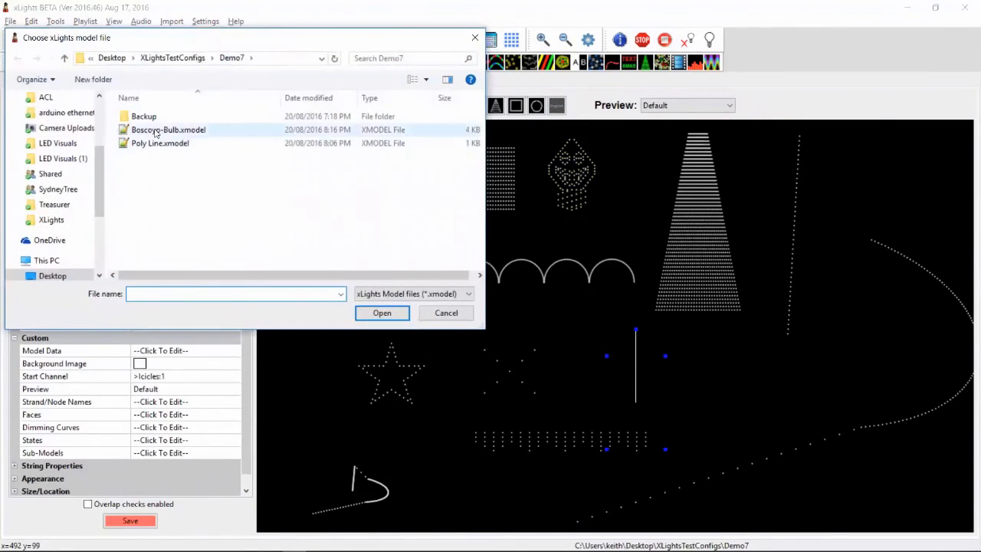
pyautogui.doubleClick(302, 131)
pyautogui.moveTo(722, 464)
pyautogui.mouseDown()
pyautogui.moveTo(700, 423)
pyautogui.moveTo(746, 502)
pyautogui.moveTo(739, 471)
pyautogui.mouseUp()
pyautogui.moveTo(634, 400); pyautogui.dragTo(602, 352)
# Inspect the sub-models that came in with the imported bulb model, then close their editor
pyautogui.click(161, 453)
pyautogui.click(234, 453)
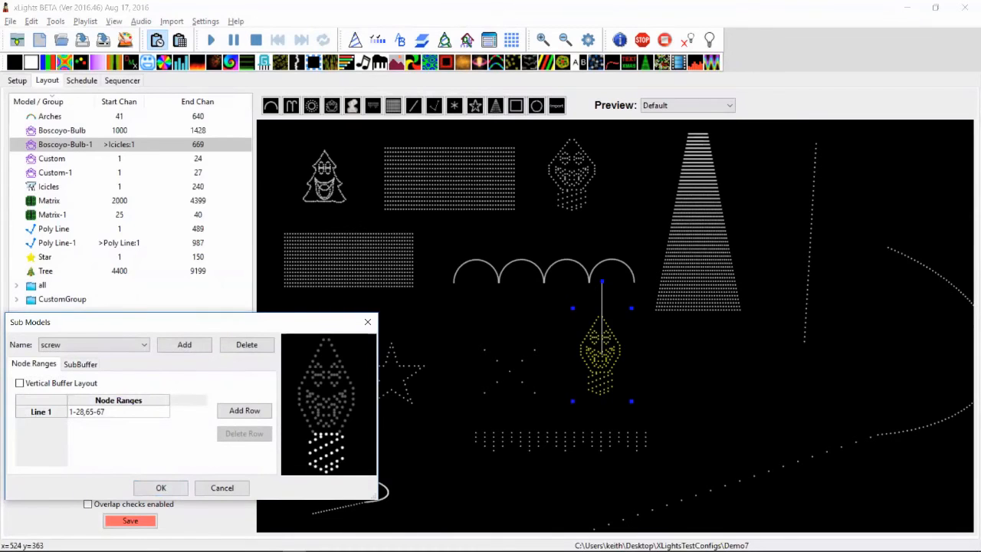
pyautogui.click(161, 487)
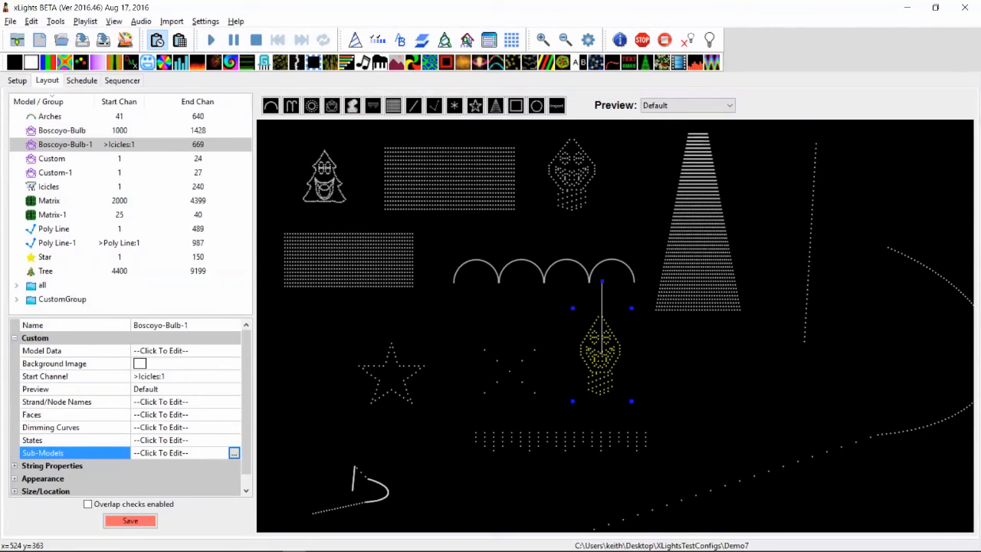
# Delete the Matrix face definition from the Boscoyo-Bulb-1 model, accept the remaining definitions, and save the layout
pyautogui.click(177, 414)
pyautogui.click(234, 414)
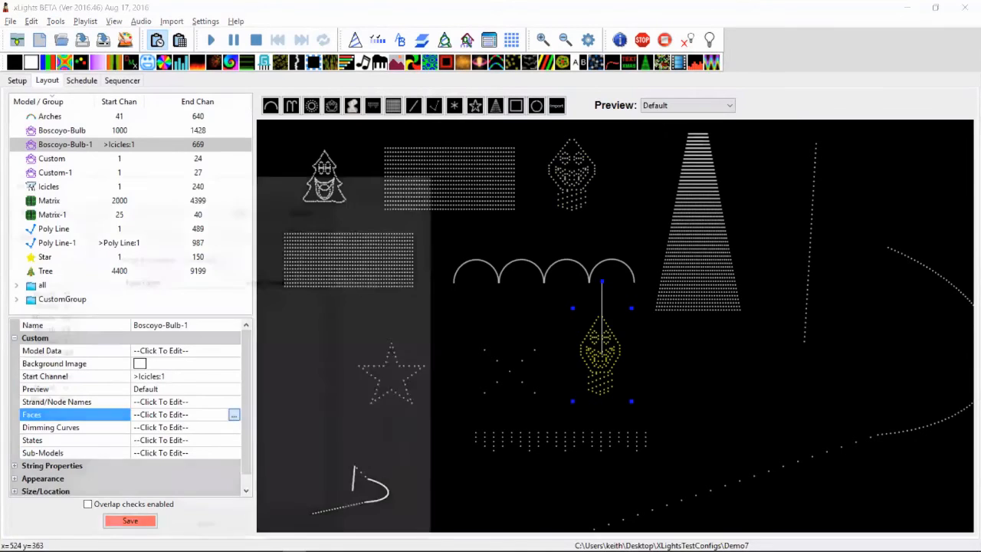
pyautogui.click(192, 208)
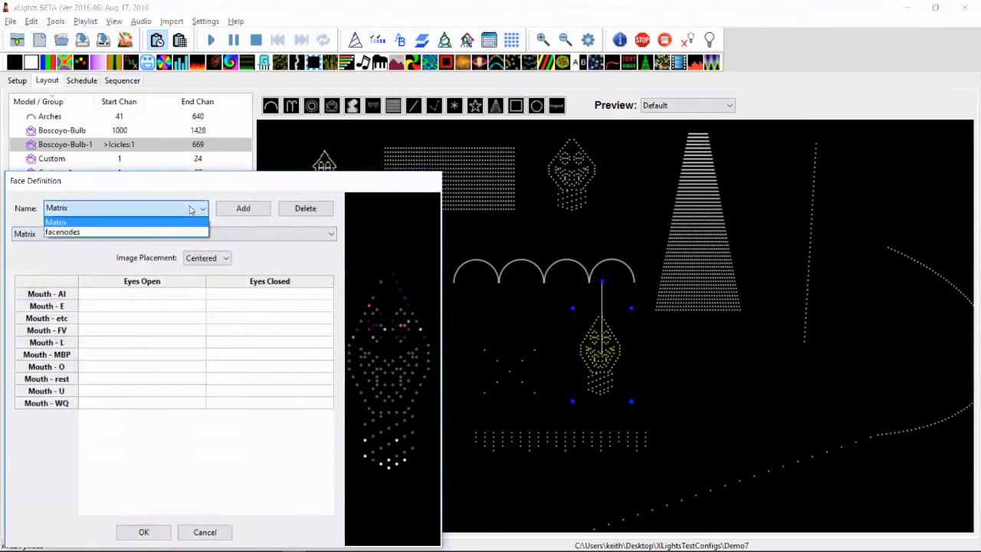
pyautogui.click(146, 233)
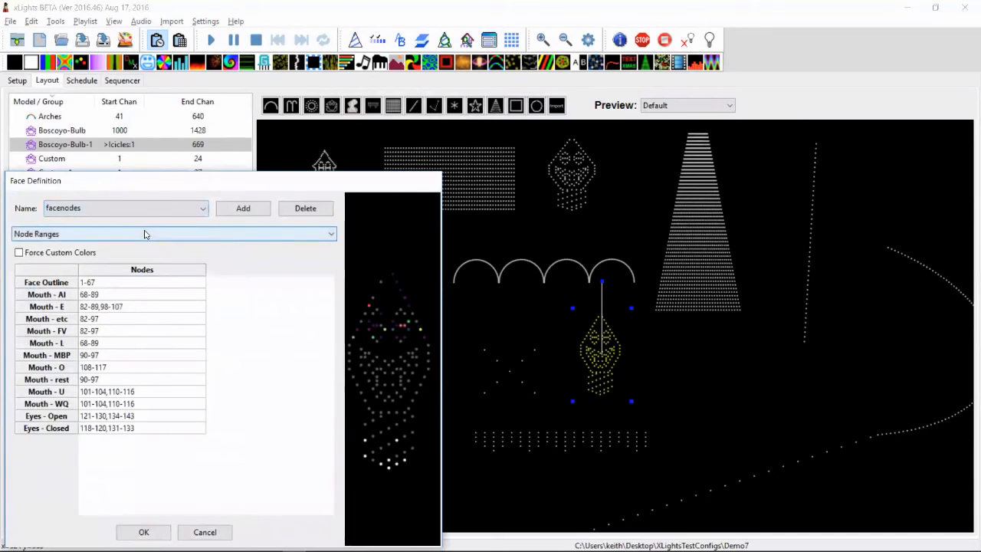
pyautogui.click(148, 208)
pyautogui.click(146, 222)
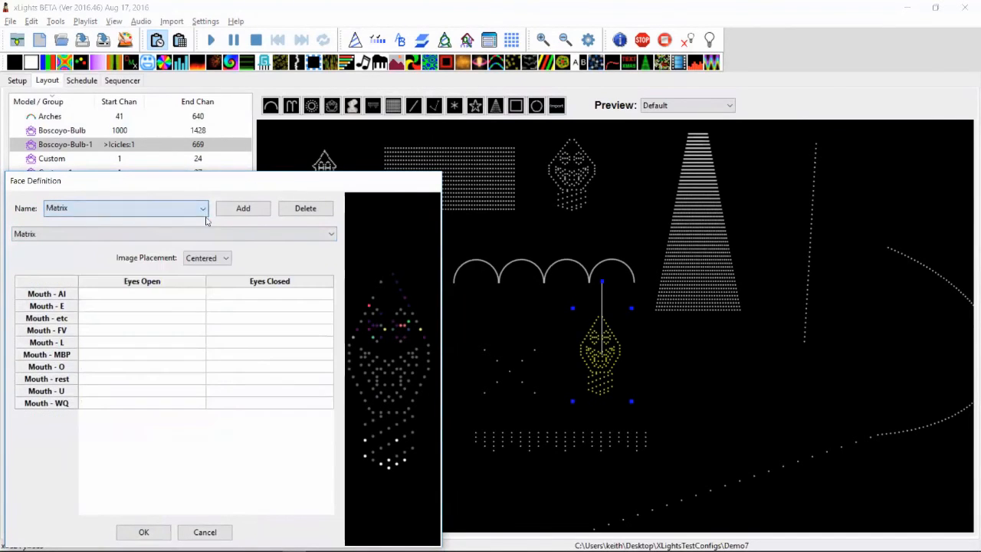
pyautogui.click(285, 212)
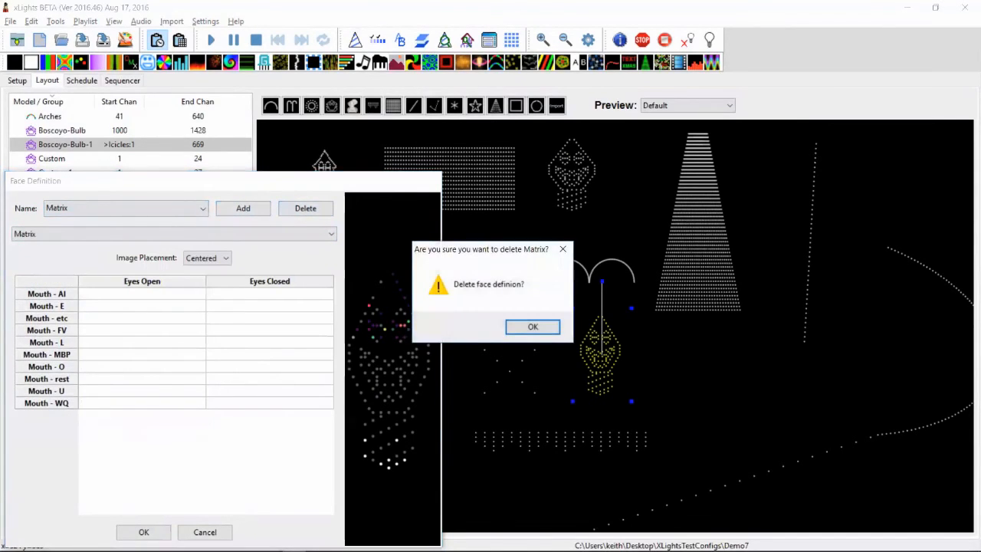
pyautogui.click(533, 327)
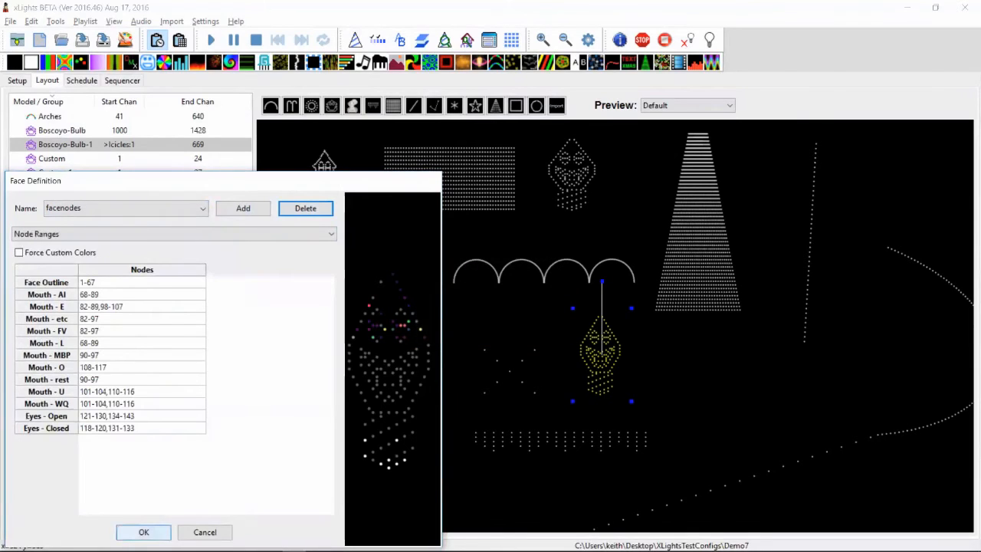
pyautogui.click(143, 532)
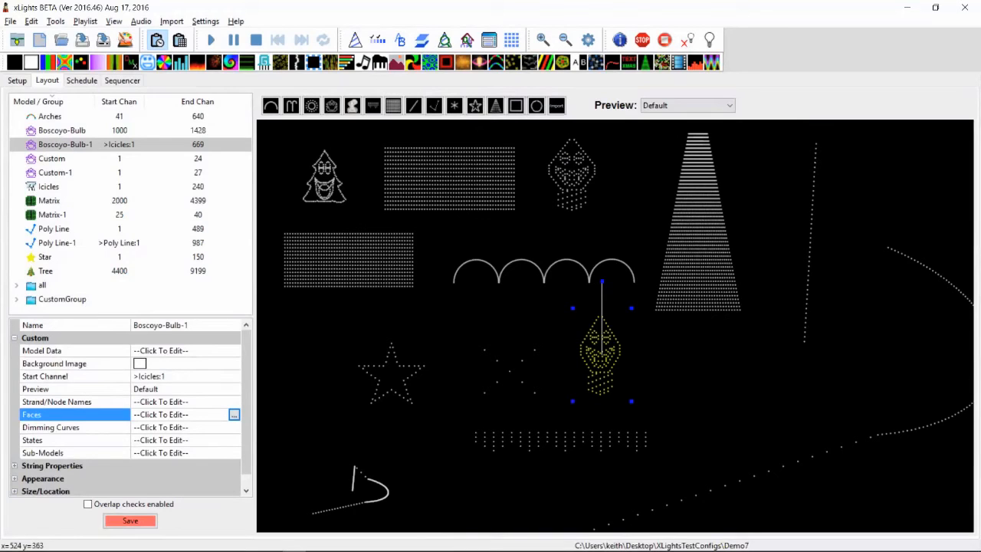
pyautogui.click(130, 520)
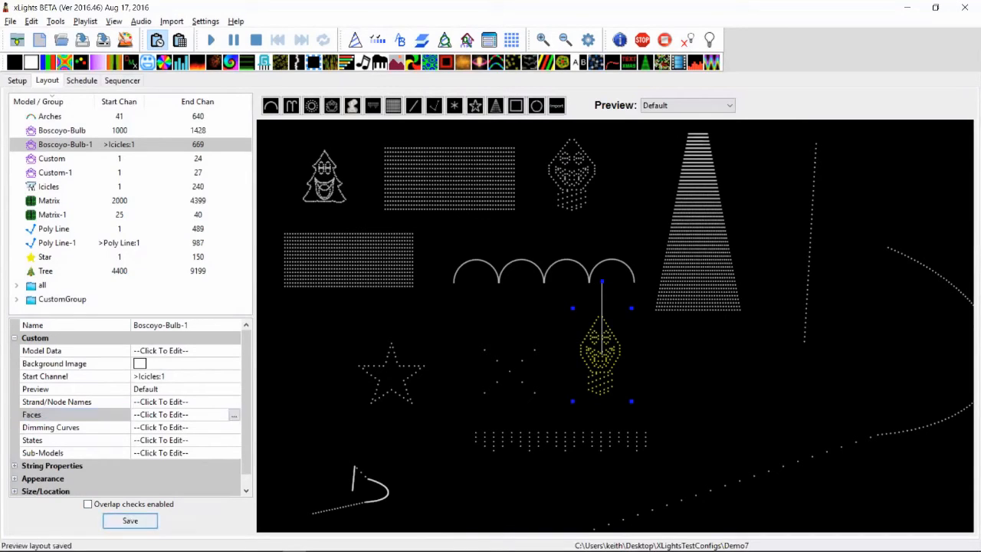
pyautogui.hotkey('alt', 'Tab')
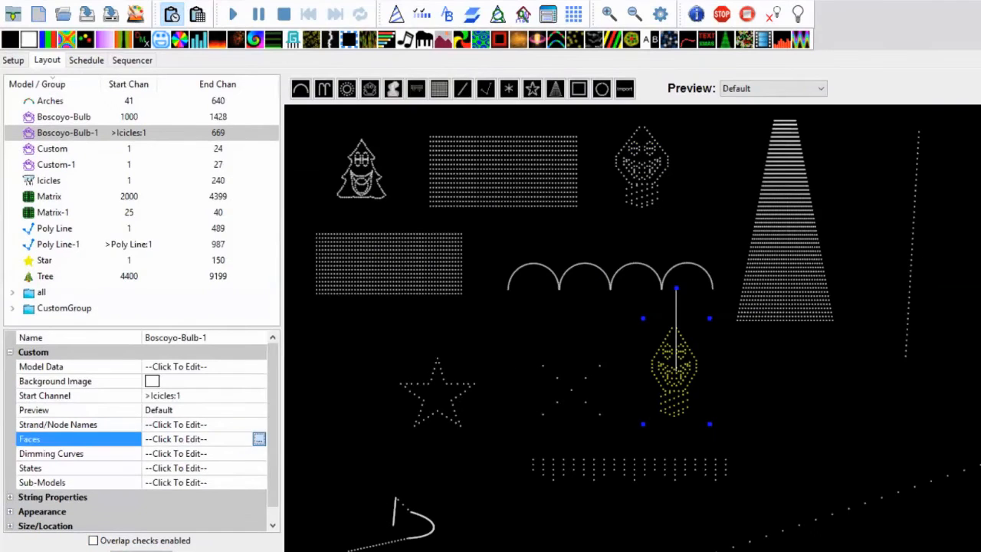
# Enlarge Boscoyo-Bulb-1's face definition preview and examine the nodes for each mouth position from AI to rest, then close the definition
pyautogui.click(234, 415)
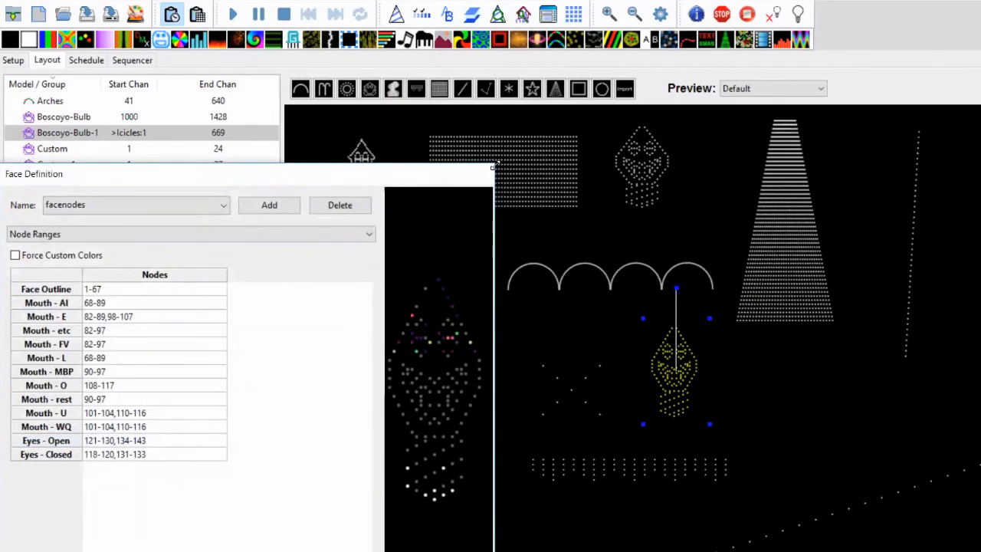
pyautogui.moveTo(496, 165); pyautogui.dragTo(949, 41)
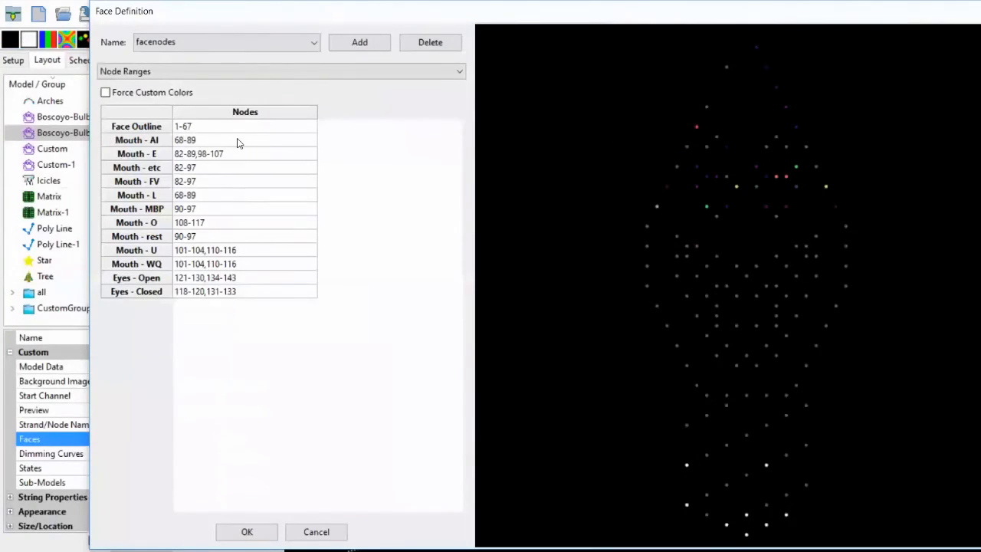
pyautogui.click(220, 132)
pyautogui.click(199, 141)
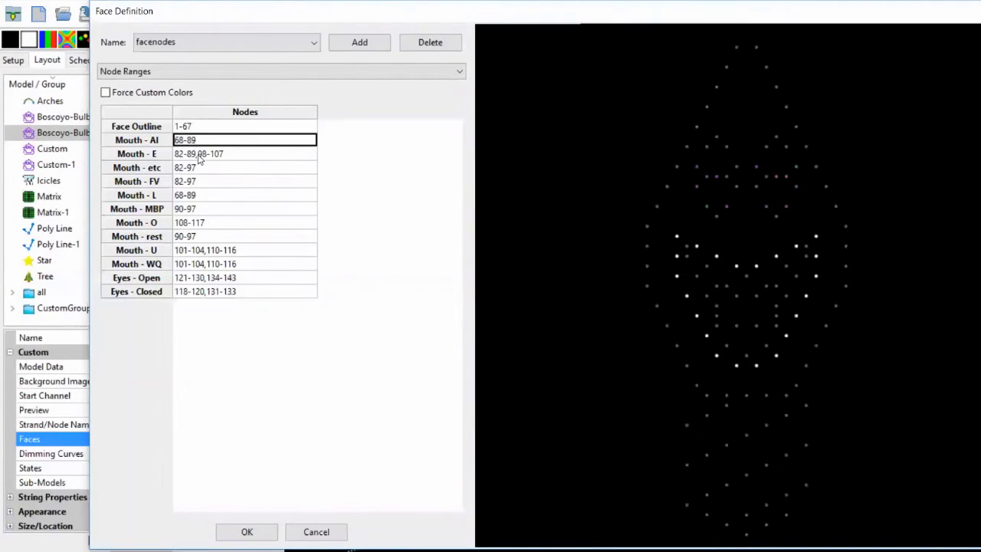
pyautogui.click(199, 154)
pyautogui.click(192, 173)
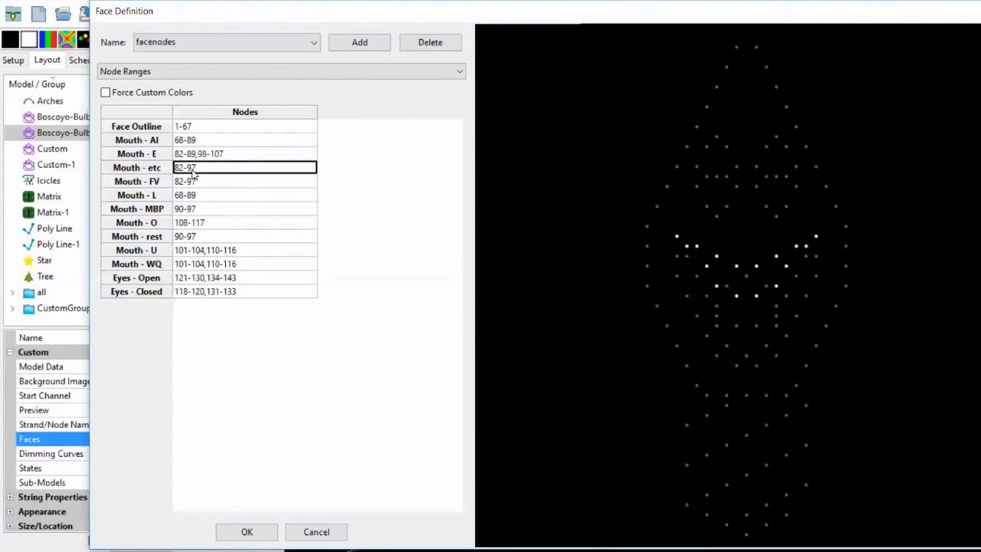
pyautogui.click(191, 184)
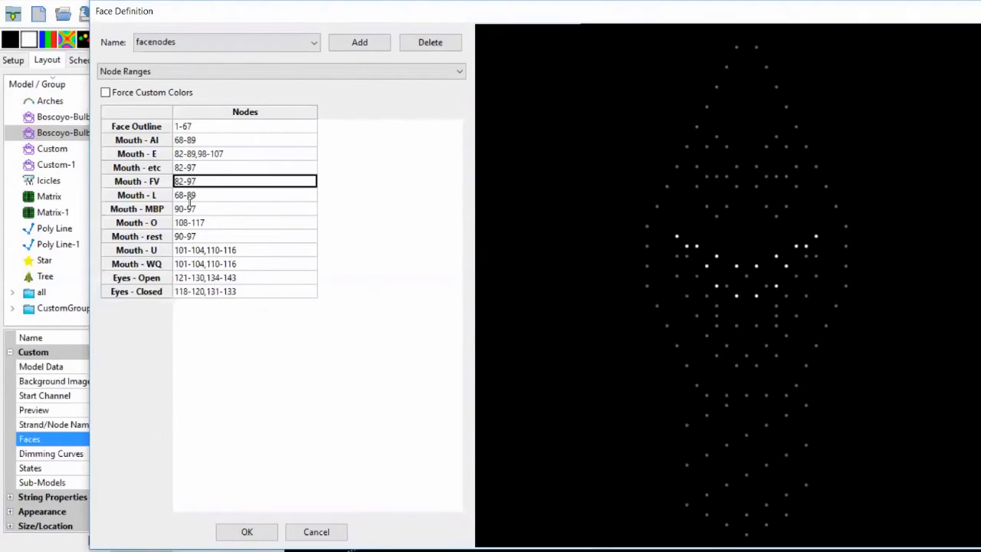
pyautogui.click(190, 201)
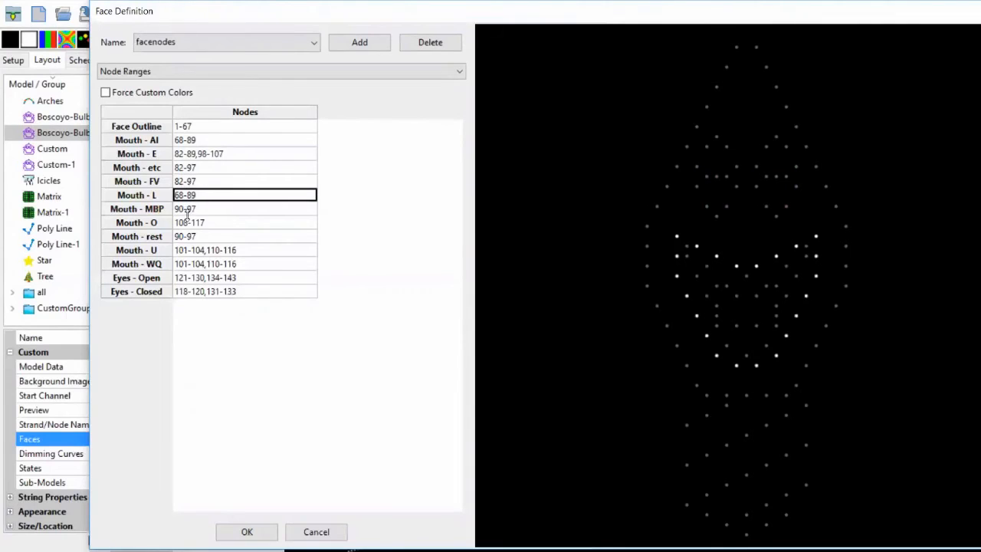
pyautogui.click(187, 210)
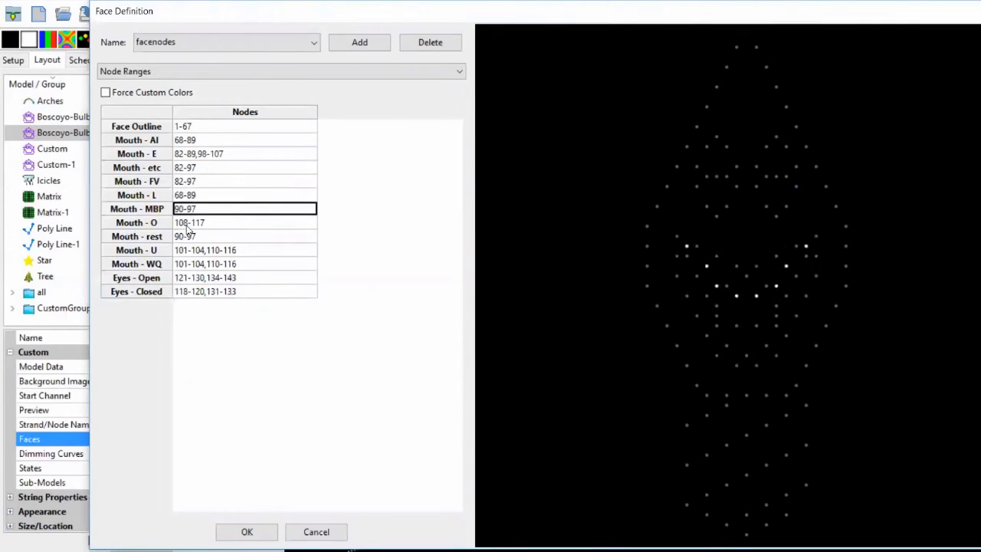
pyautogui.click(187, 224)
pyautogui.click(188, 237)
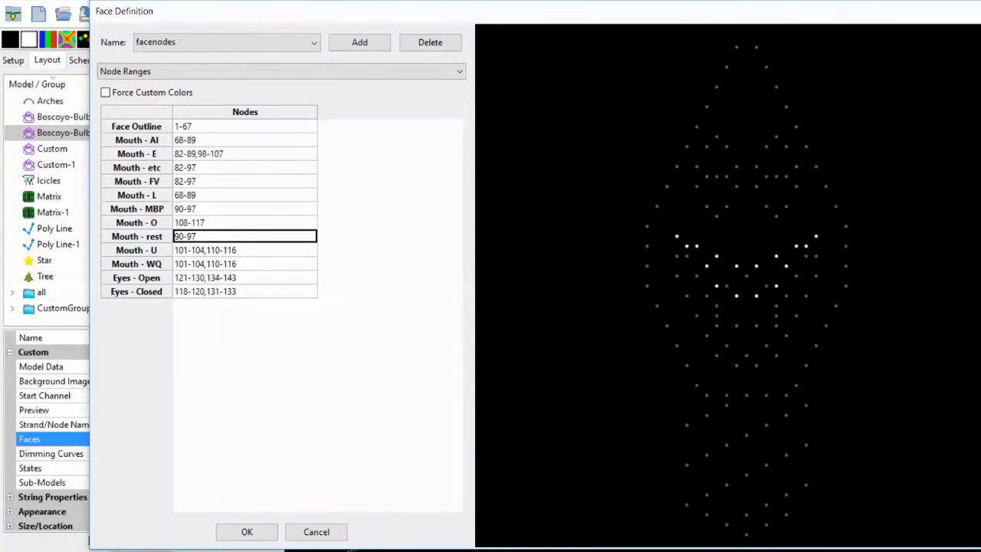
pyautogui.moveTo(647, 246)
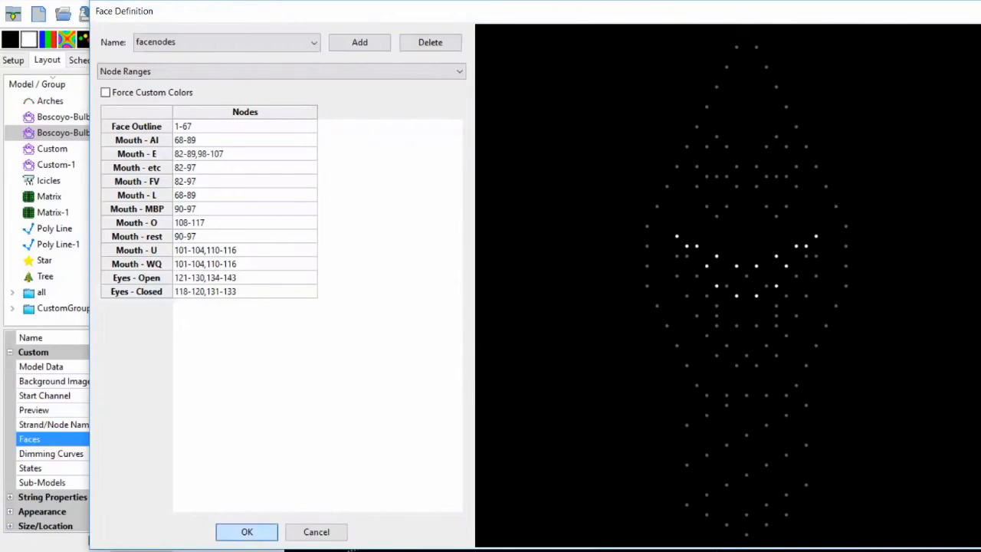
pyautogui.click(247, 532)
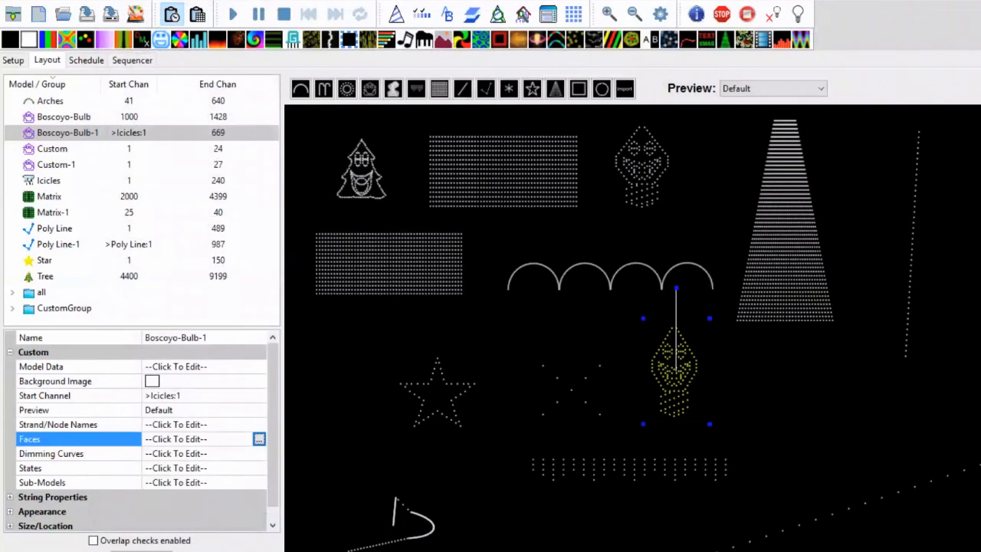
# Examine the nodes of both states in Boscoyo-Bulb-1's state definition with an enlarged preview, then close it
pyautogui.click(198, 468)
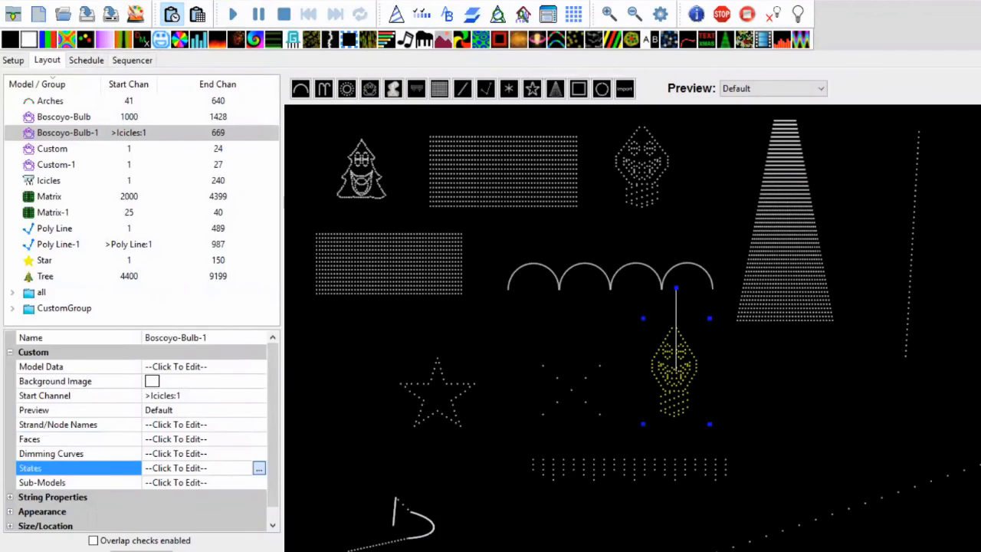
pyautogui.click(259, 467)
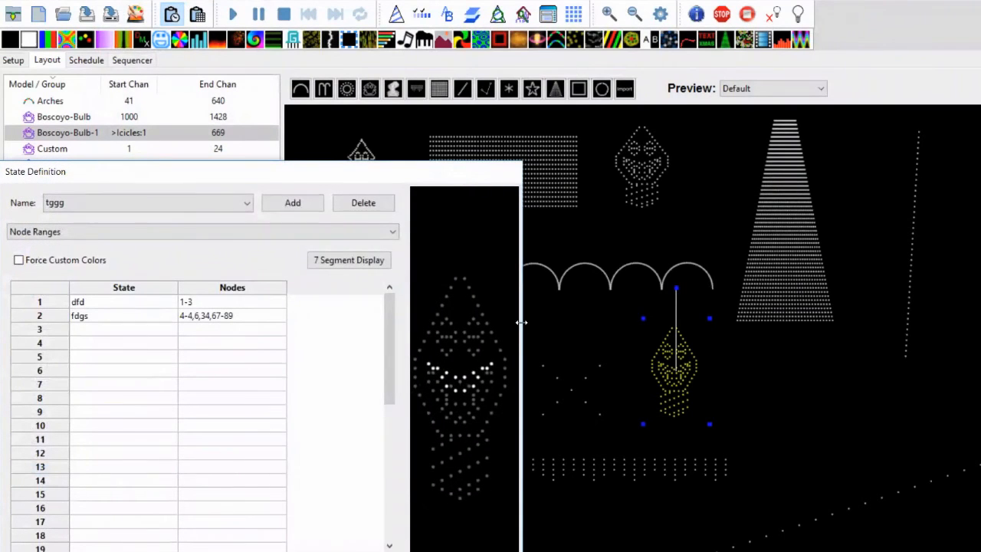
pyautogui.click(193, 304)
pyautogui.click(191, 317)
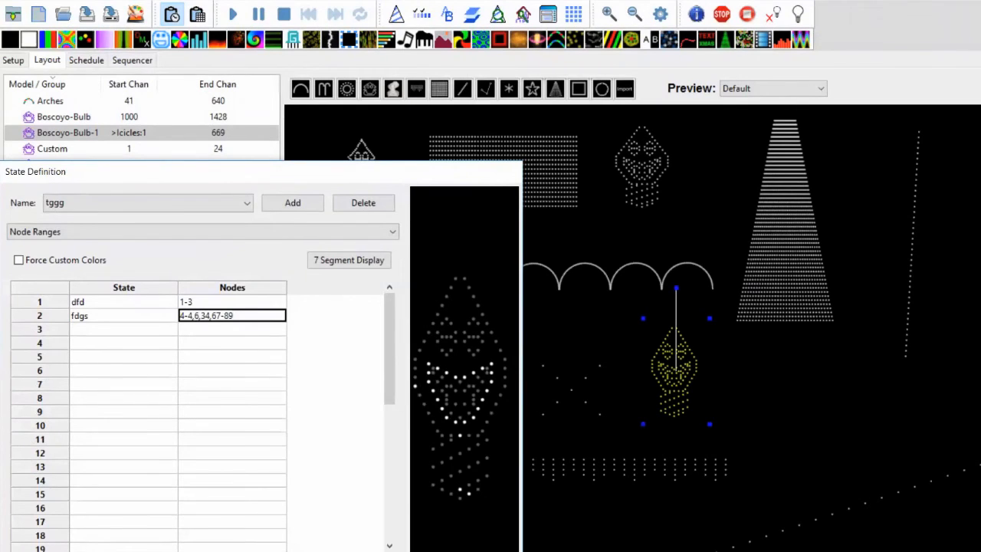
pyautogui.moveTo(525, 344); pyautogui.dragTo(849, 344)
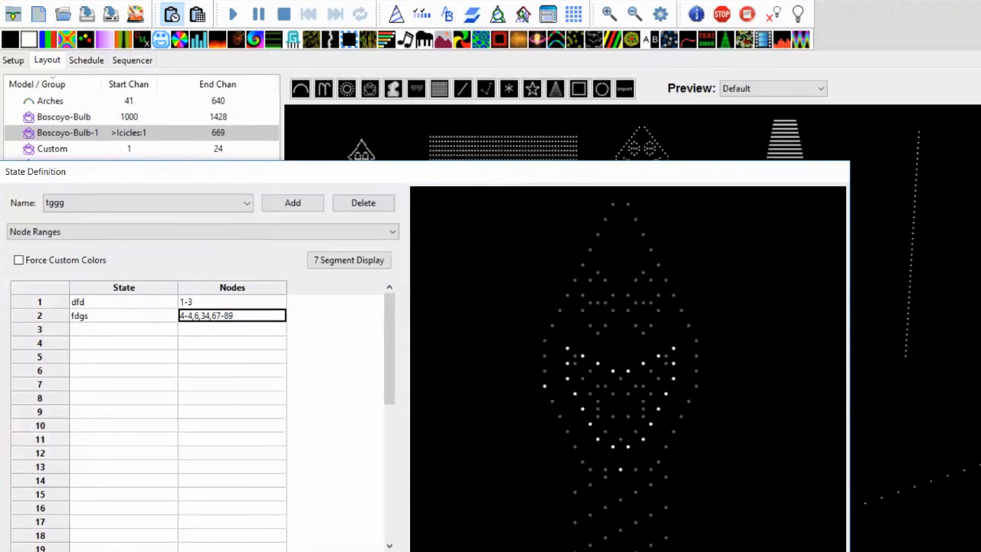
pyautogui.press('Return')
pyautogui.press('Return')
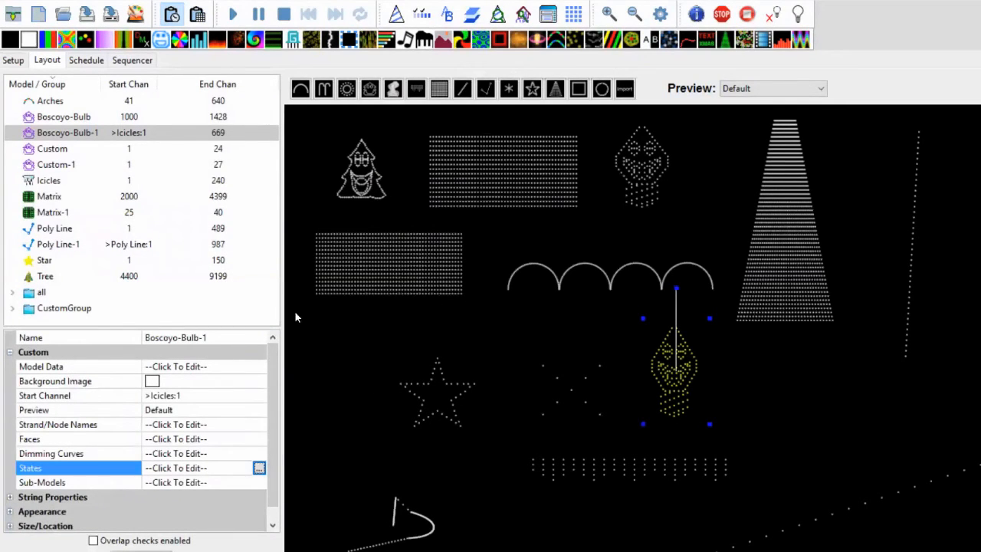
# Reopen Boscoyo-Bulb-1's state definition and clear the nodes and name of the second state, fdgs
pyautogui.click(259, 468)
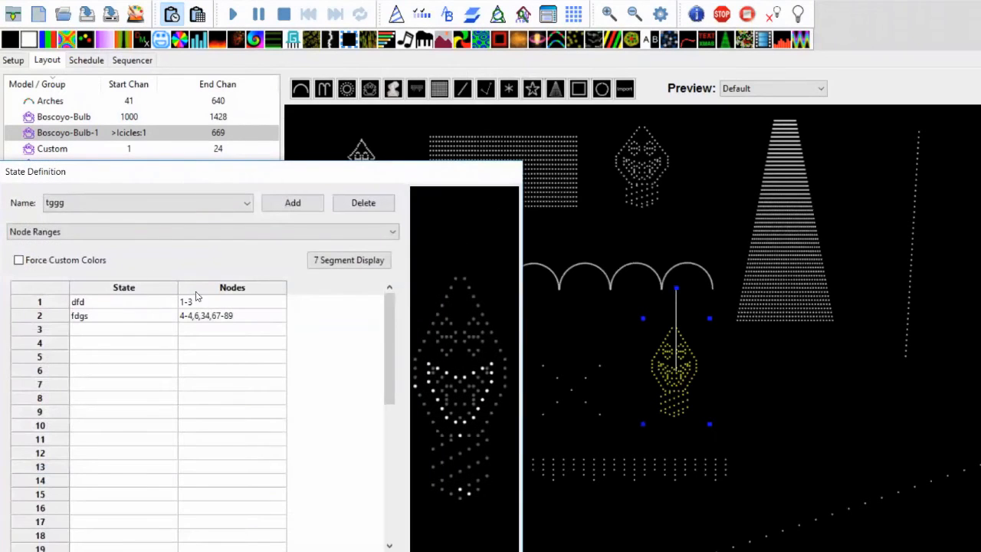
pyautogui.click(247, 316)
pyautogui.click(247, 316)
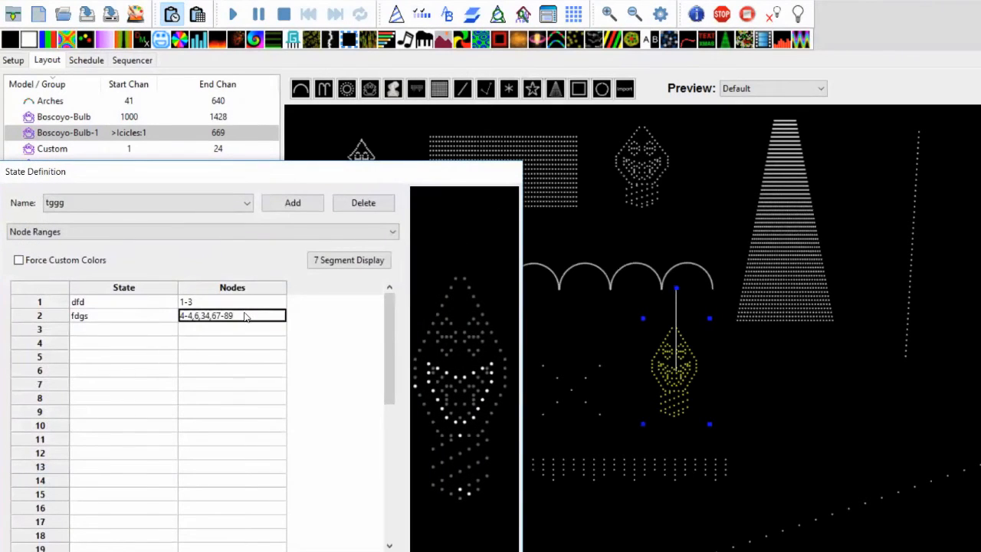
pyautogui.press('BackSpace')
pyautogui.click(144, 322)
pyautogui.click(144, 322)
pyautogui.press('BackSpace')
pyautogui.press('BackSpace')
pyautogui.press('BackSpace')
pyautogui.press('BackSpace')
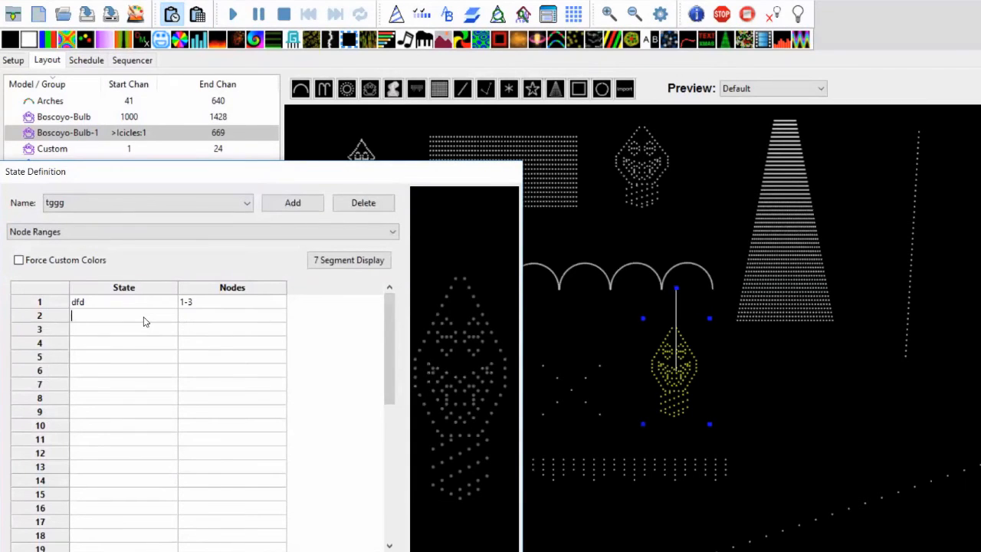
pyautogui.press('Return')
# Clear the nodes and name of the first state, dfd, and close the state definition
pyautogui.click(232, 303)
pyautogui.press('BackSpace')
pyautogui.click(153, 307)
pyautogui.press('BackSpace')
pyautogui.press('Return')
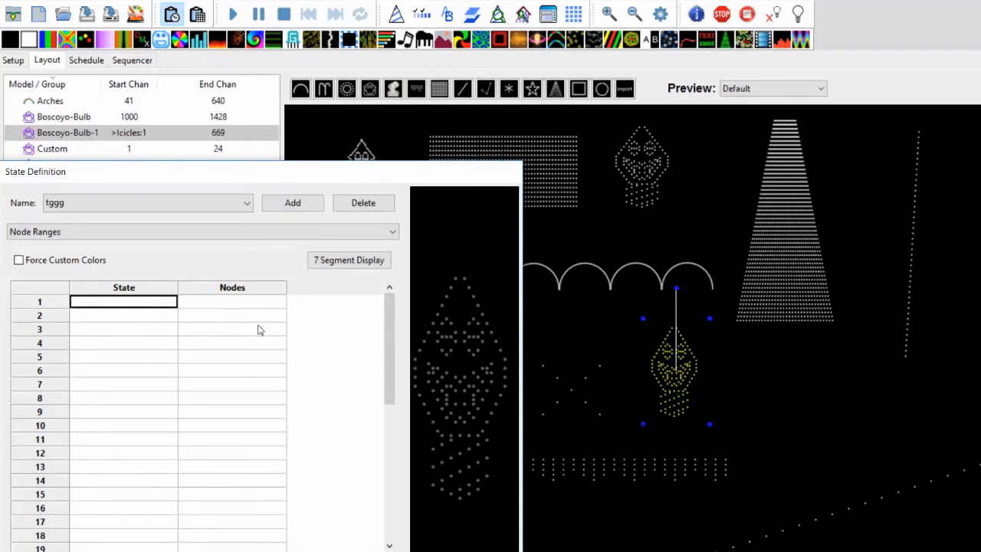
pyautogui.press('Escape')
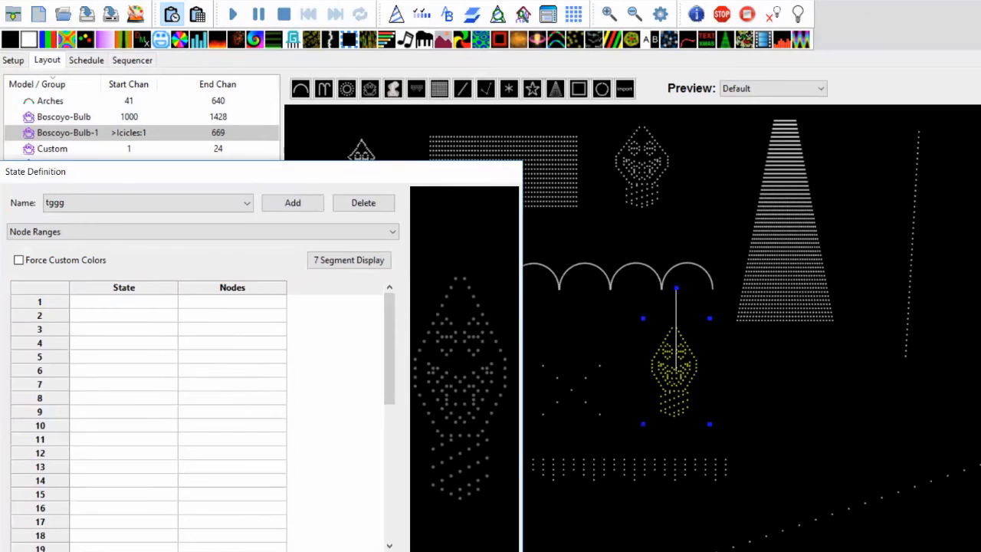
# Import TuneTo.xmodel from Documents/sequencing-assets/models/States/TuneToCoro beside the near-vertical line model, and shift it clear of that line
pyautogui.click(625, 88)
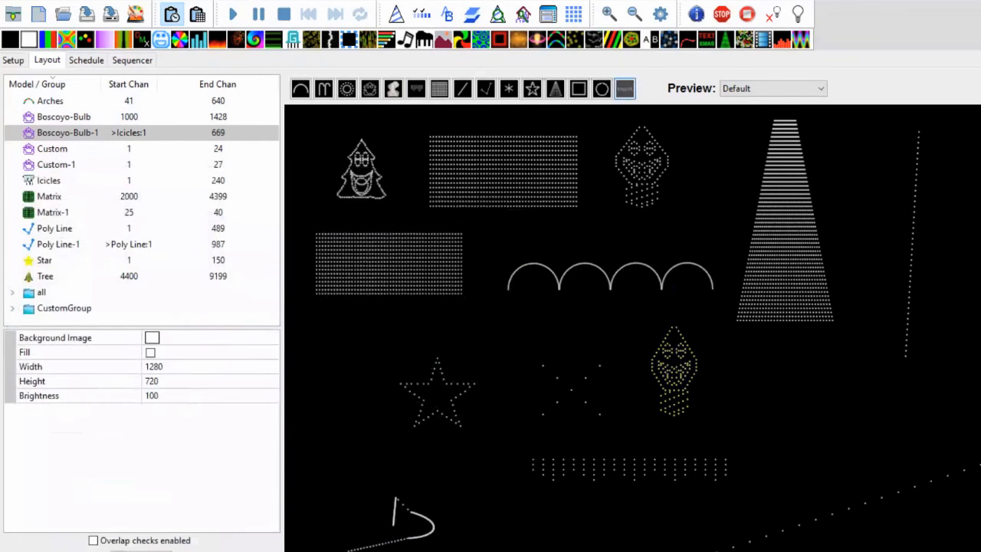
pyautogui.click(957, 159)
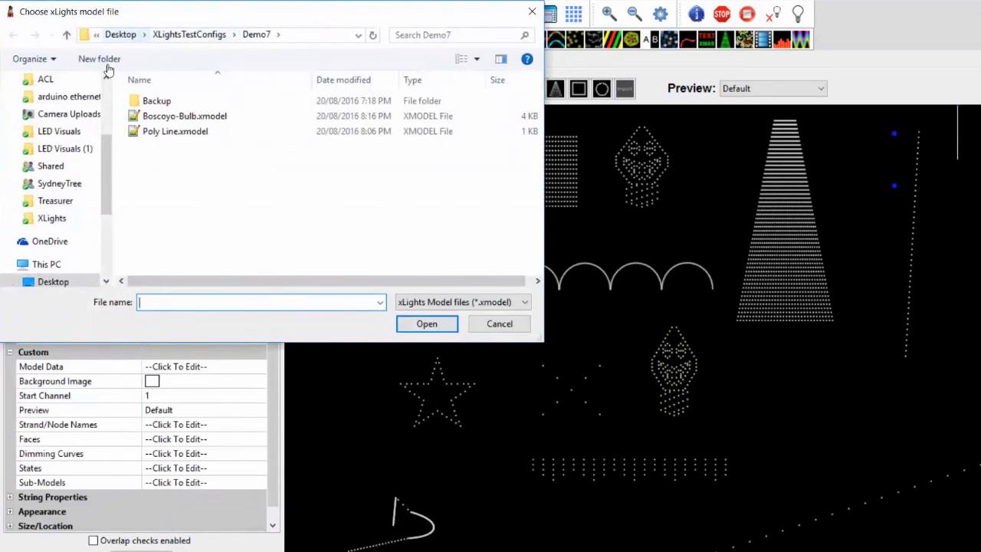
pyautogui.scroll(3, 76, 138)
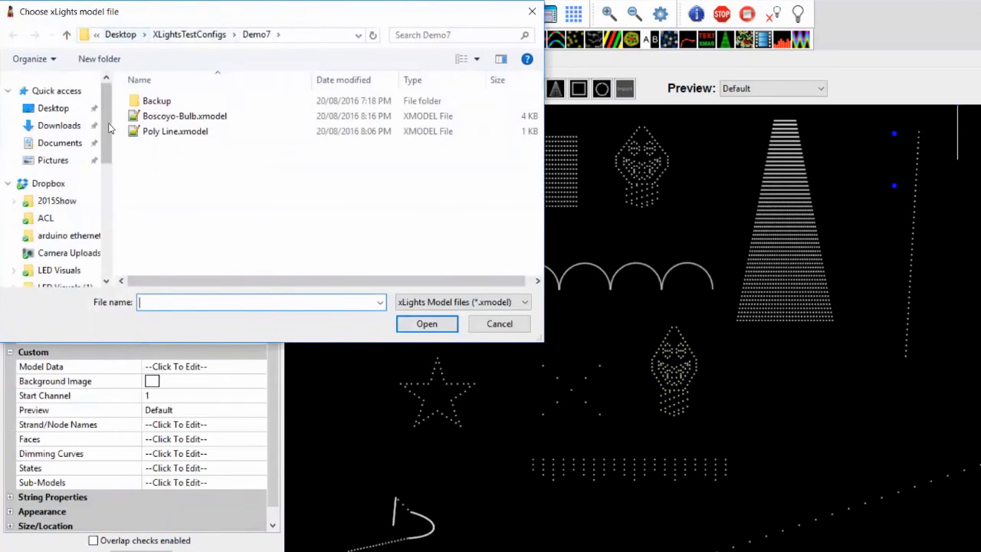
pyautogui.click(75, 142)
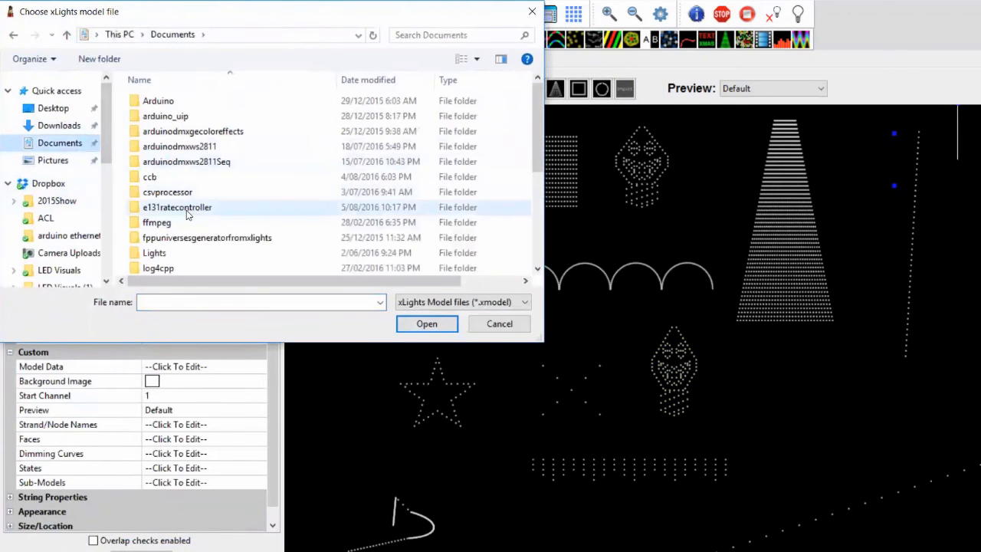
pyautogui.scroll(-1, 187, 215)
pyautogui.scroll(-1, 187, 216)
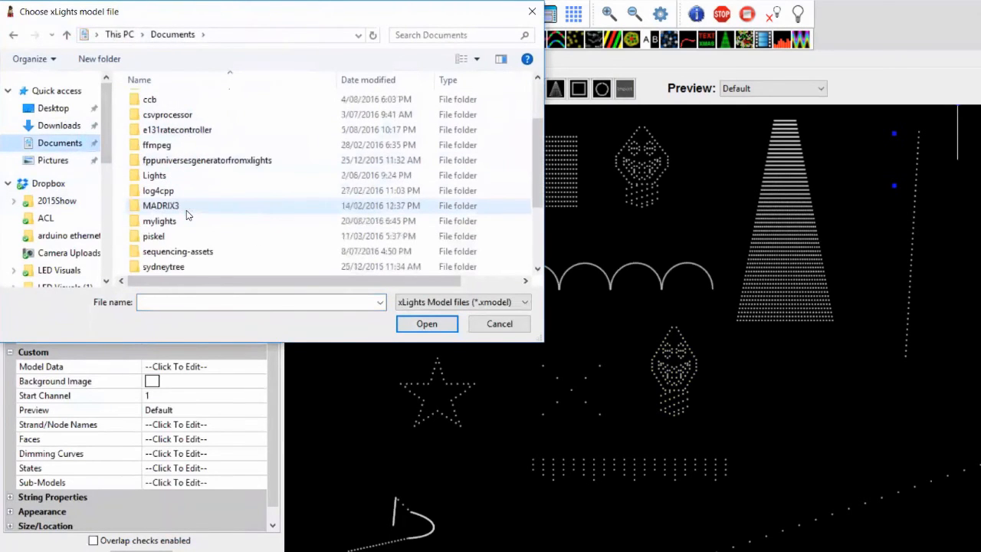
pyautogui.doubleClick(182, 253)
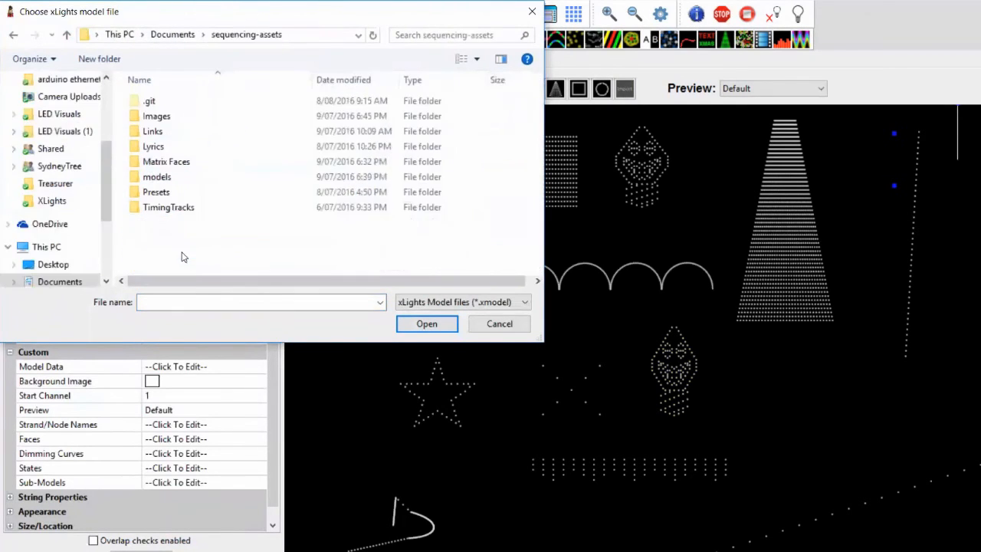
pyautogui.doubleClick(171, 181)
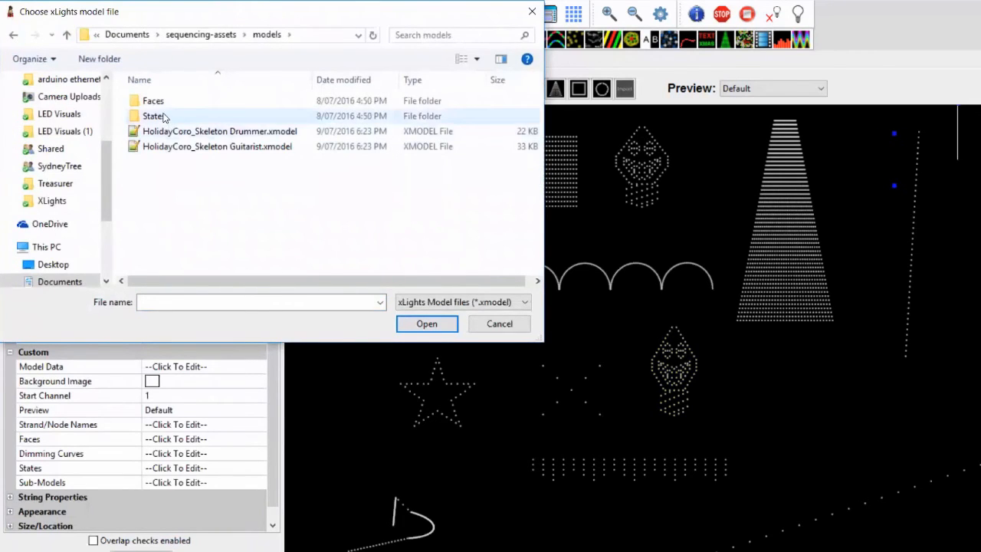
pyautogui.doubleClick(161, 119)
pyautogui.doubleClick(175, 105)
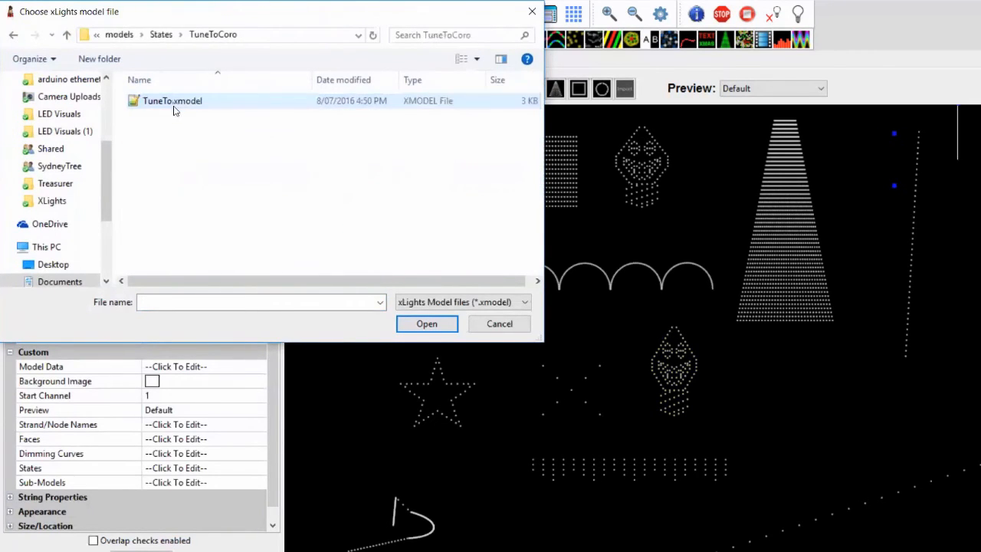
pyautogui.doubleClick(171, 103)
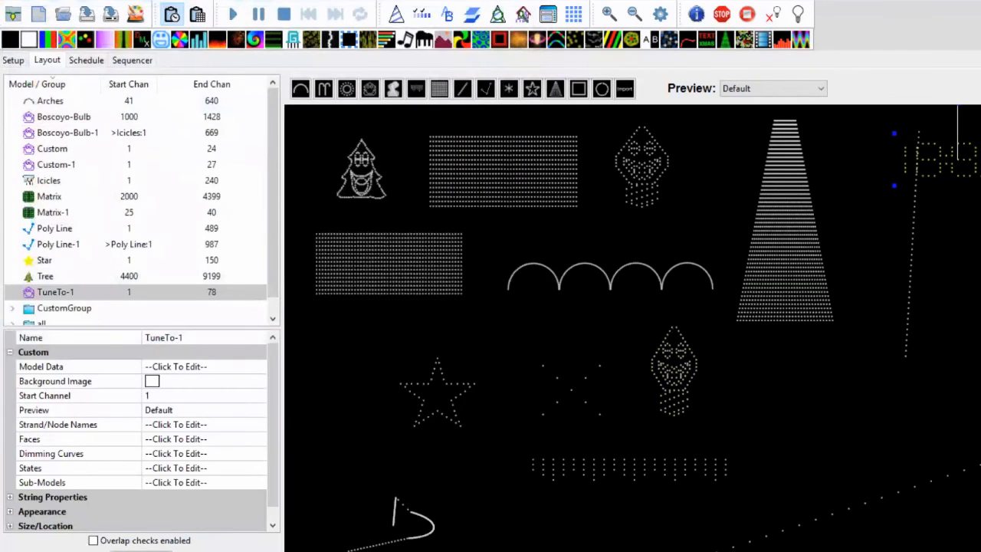
pyautogui.moveTo(930, 160); pyautogui.dragTo(980, 156)
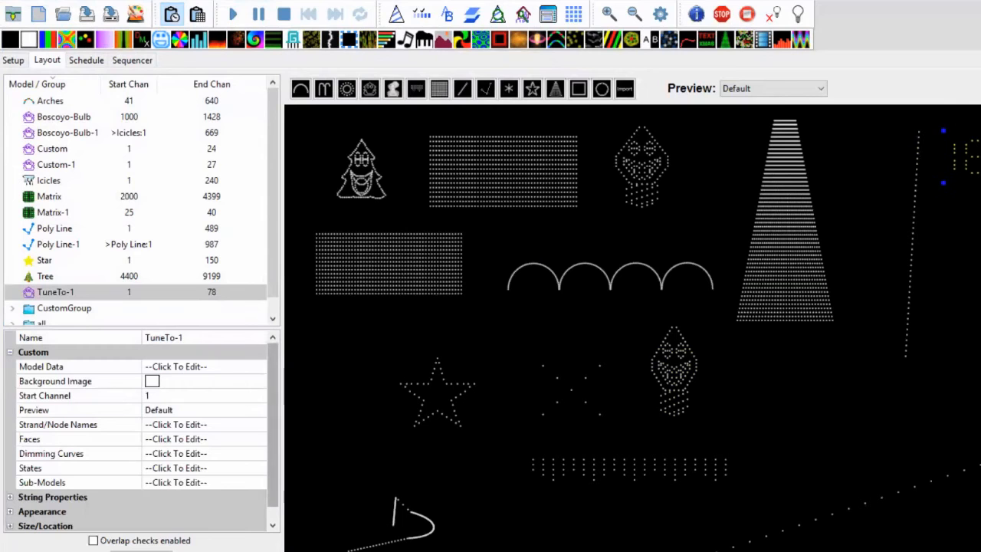
# Open TuneTo-1's state definition and examine the nodes of its states from 1 through colon and dot
pyautogui.click(175, 467)
pyautogui.click(259, 467)
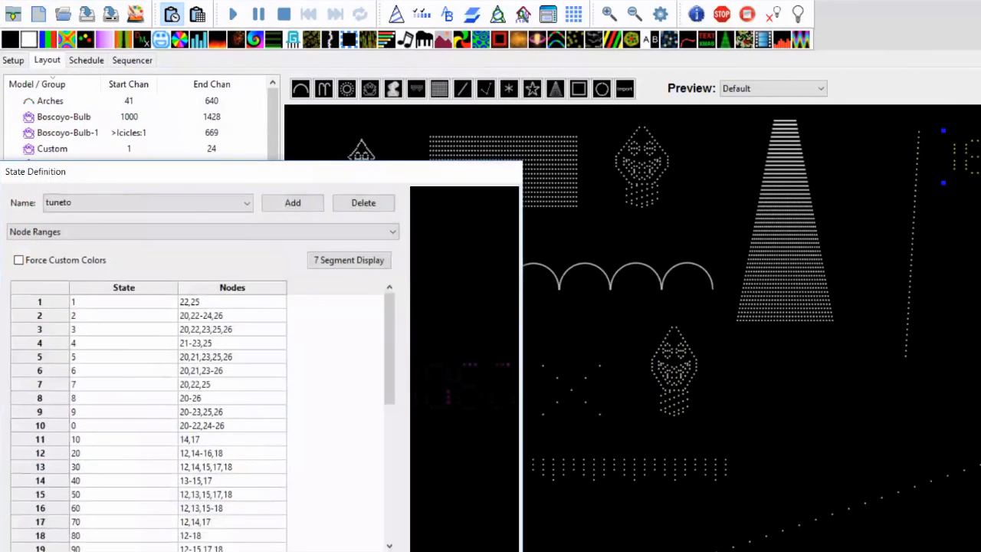
pyautogui.moveTo(388, 353)
pyautogui.mouseDown()
pyautogui.moveTo(389, 452)
pyautogui.moveTo(390, 337)
pyautogui.mouseUp()
pyautogui.moveTo(386, 331); pyautogui.dragTo(387, 435)
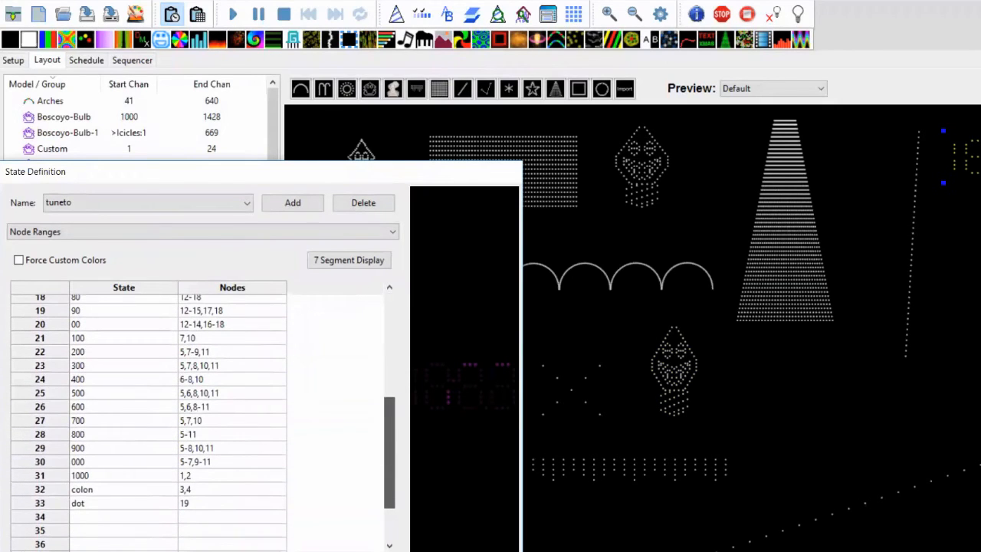
pyautogui.moveTo(387, 435); pyautogui.dragTo(387, 466)
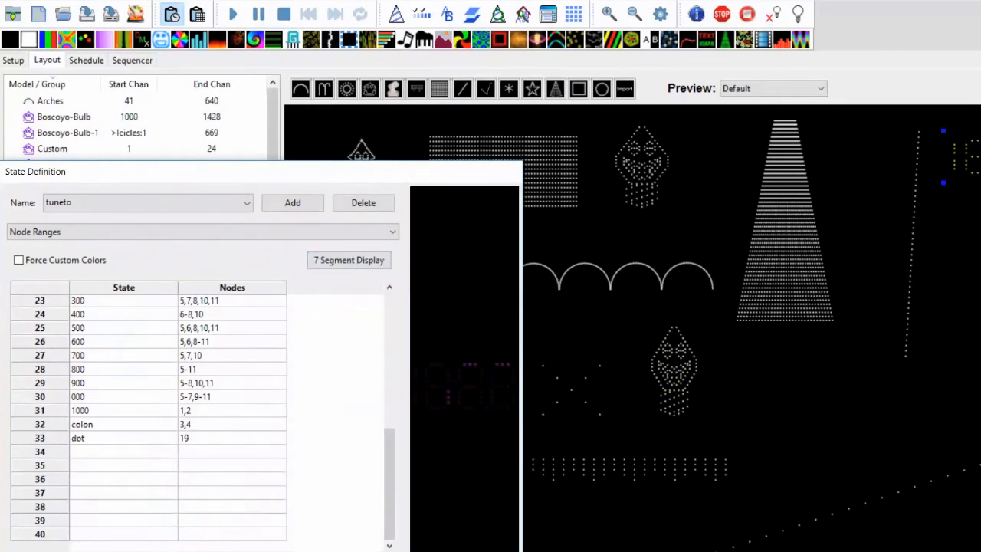
# Add the 7-segment labels for the thousands digit to the tuneto state definition and close it
pyautogui.click(333, 262)
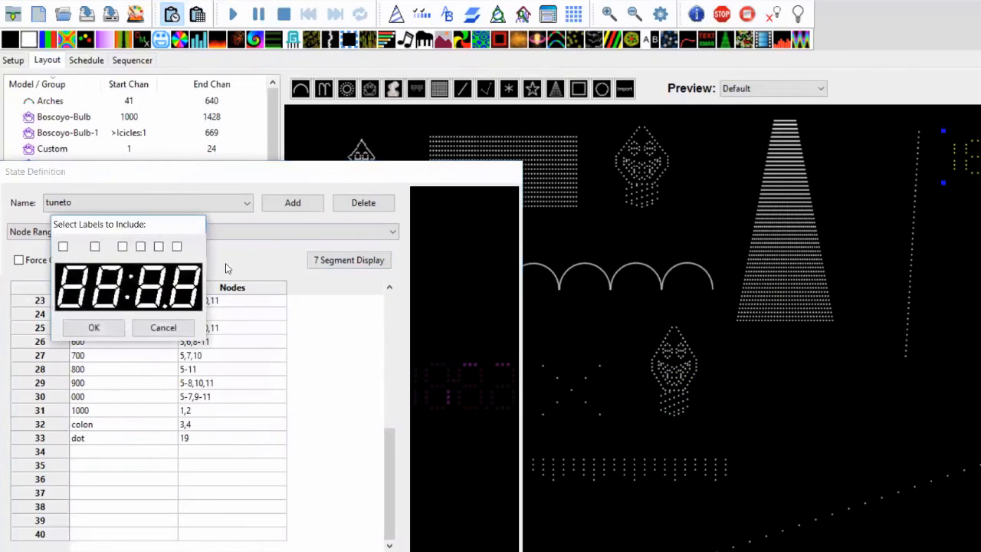
pyautogui.moveTo(168, 225); pyautogui.dragTo(237, 131)
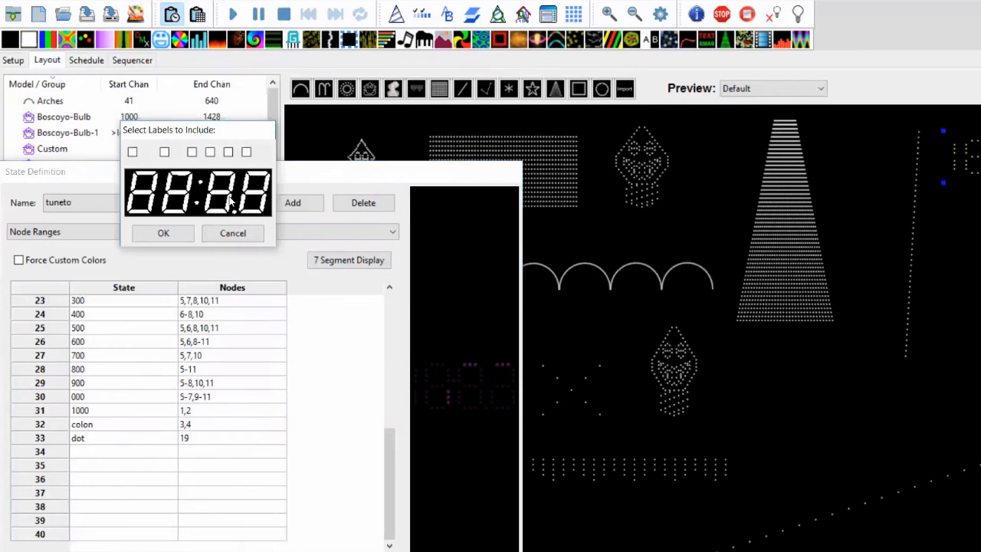
pyautogui.click(132, 153)
pyautogui.click(160, 234)
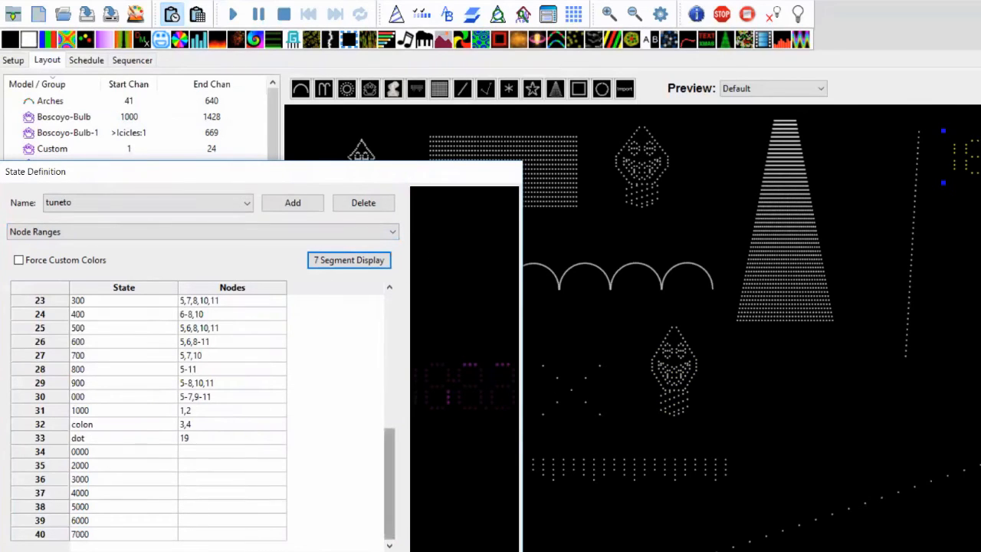
pyautogui.moveTo(389, 483); pyautogui.dragTo(394, 299)
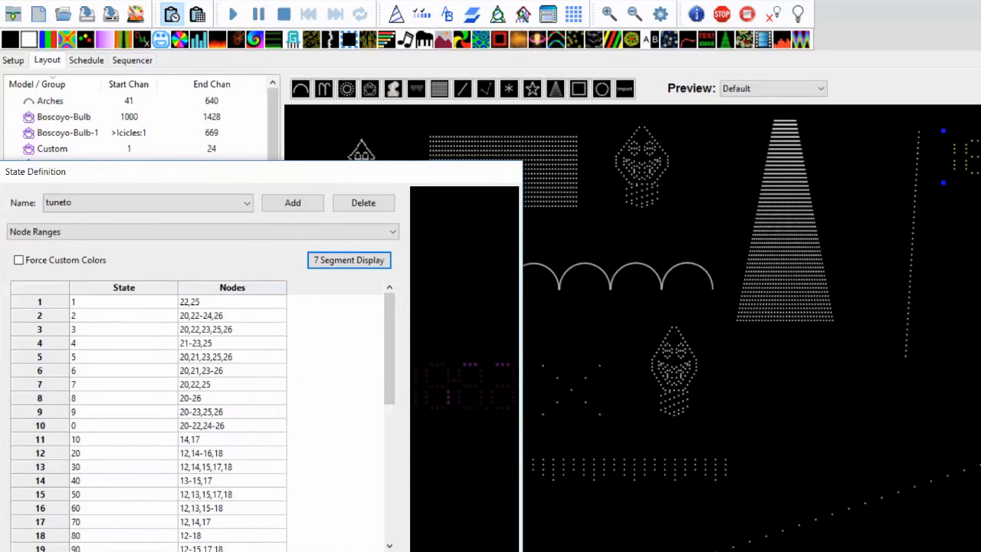
pyautogui.press('Return')
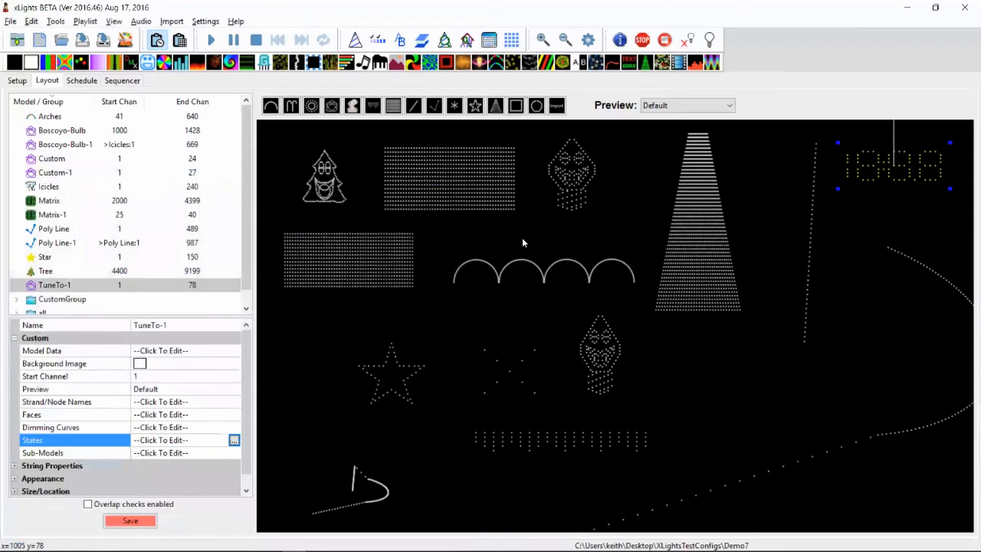
# Open Boscoyo-Bulb's custom model data, enlarge the node grid and show it in rear view
pyautogui.click(572, 176)
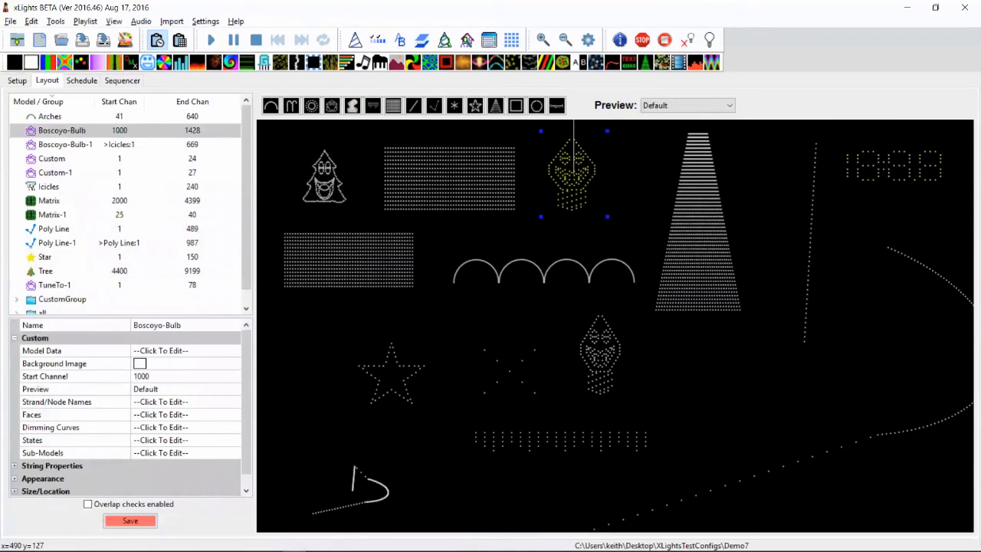
pyautogui.click(234, 352)
pyautogui.click(234, 353)
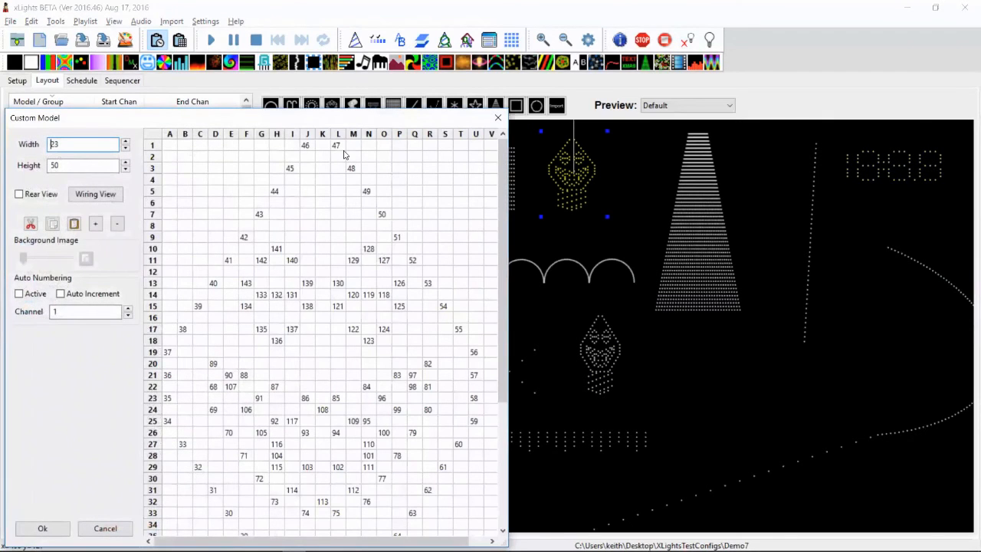
pyautogui.moveTo(253, 118); pyautogui.dragTo(270, 10)
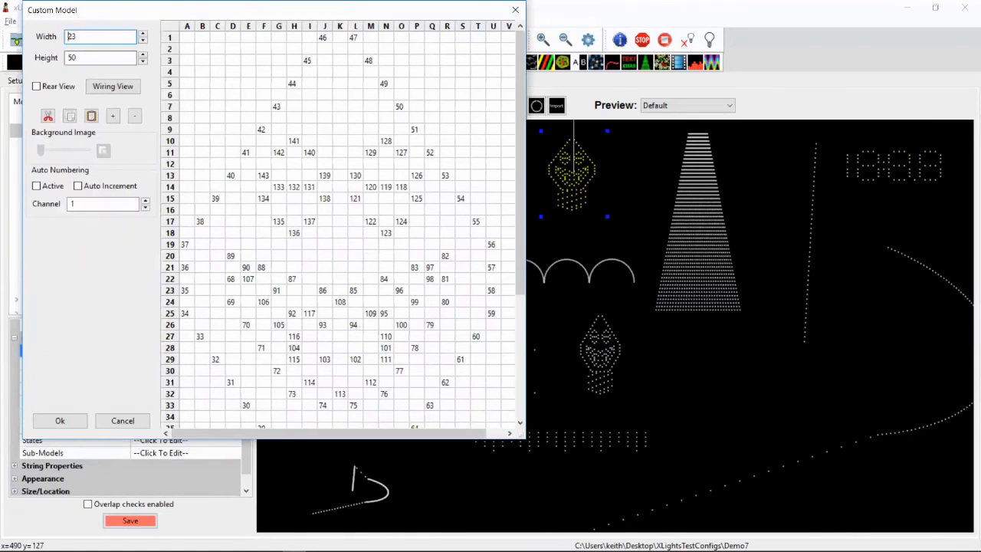
pyautogui.moveTo(525, 439); pyautogui.dragTo(664, 550)
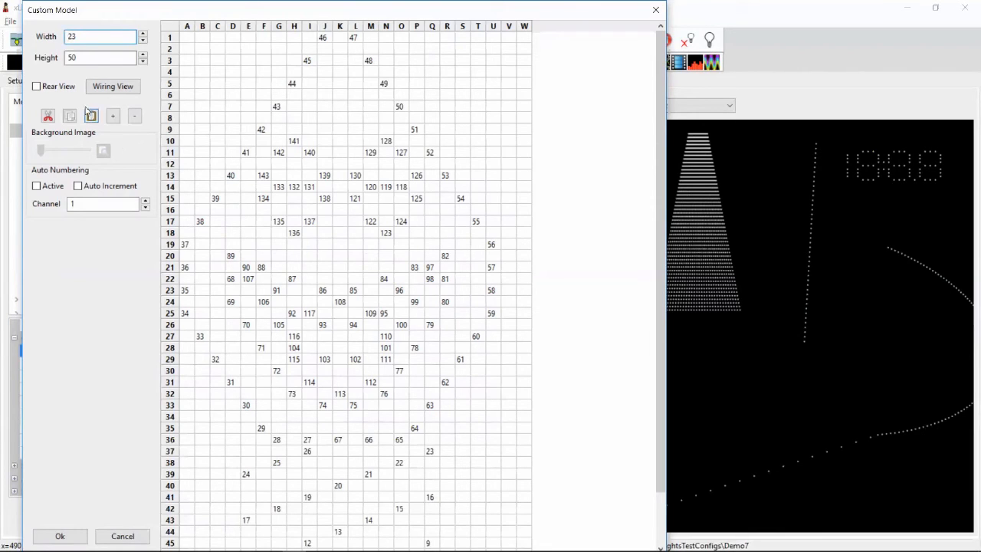
pyautogui.click(40, 86)
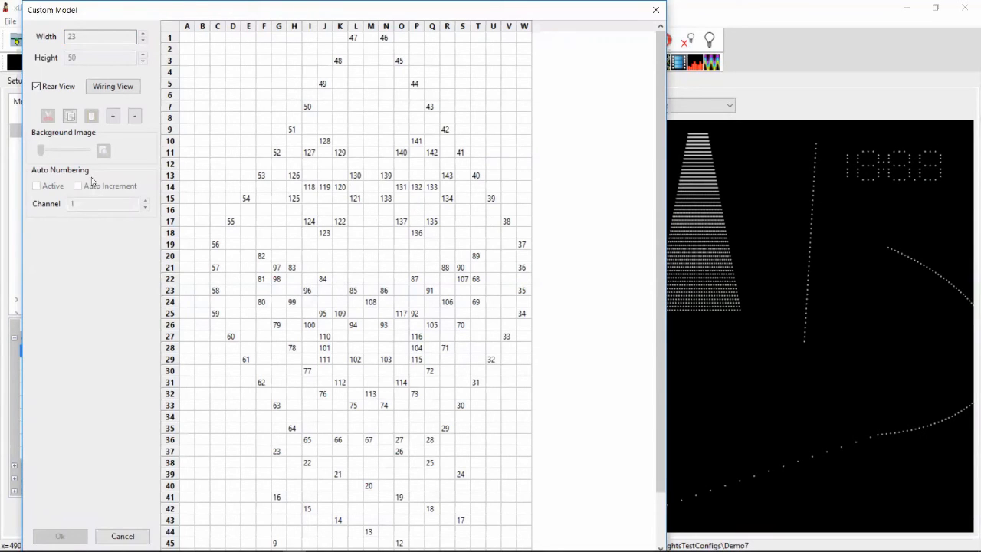
# Examine Boscoyo-Bulb's reverse wiring in an enlarged wiring view, then close it and the custom model data
pyautogui.click(115, 88)
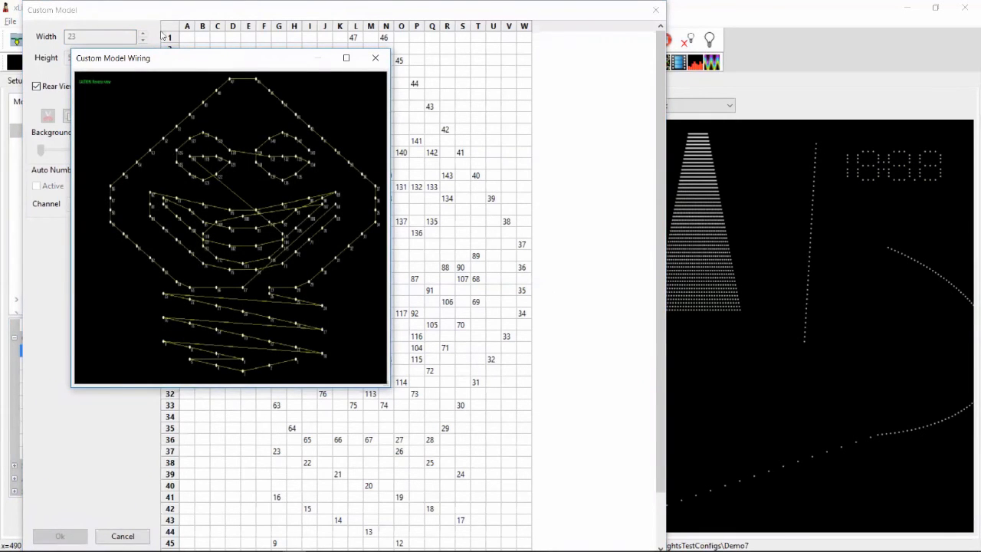
pyautogui.moveTo(216, 63); pyautogui.dragTo(154, 21)
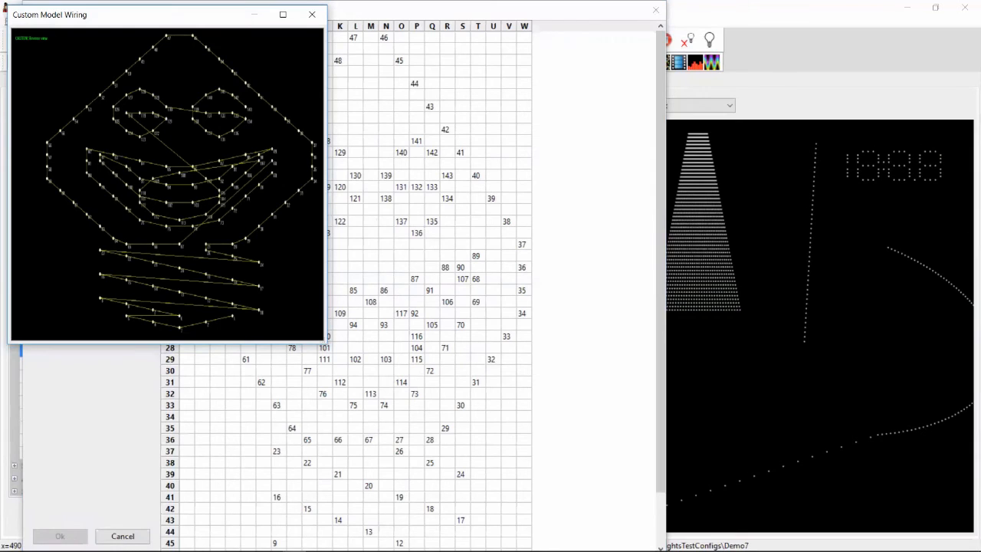
pyautogui.moveTo(326, 343); pyautogui.dragTo(974, 550)
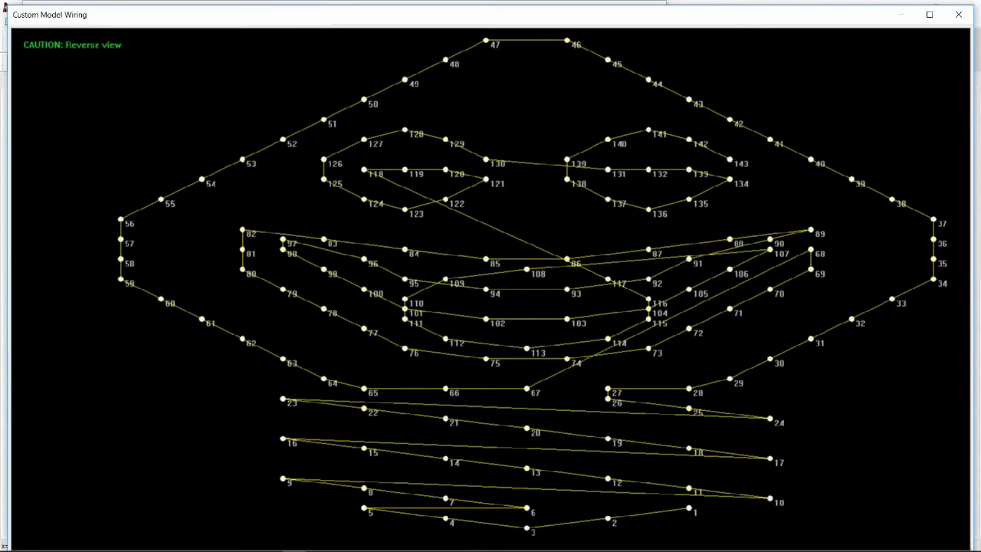
pyautogui.click(958, 13)
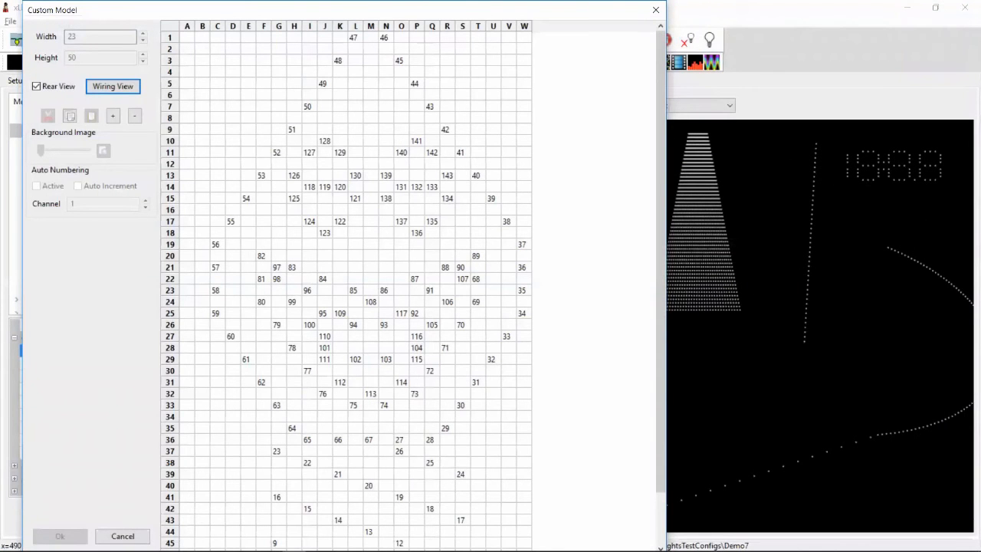
pyautogui.moveTo(628, 10); pyautogui.dragTo(551, 149)
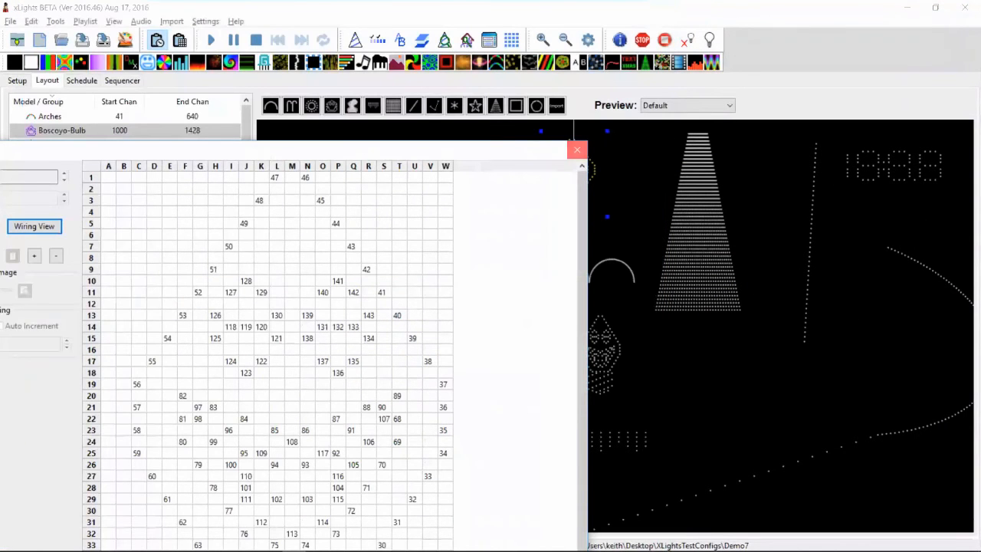
pyautogui.click(578, 149)
# Open the Custom tree model's data, examine its node numbers and colours in an enlarged wiring view, and close that view
pyautogui.click(330, 178)
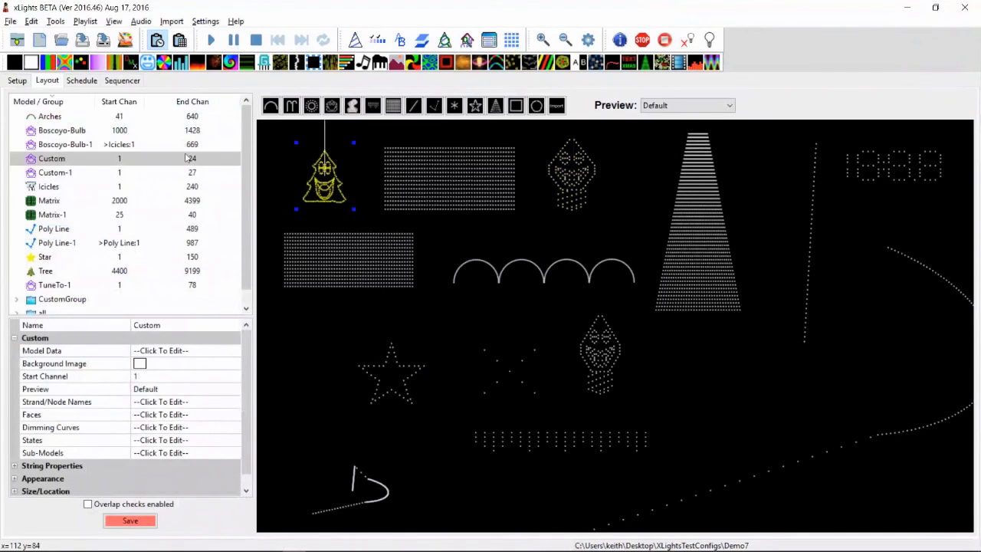
pyautogui.moveTo(206, 242)
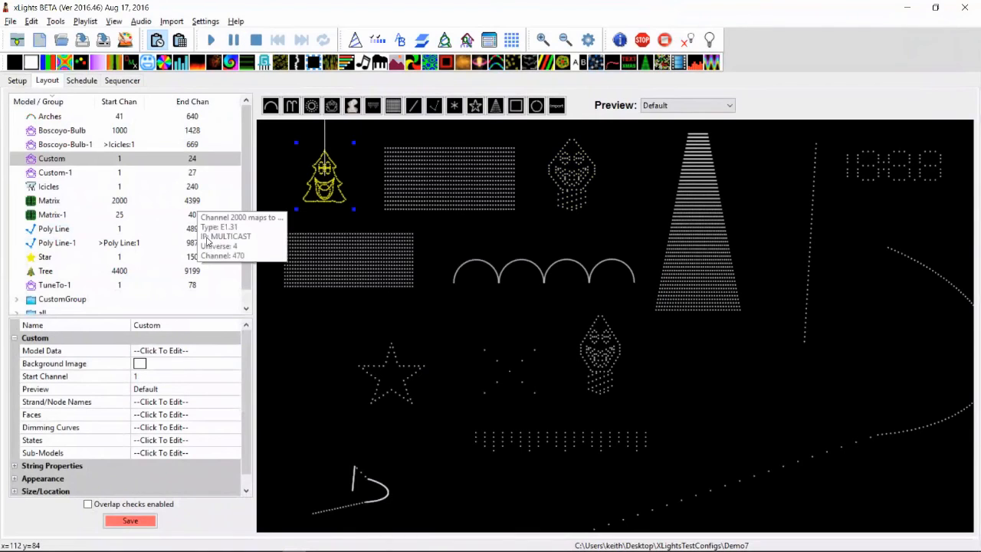
pyautogui.click(234, 352)
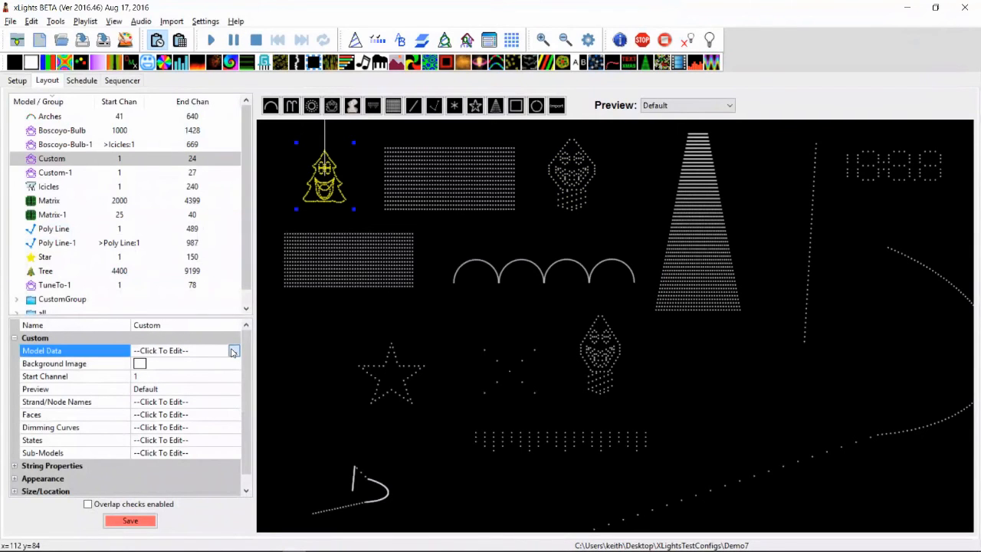
pyautogui.click(234, 350)
pyautogui.click(97, 194)
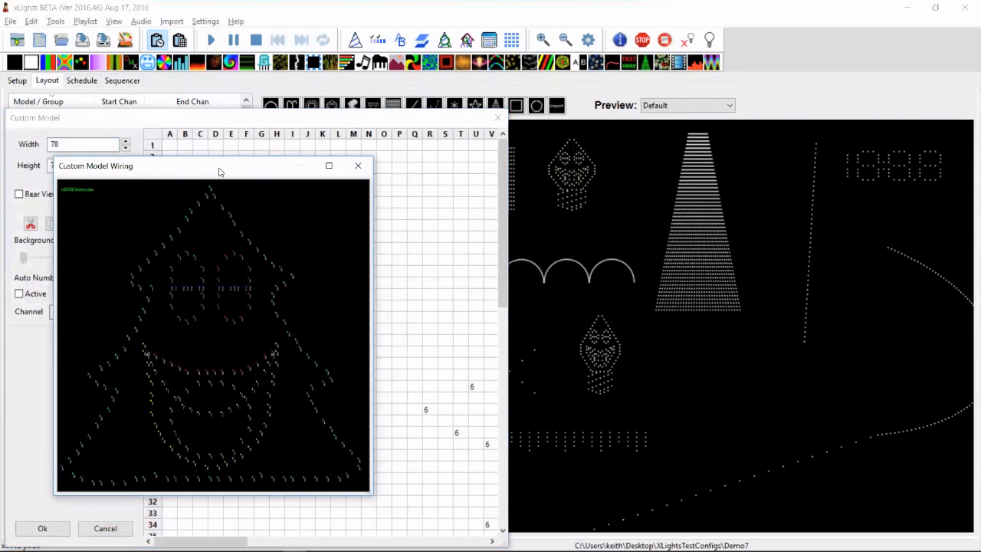
pyautogui.moveTo(219, 170); pyautogui.dragTo(178, 24)
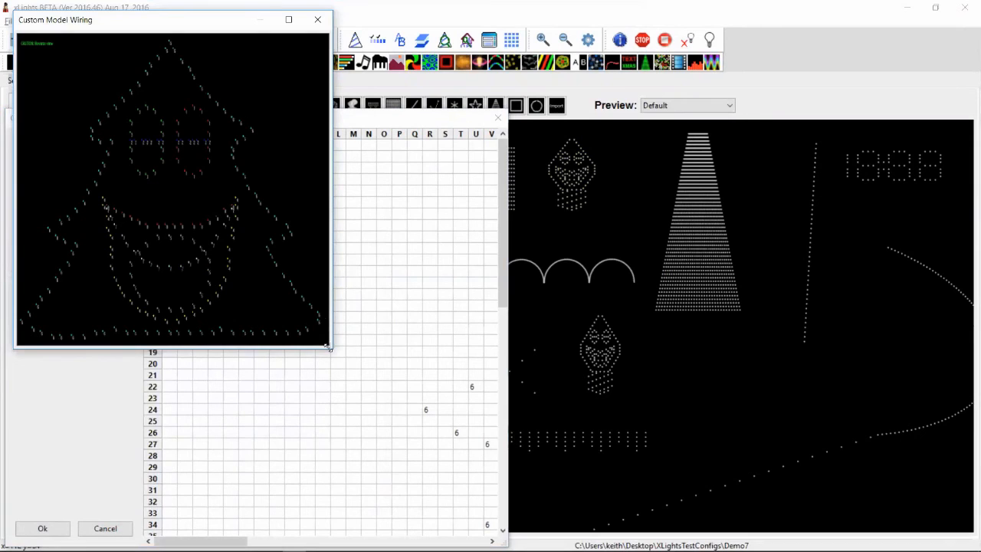
pyautogui.moveTo(327, 347); pyautogui.dragTo(980, 549)
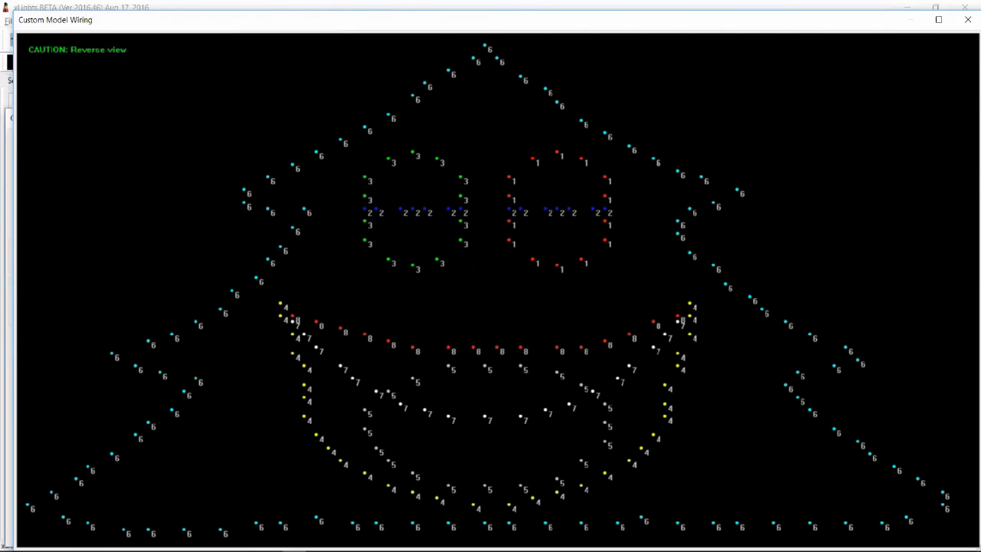
pyautogui.click(967, 19)
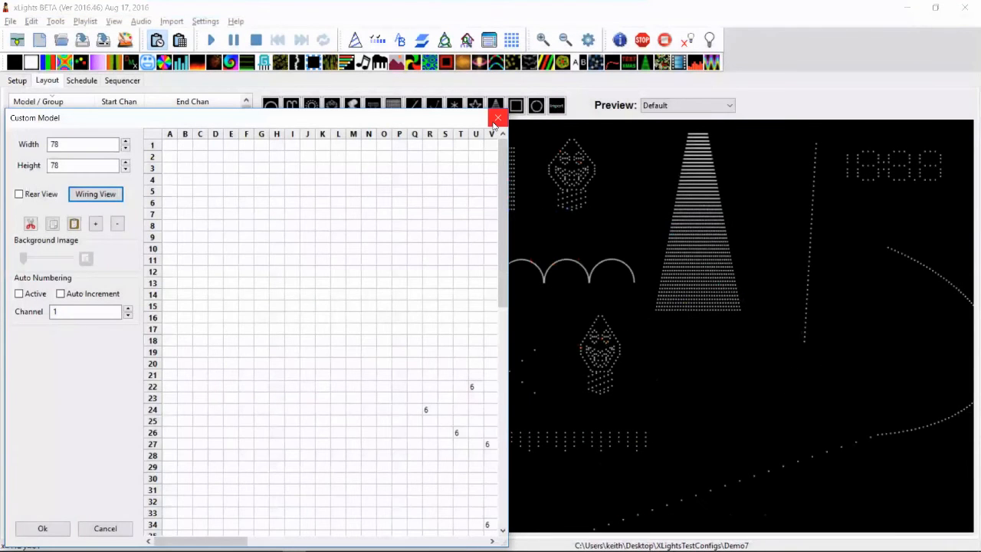
# Close the Custom model's data, examine Boscoyo-Bulb's wiring view from its model data, and close both views
pyautogui.click(497, 119)
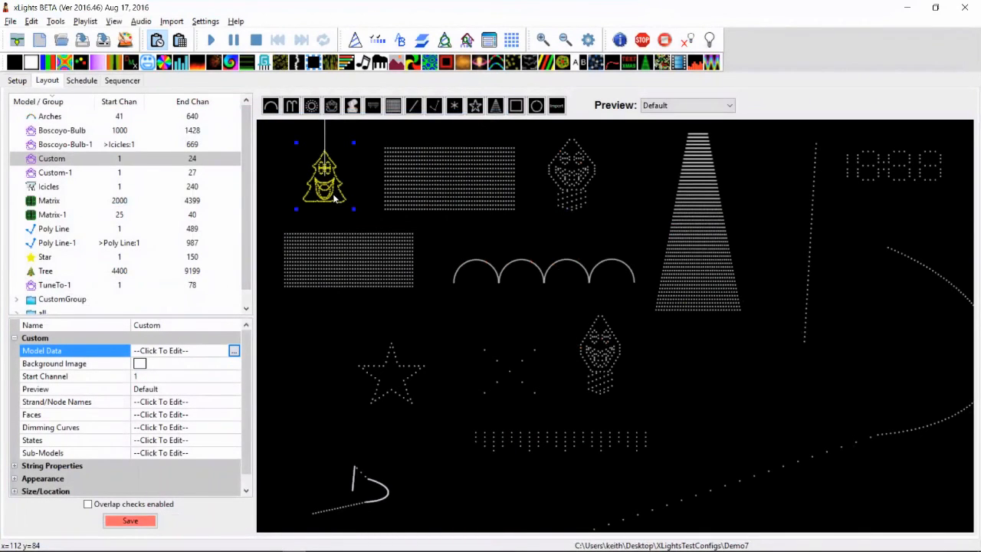
pyautogui.click(571, 172)
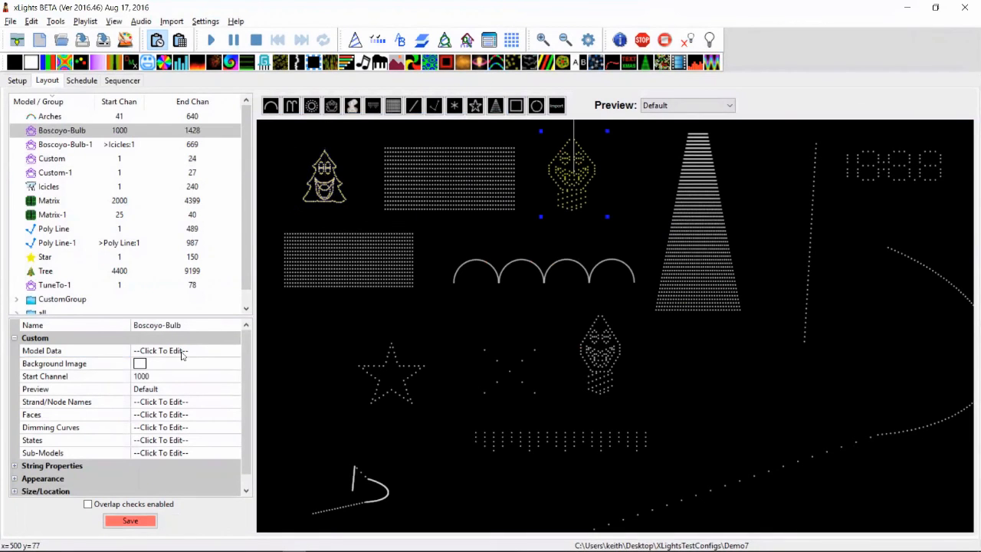
pyautogui.click(233, 352)
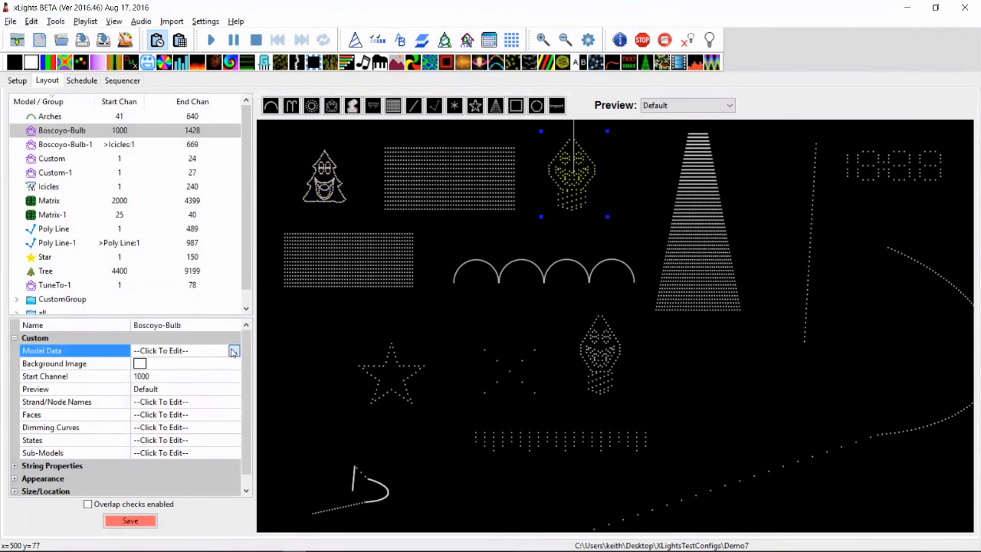
pyautogui.click(105, 193)
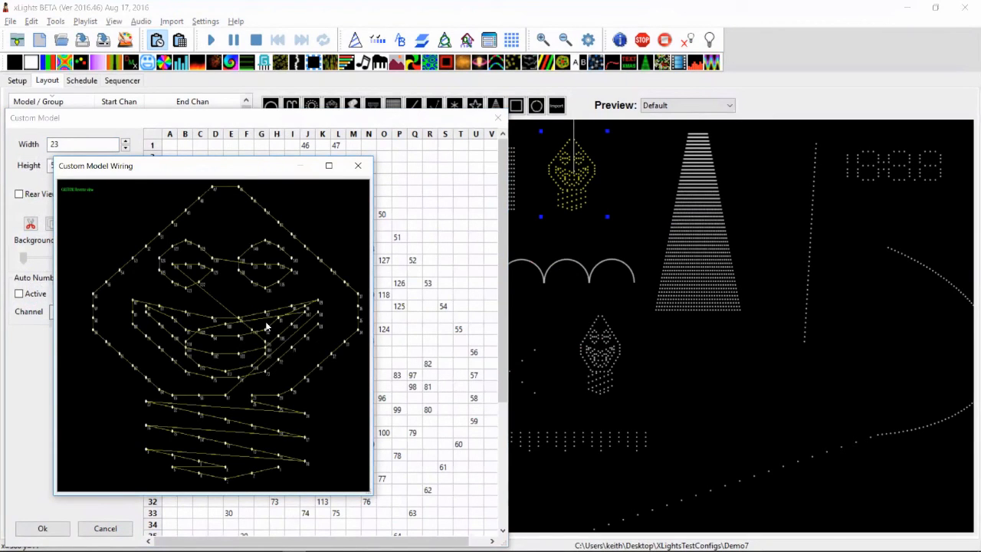
pyautogui.click(358, 167)
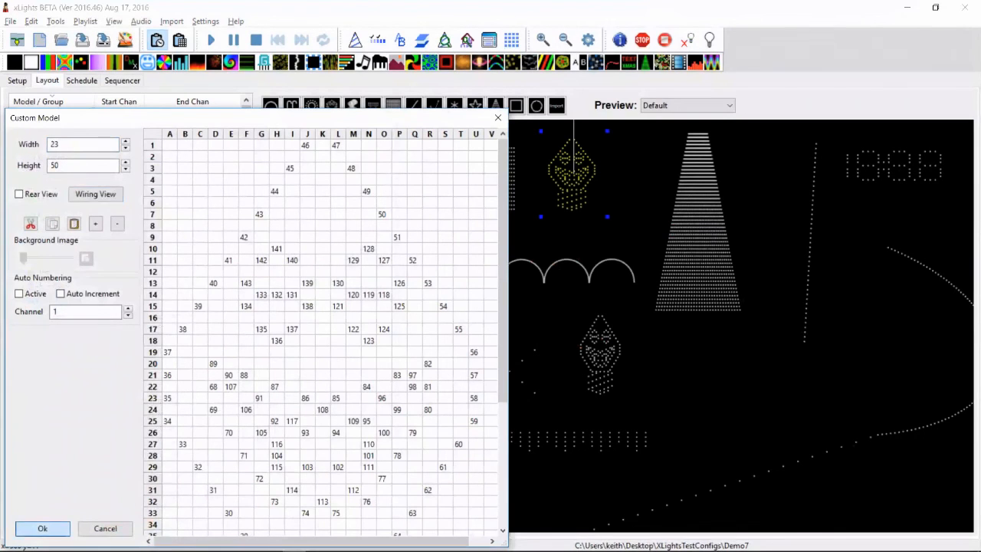
pyautogui.click(42, 529)
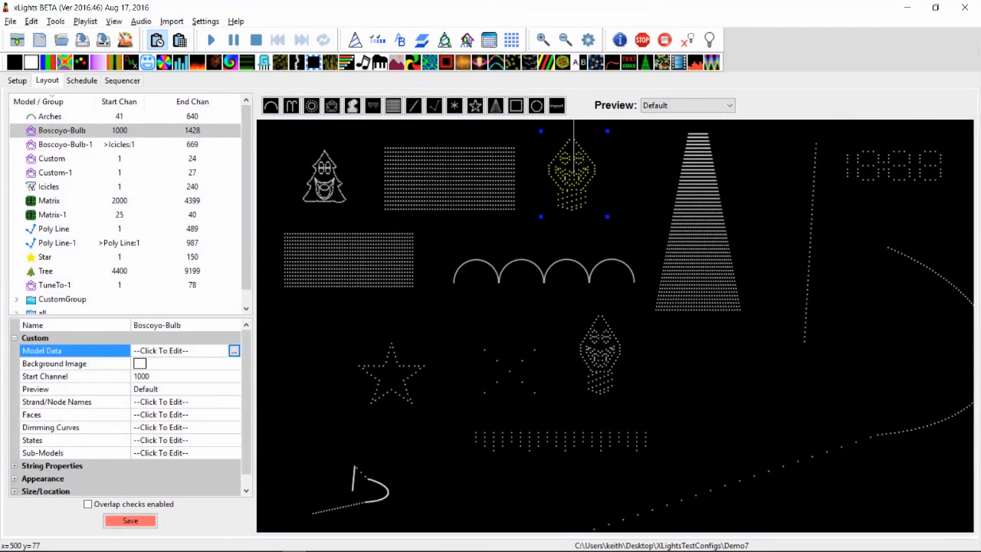
# Switch to the Notepad++ session notes and go to the item about additional columns in the models export
pyautogui.hotkey('alt', 'Tab')
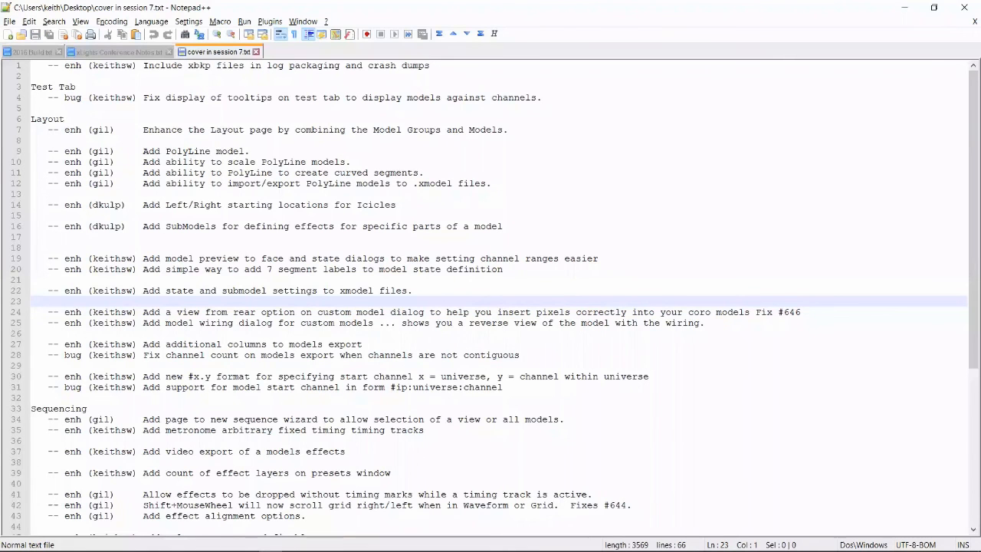
pyautogui.press('Down')
pyautogui.press('Down')
pyautogui.press('Down')
pyautogui.press('Down')
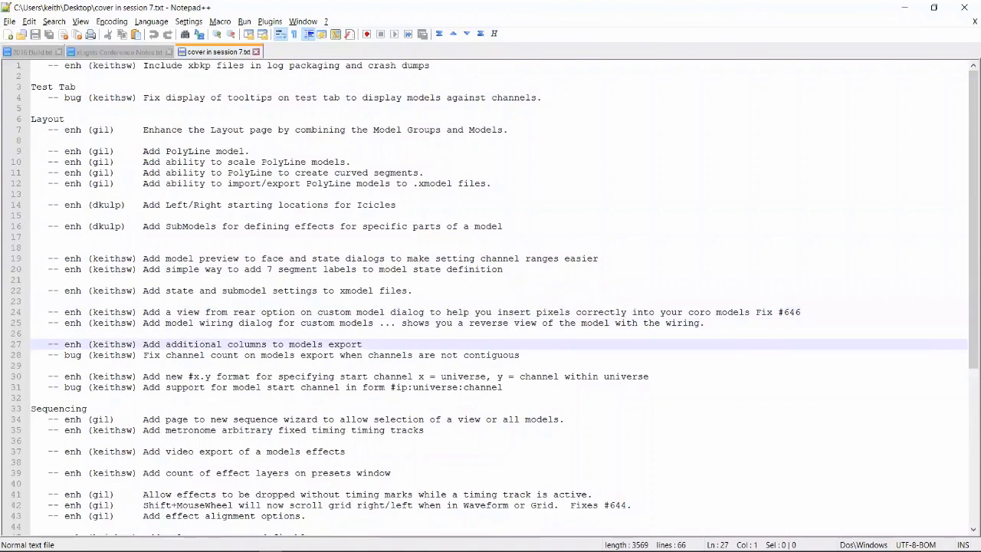
# Switch back to xLights and export the models to a CSV file named aaa in the Demo7 folder
pyautogui.hotkey('alt', 'Tab')
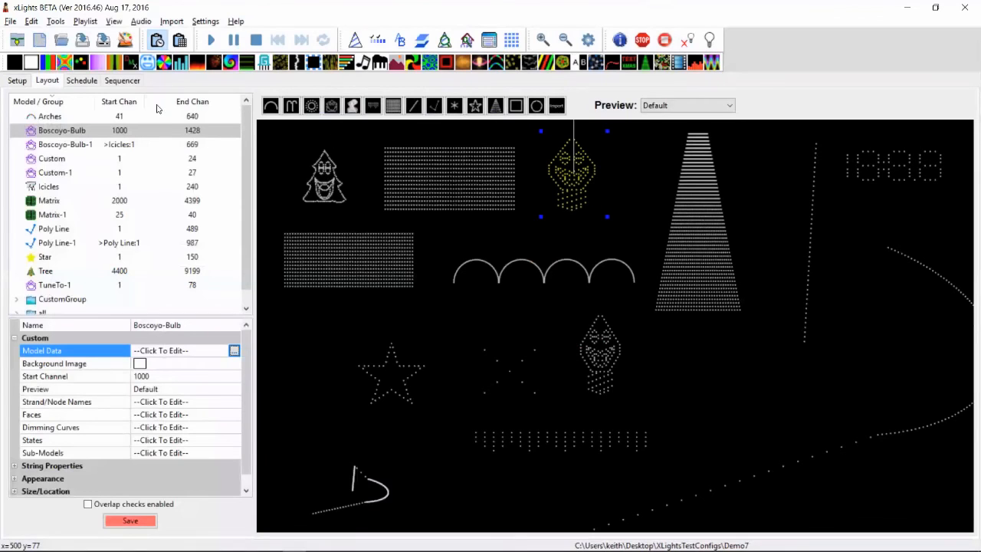
pyautogui.click(55, 20)
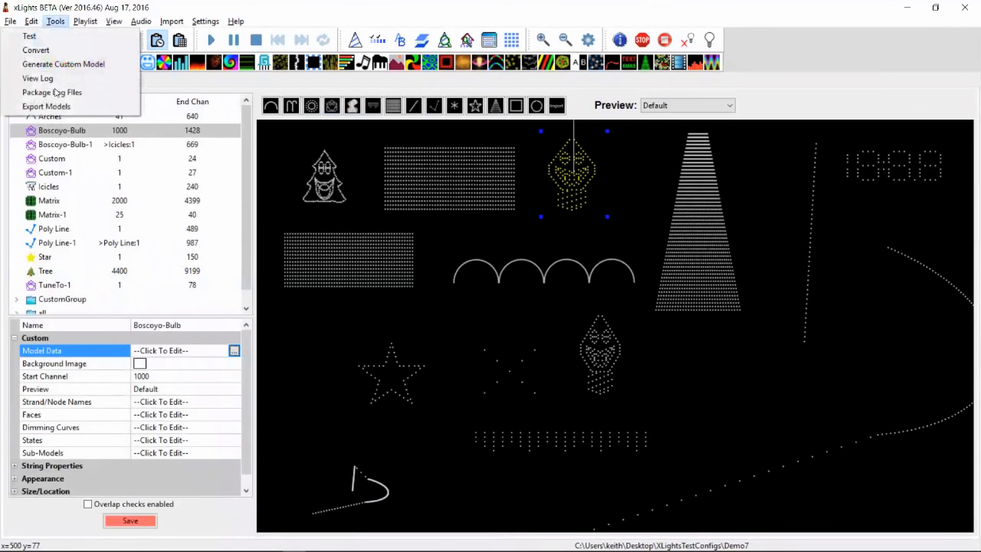
pyautogui.click(59, 107)
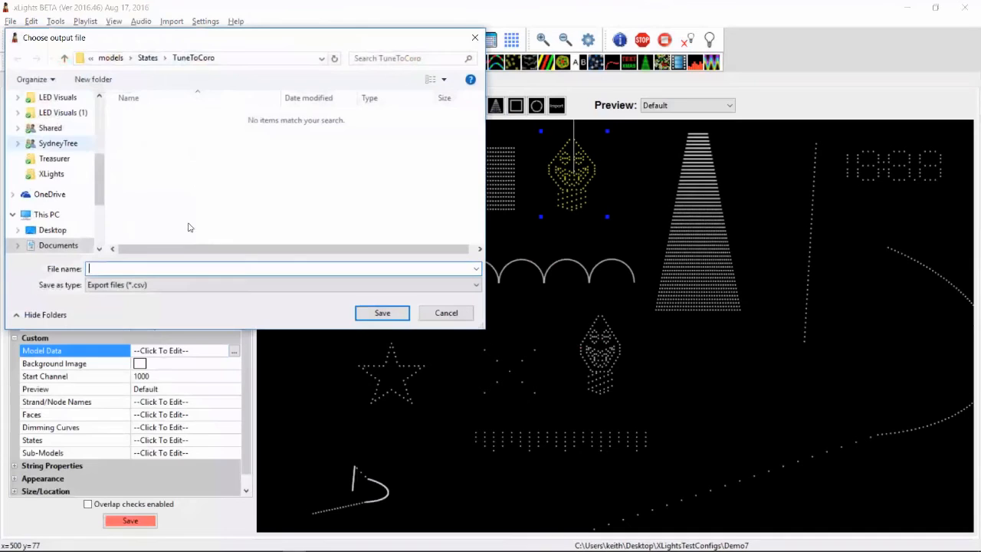
pyautogui.doubleClick(139, 197)
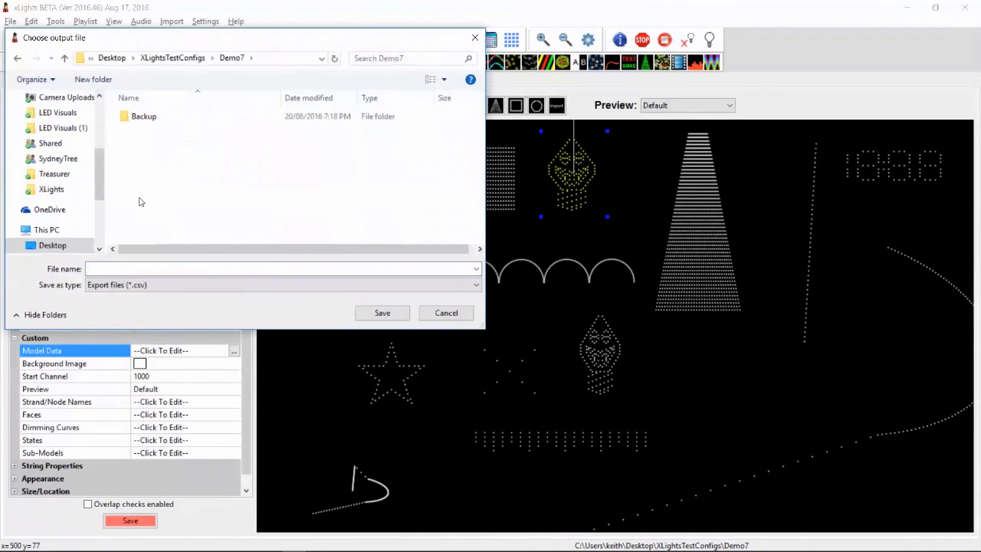
pyautogui.click(140, 269)
pyautogui.write('aaa')
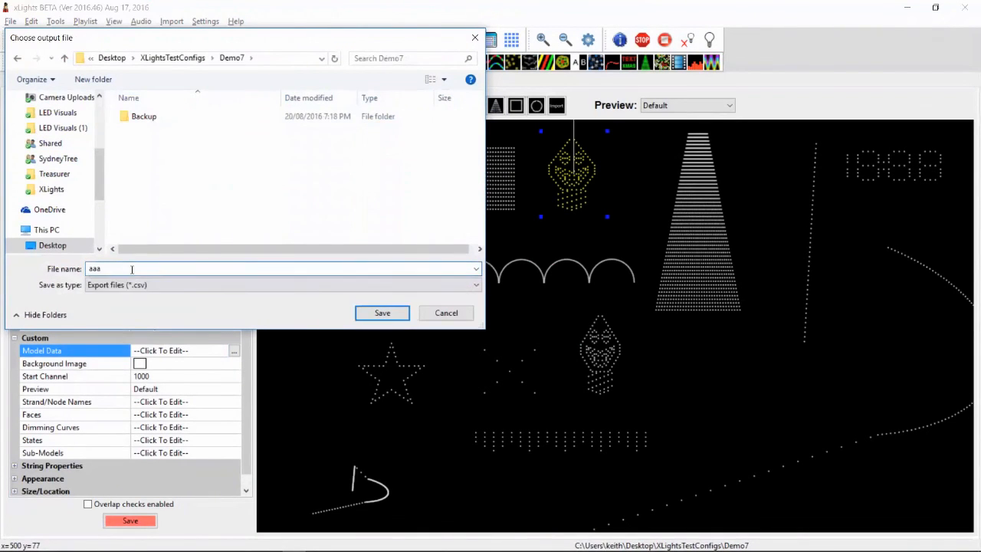
pyautogui.press('Return')
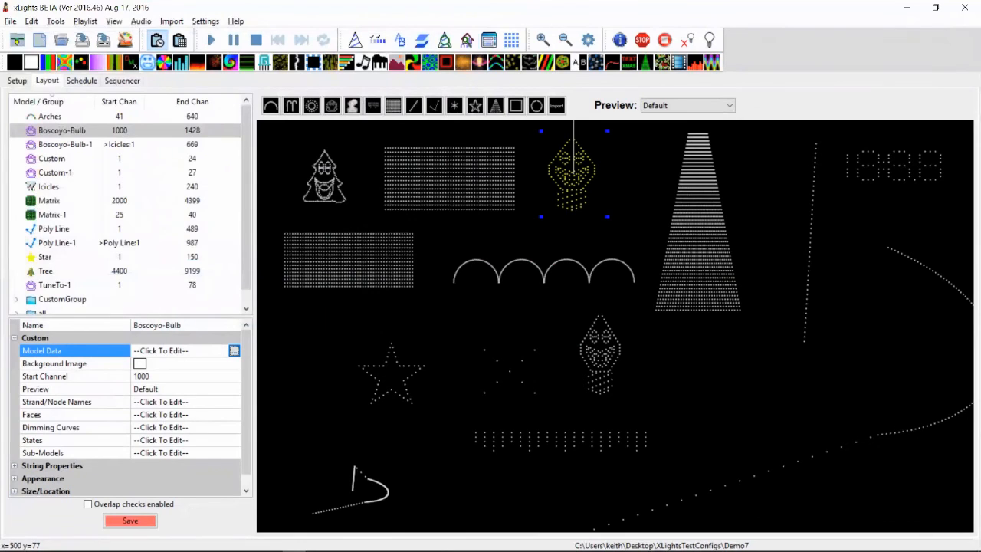
# Show the desktop, open aaa.csv from XLightsTestConfigs' Demo7 folder in Excel, and maximize its window
pyautogui.press('super+d')
pyautogui.doubleClick(167, 35)
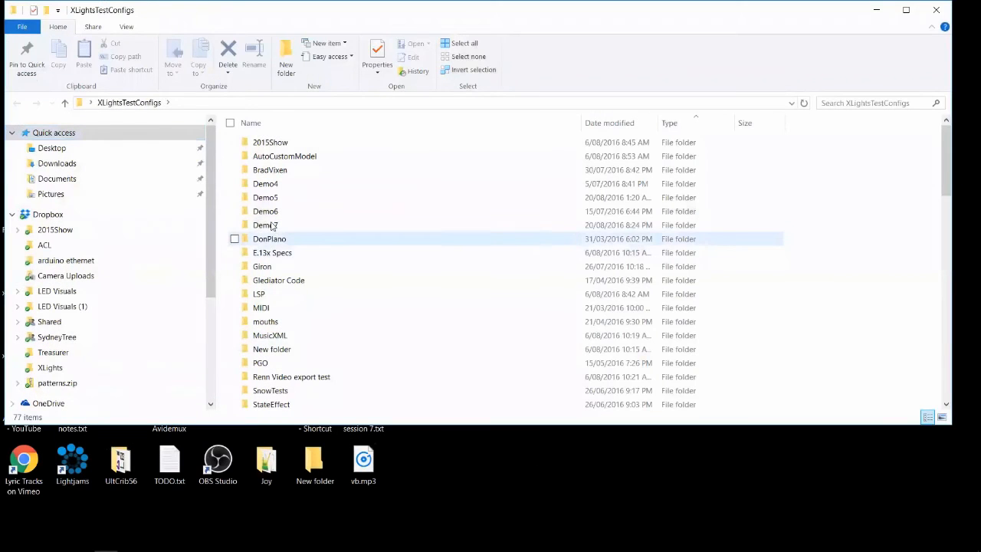
pyautogui.click(272, 226)
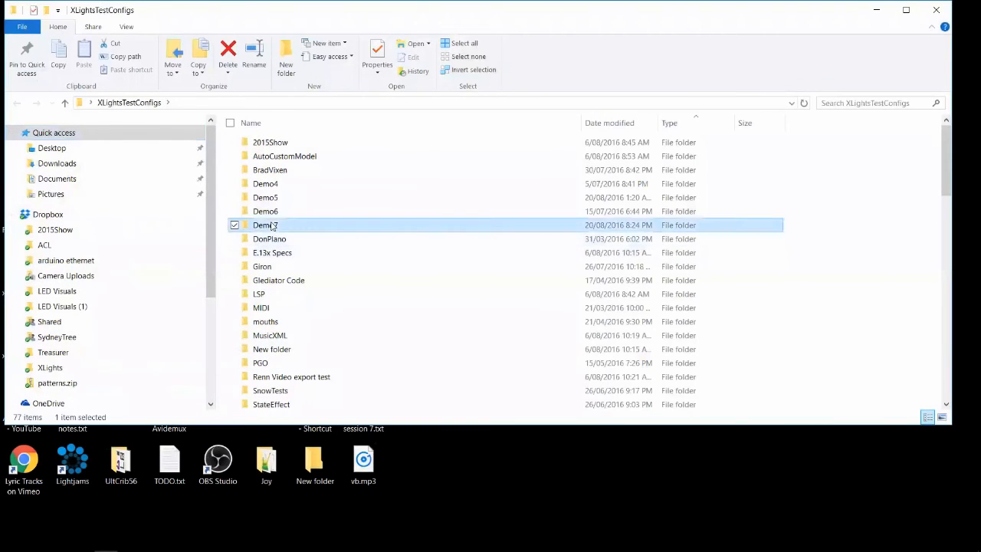
pyautogui.doubleClick(272, 226)
pyautogui.click(266, 186)
pyautogui.doubleClick(266, 185)
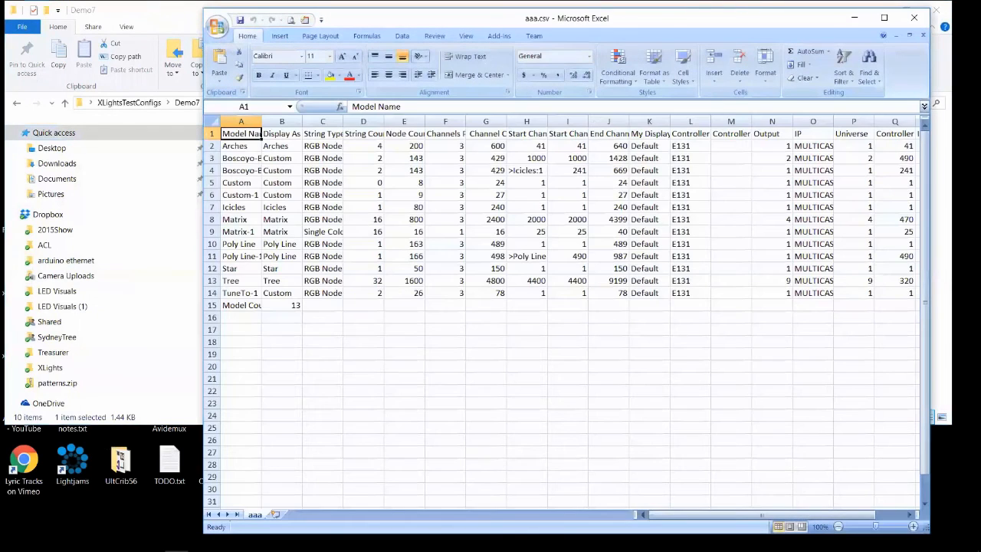
pyautogui.doubleClick(495, 17)
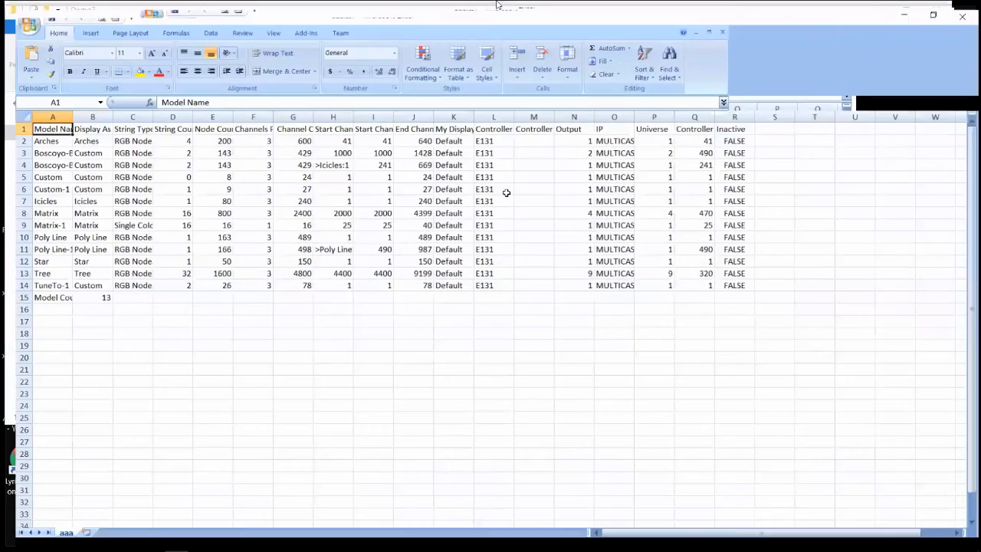
# Examine the exported column headings from Display As through End Channel No, ending at Channel Count
pyautogui.press('Right')
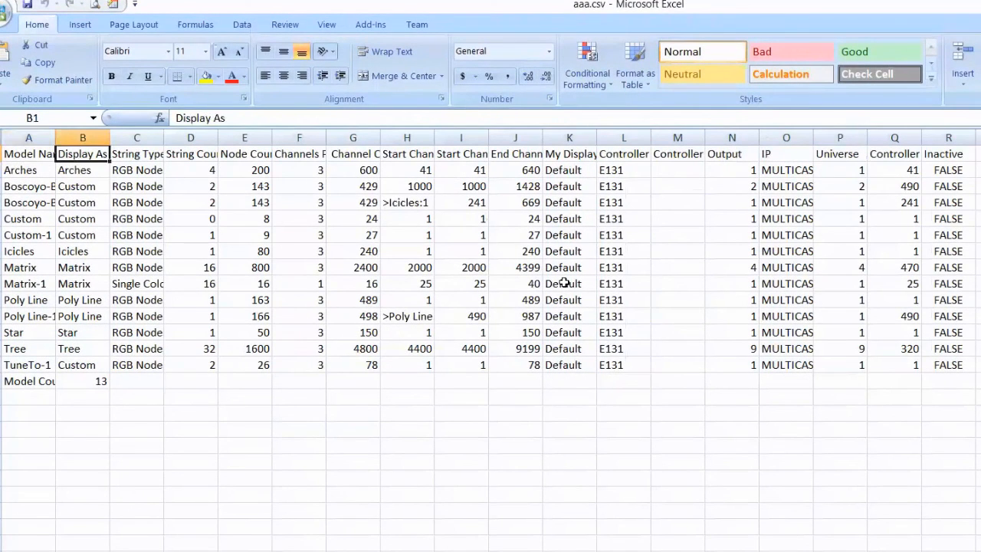
pyautogui.press('Right')
pyautogui.press('Right')
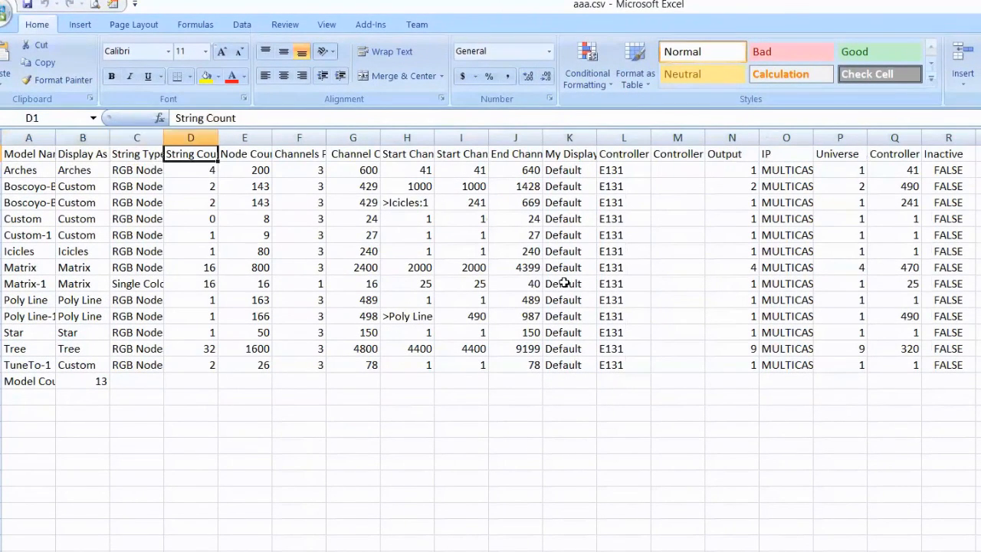
pyautogui.press('Right')
pyautogui.press('Right')
pyautogui.press('Right')
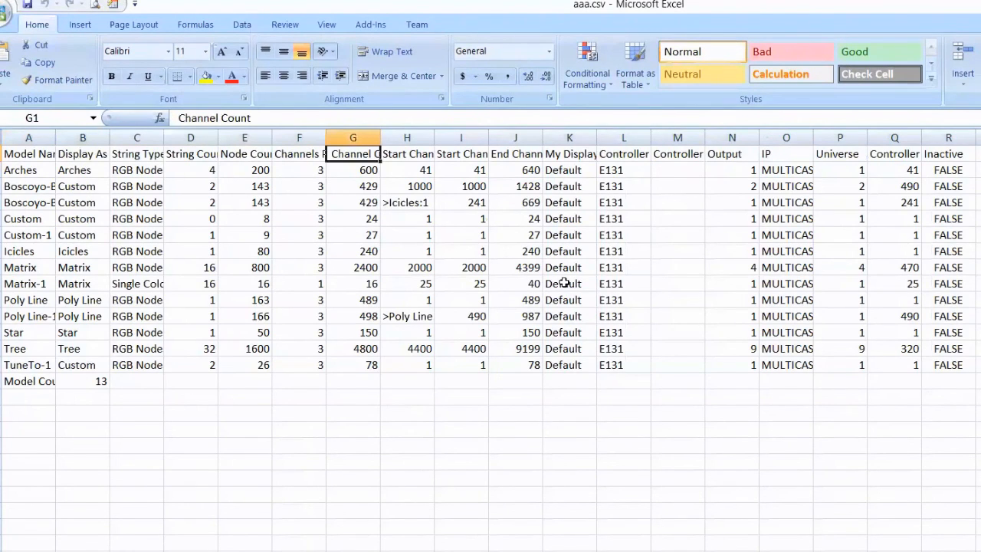
pyautogui.press('Left')
pyautogui.press('Right')
pyautogui.press('Right')
pyautogui.press('Right')
pyautogui.press('Right')
pyautogui.press('Left')
pyautogui.press('Left')
pyautogui.press('Left')
pyautogui.press('Down')
pyautogui.press('Up')
# Highlight the Channel Count column from its heading through the TuneTo-1 row to review it, then clear the selection
pyautogui.hotkey('shift', 'Down')
pyautogui.hotkey('shift', 'Down')
pyautogui.hotkey('shift', 'Down')
pyautogui.hotkey('shift', 'Down')
pyautogui.hotkey('shift', 'Down')
pyautogui.hotkey('shift', 'Down')
pyautogui.hotkey('shift', 'Down')
pyautogui.hotkey('shift', 'Down')
pyautogui.hotkey('shift', 'Down')
pyautogui.hotkey('shift', 'Down')
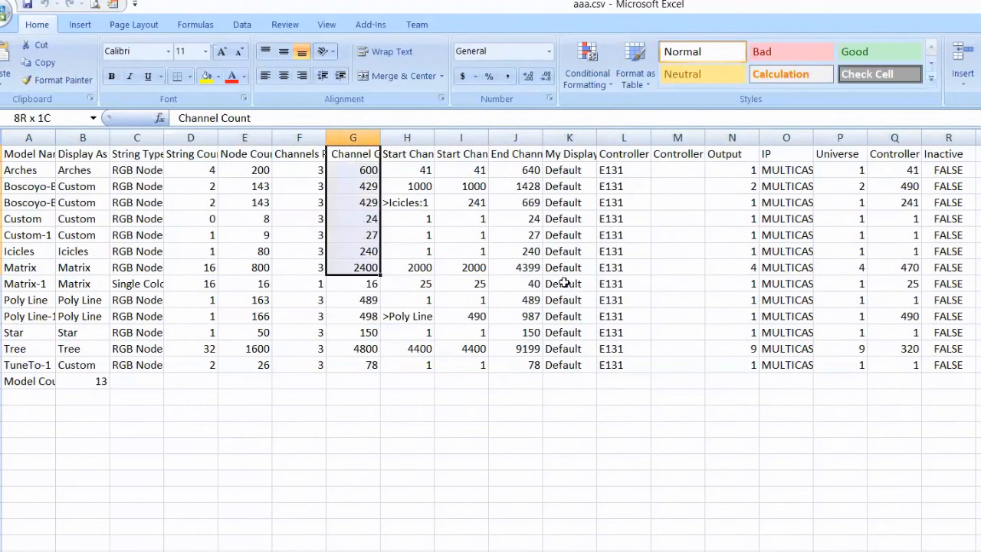
pyautogui.hotkey('shift', 'Down')
pyautogui.hotkey('shift', 'Down')
pyautogui.hotkey('shift', 'Down')
pyautogui.hotkey('shift', 'Down')
pyautogui.hotkey('shift', 'Up')
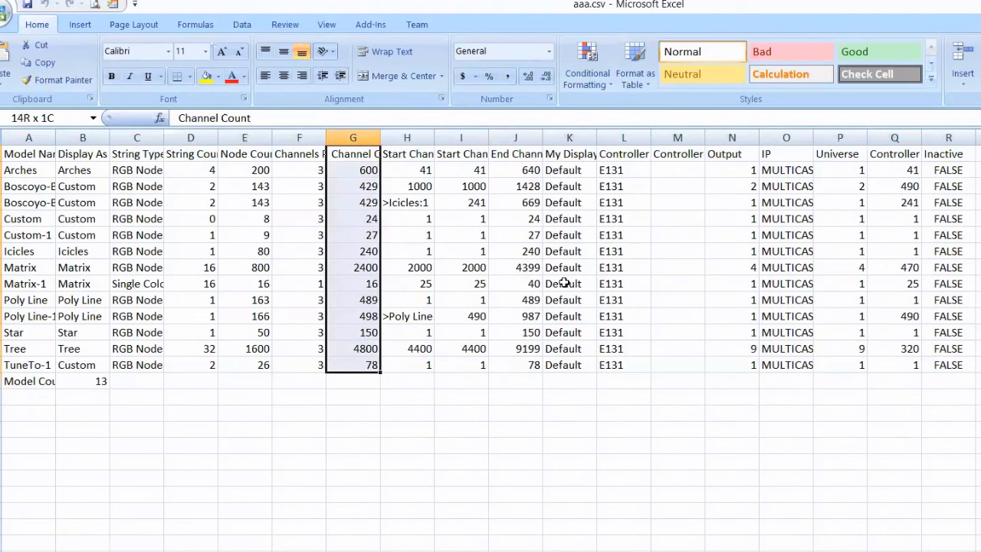
pyautogui.press('Up')
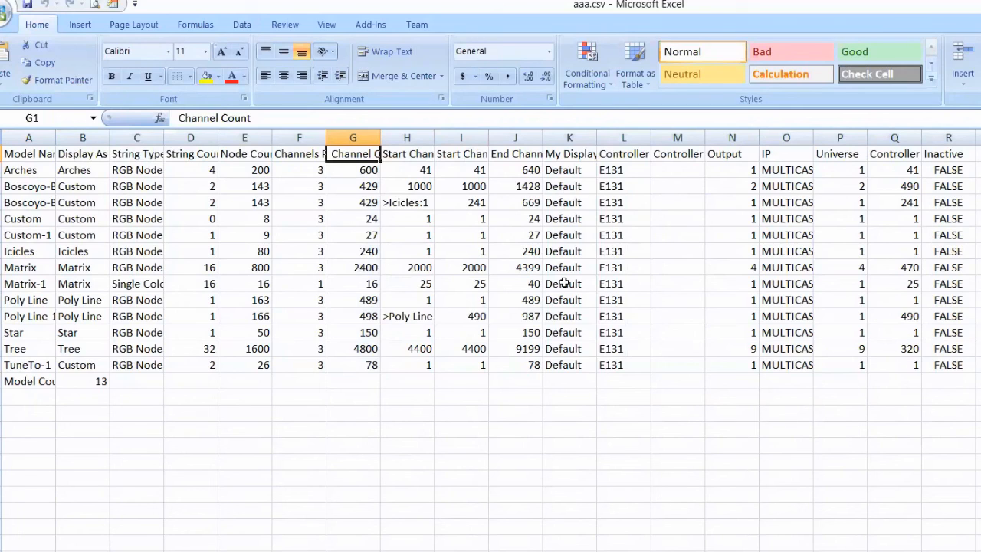
# Review the first Channel Count entries and the start channel and End Channel No columns
pyautogui.press('Down')
pyautogui.press('Down')
pyautogui.press('Up')
pyautogui.press('Up')
pyautogui.press('Down')
pyautogui.press('Down')
pyautogui.press('Up')
pyautogui.press('Up')
pyautogui.press('Right')
pyautogui.press('Right')
pyautogui.press('Right')
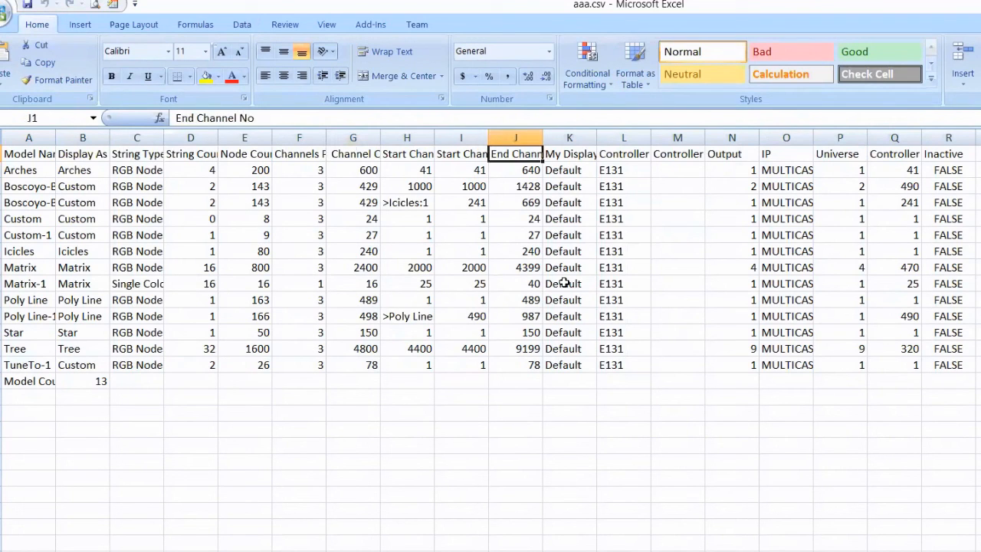
# Go back through the headings to compare the String Count and Node Count columns
pyautogui.press('Right')
pyautogui.press('Left')
pyautogui.press('Left')
pyautogui.press('Left')
pyautogui.press('Left')
pyautogui.press('Left')
pyautogui.press('Left')
pyautogui.press('Left')
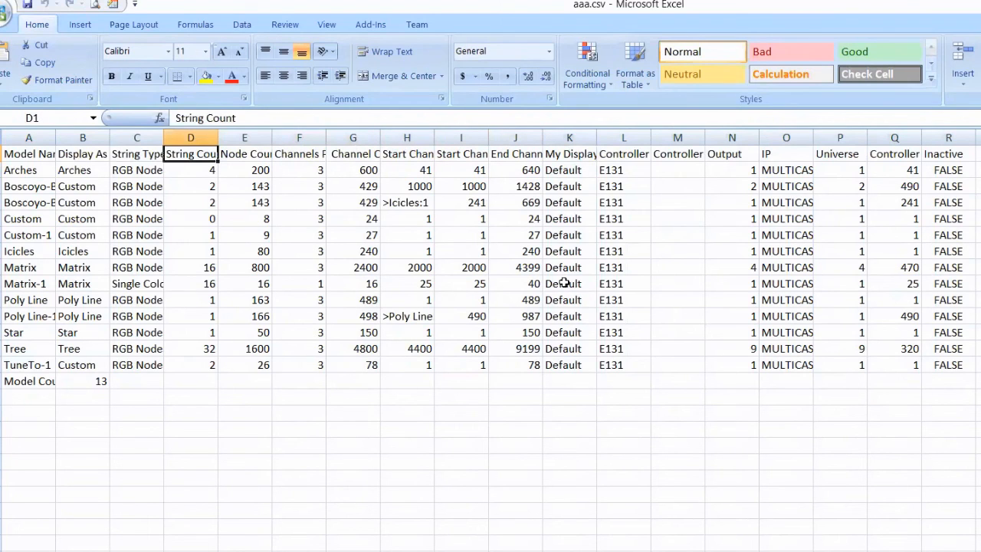
pyautogui.press('Right')
pyautogui.press('Left')
pyautogui.press('Right')
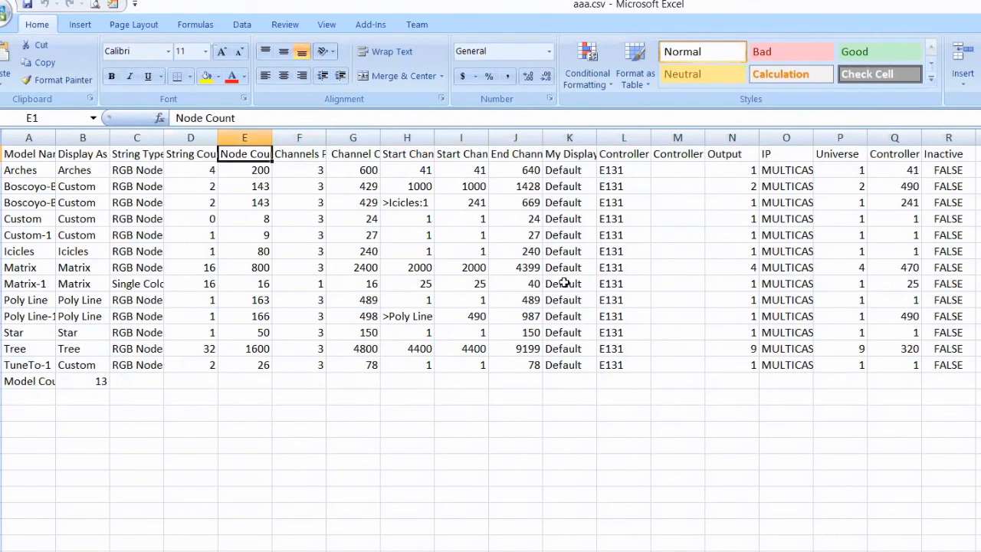
pyautogui.press('Left')
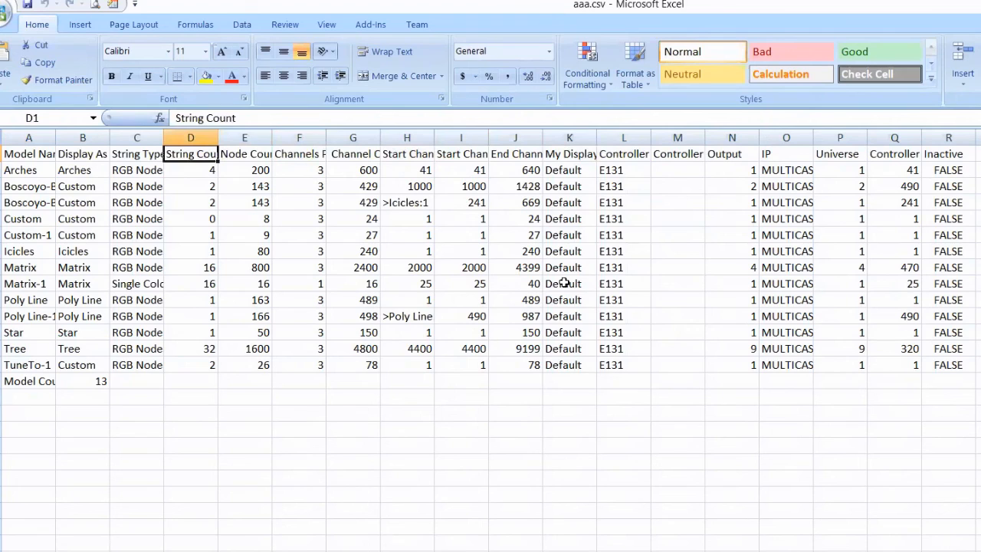
pyautogui.press('Right')
pyautogui.press('Right')
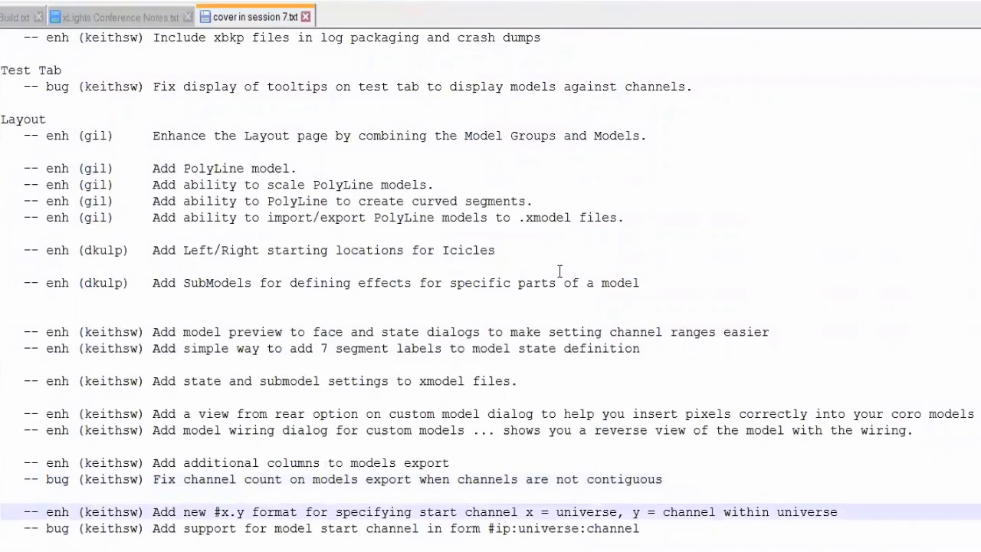
# Locate the item on the new #x.y start channel format in the Notepad++ session notes
pyautogui.press('Up')
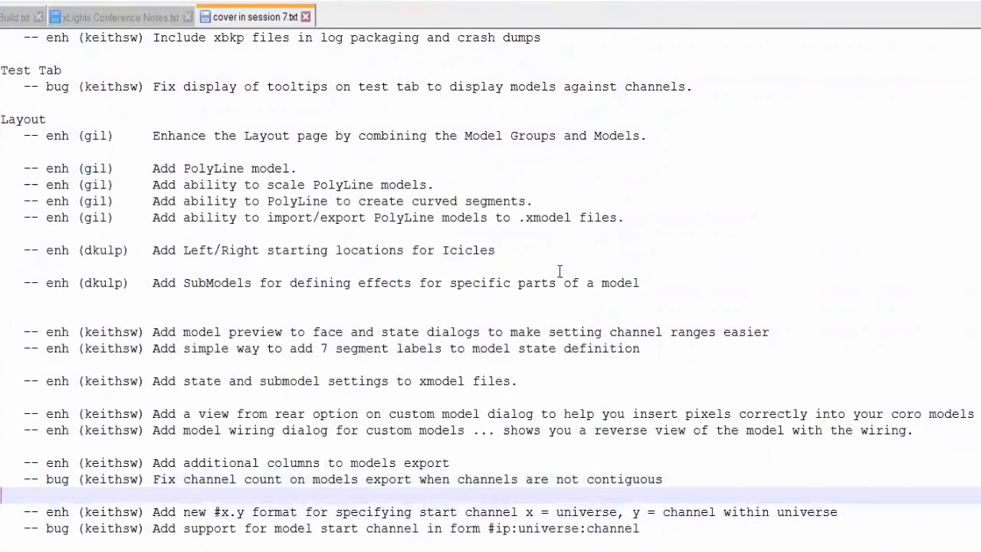
pyautogui.press('Down')
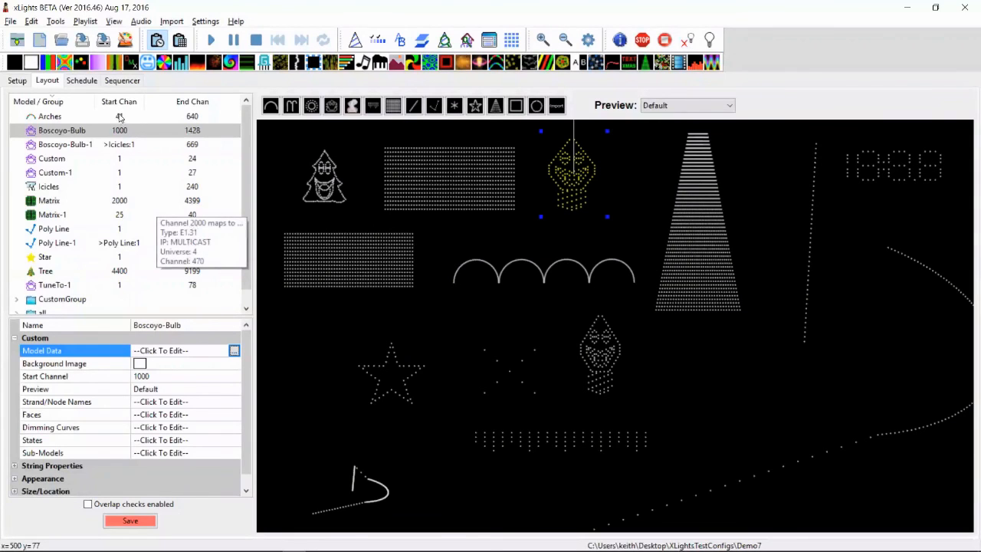
# Set the start channel of the Custom tree-face model to universe 3, channel 1 using the value #3:1
pyautogui.click(77, 231)
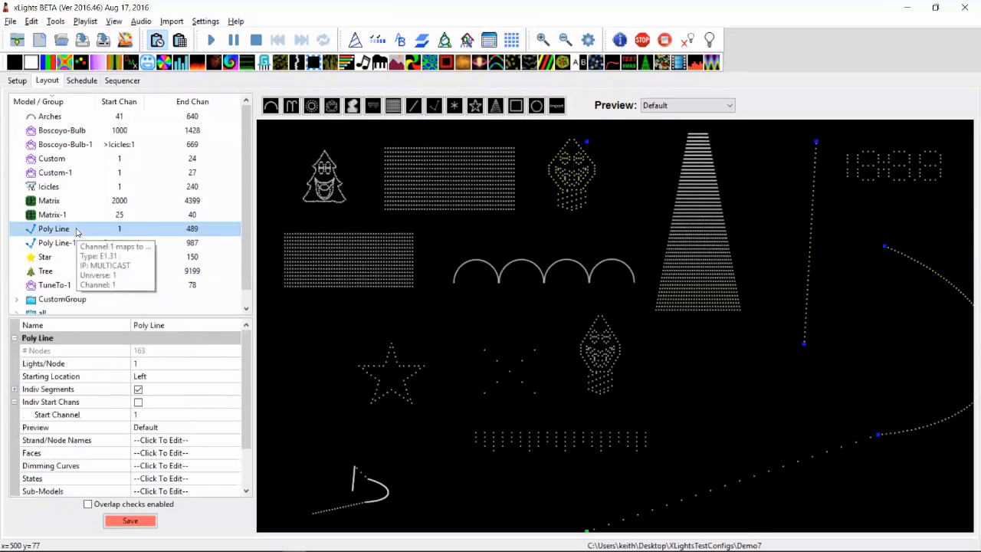
pyautogui.click(53, 160)
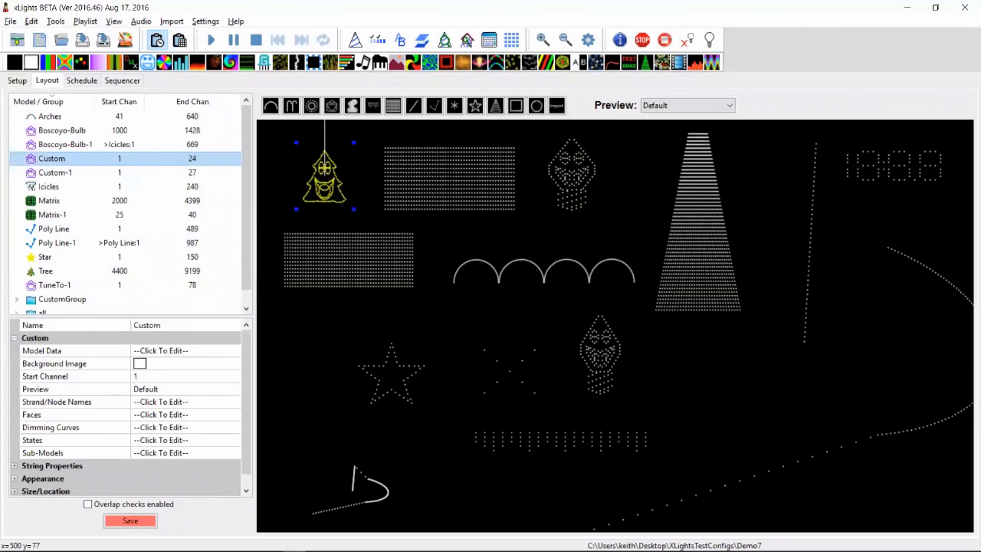
pyautogui.scroll(-1, 131, 406)
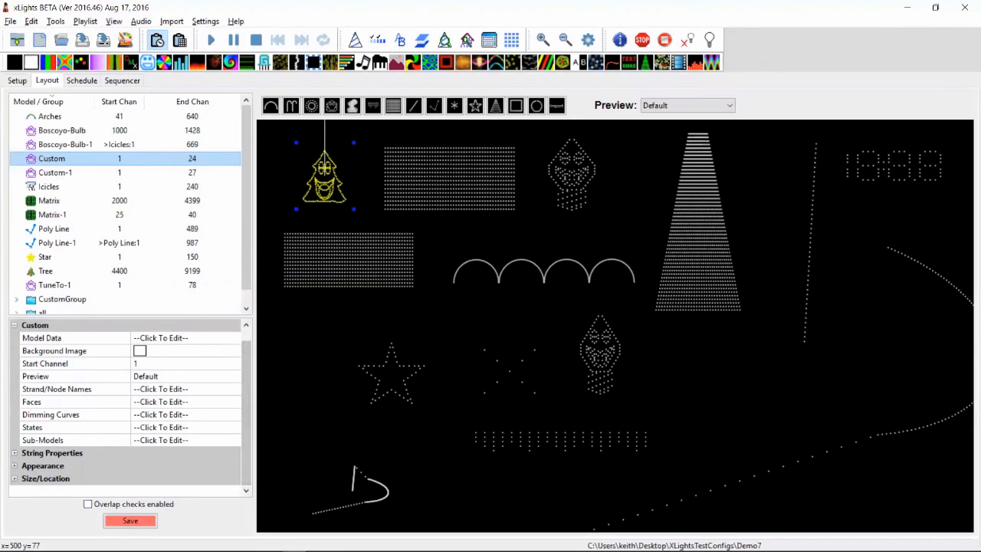
pyautogui.click(166, 362)
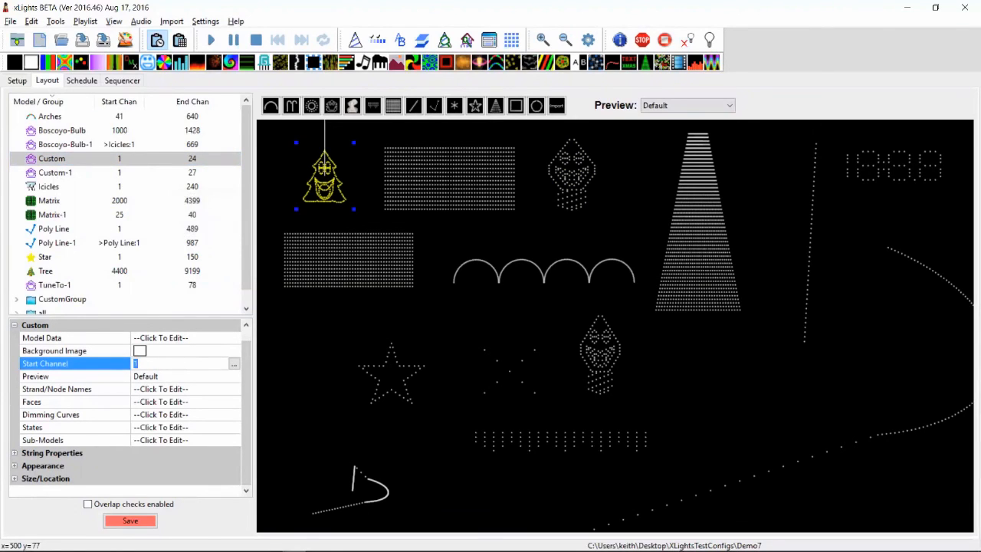
pyautogui.write('#3:1')
pyautogui.press('Return')
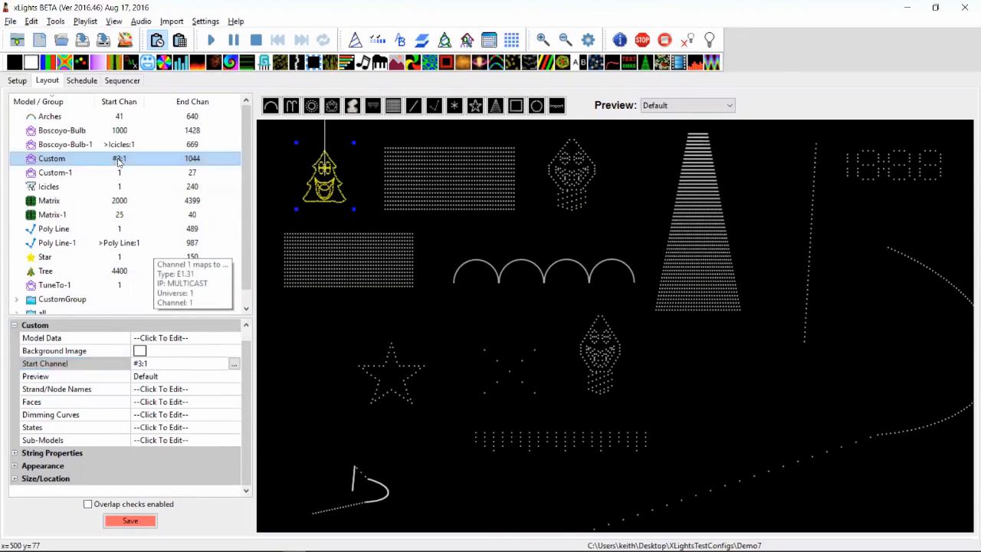
# Check the channel mapping details of the Custom model and review the E1.31 universes in the lighting networks setup
pyautogui.click(119, 173)
pyautogui.click(119, 159)
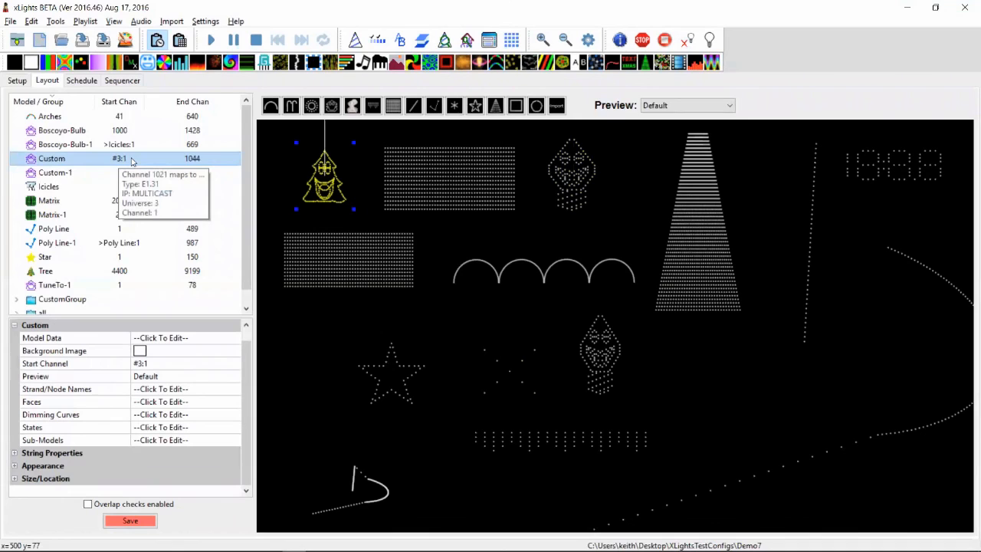
pyautogui.click(104, 175)
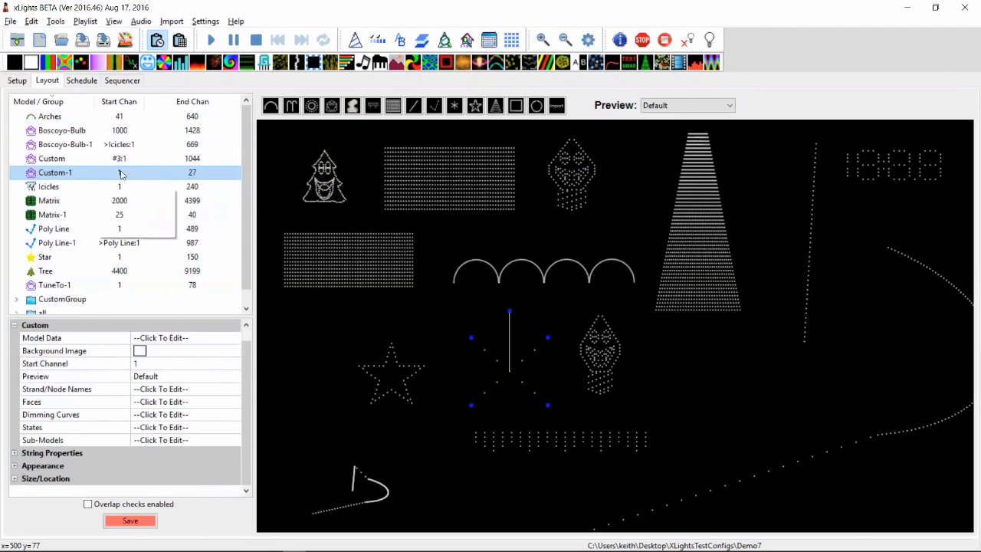
pyautogui.click(21, 82)
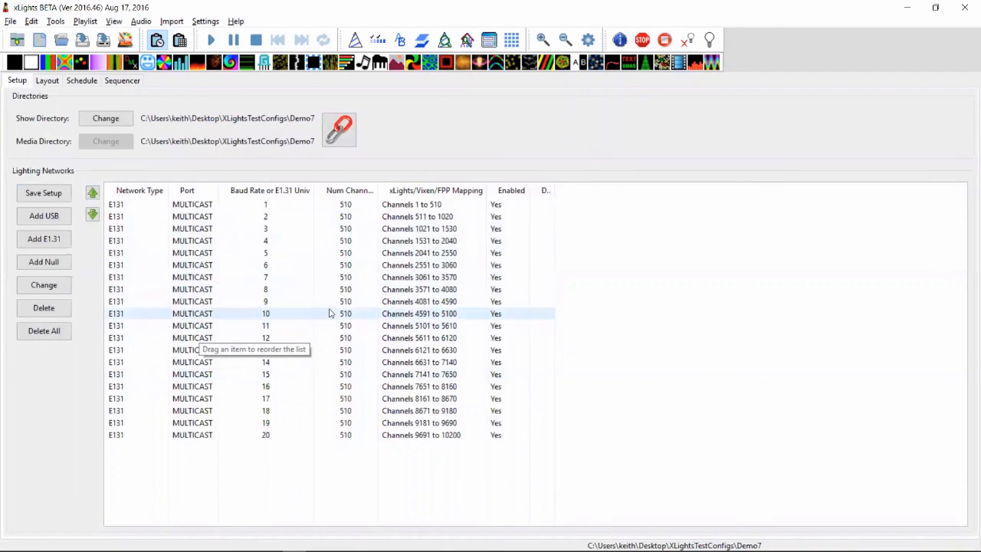
# In the layout, set the Custom-1 model's start channel to #192.168.1.2:34:1 and highlight the universe part of the value
pyautogui.click(48, 82)
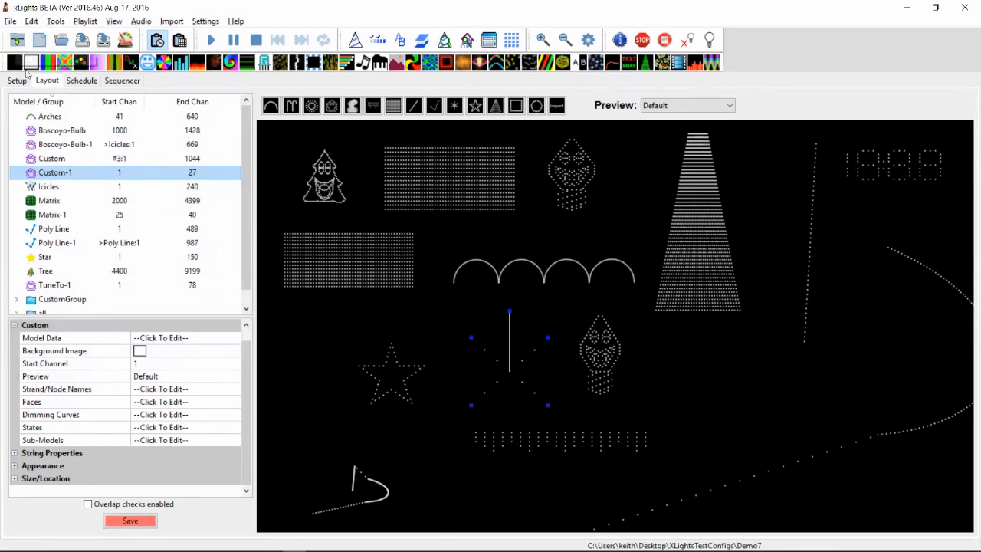
pyautogui.click(174, 362)
pyautogui.write('#')
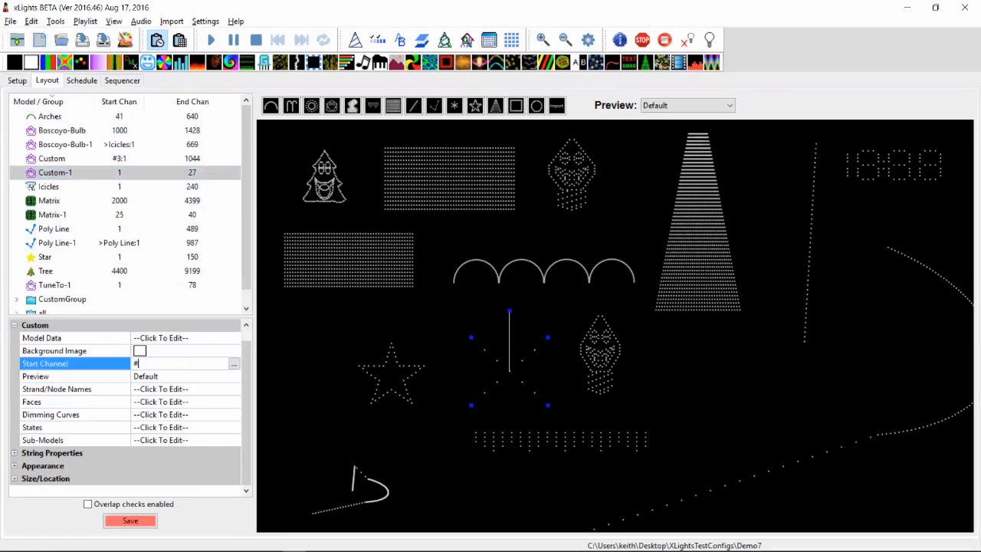
pyautogui.write('192.168.0.2')
pyautogui.press('BackSpace')
pyautogui.write('2:34:1')
pyautogui.press('Return')
pyautogui.moveTo(176, 364); pyautogui.dragTo(184, 364)
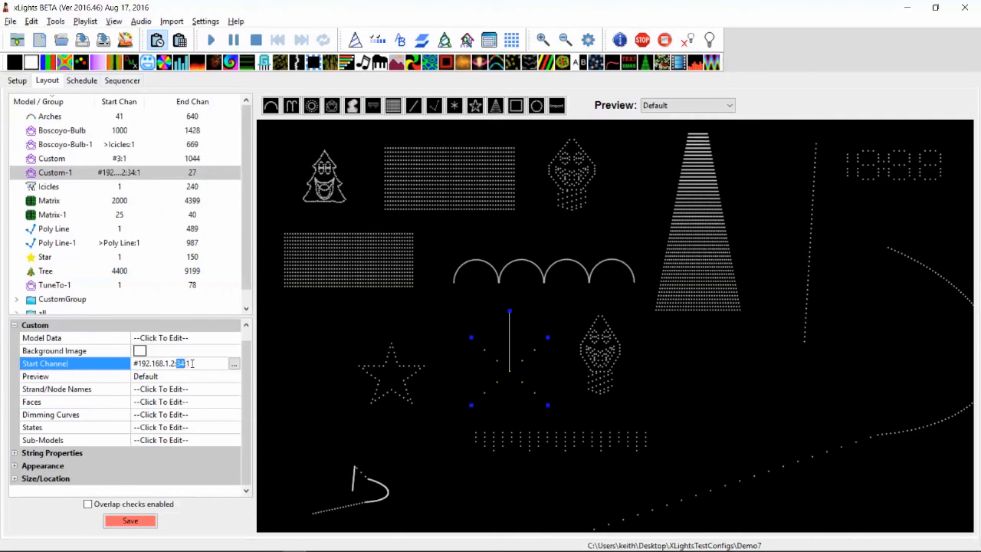
# Replace the Custom-1 model's start channel with #4:1
pyautogui.click(113, 360)
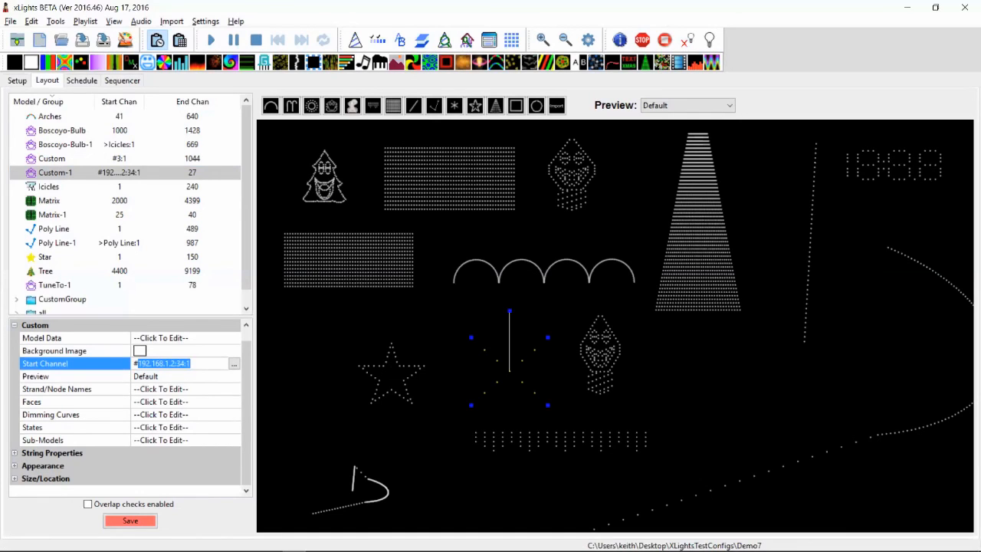
pyautogui.write('4:1')
pyautogui.press('Return')
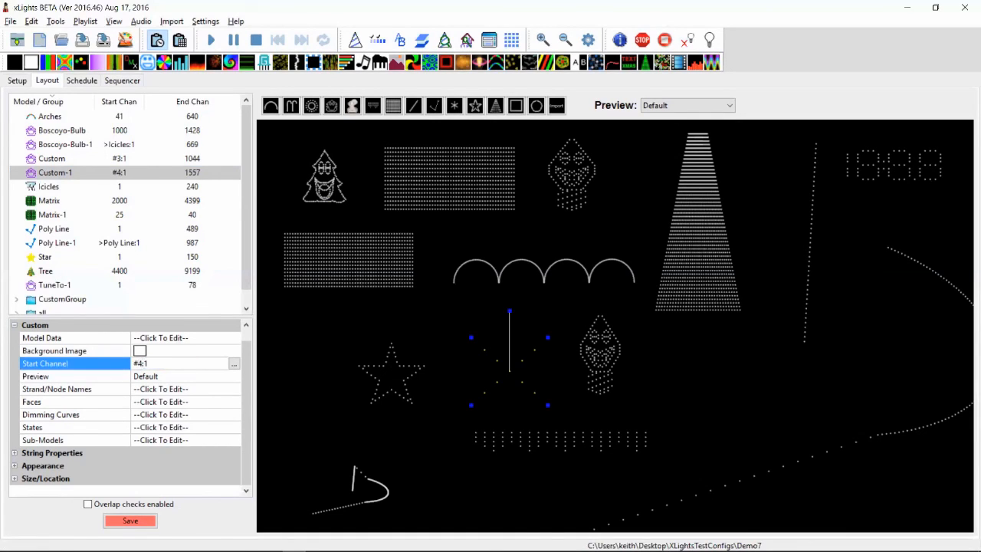
# Compare the universe and channel mapping details of the Custom and Custom-1 models
pyautogui.moveTo(121, 178)
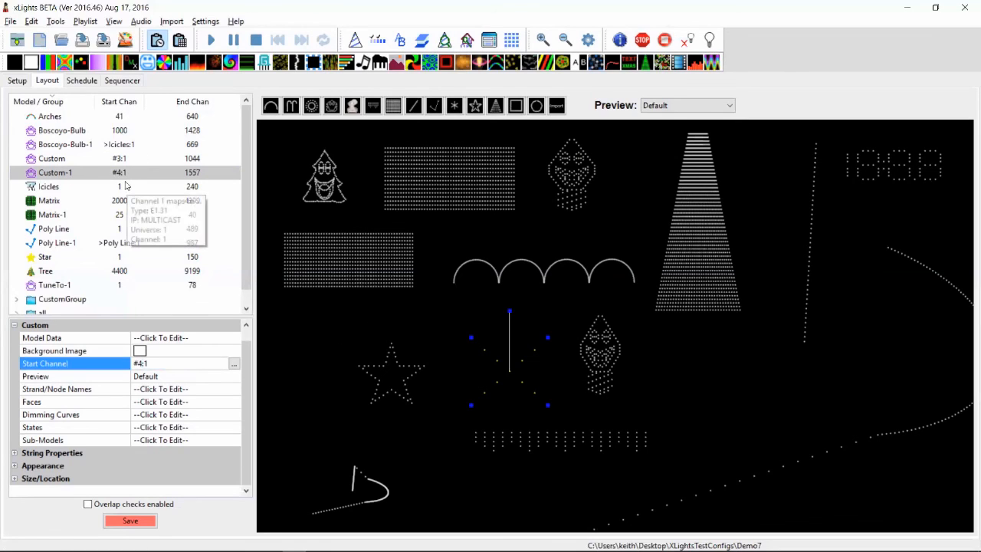
pyautogui.click(121, 159)
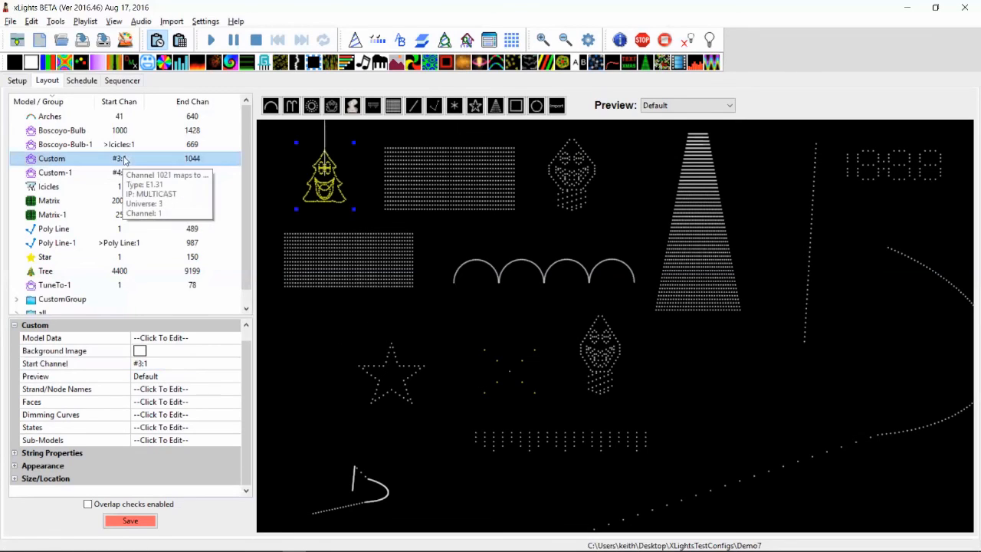
pyautogui.click(119, 172)
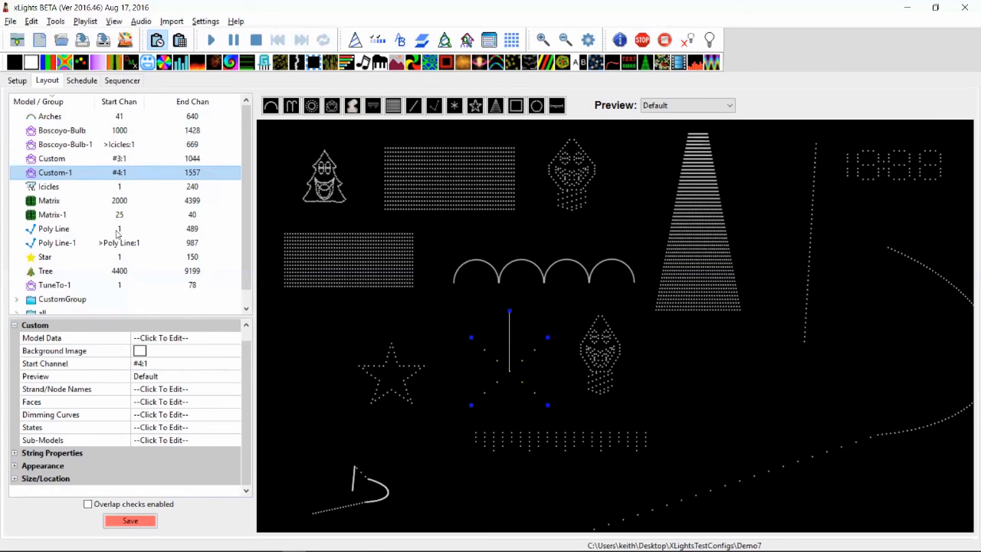
pyautogui.moveTo(145, 262)
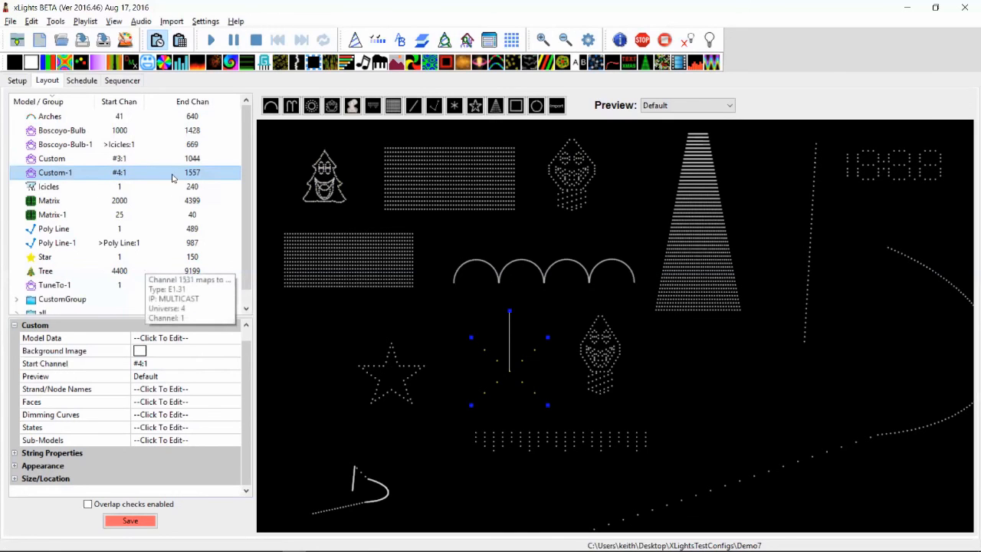